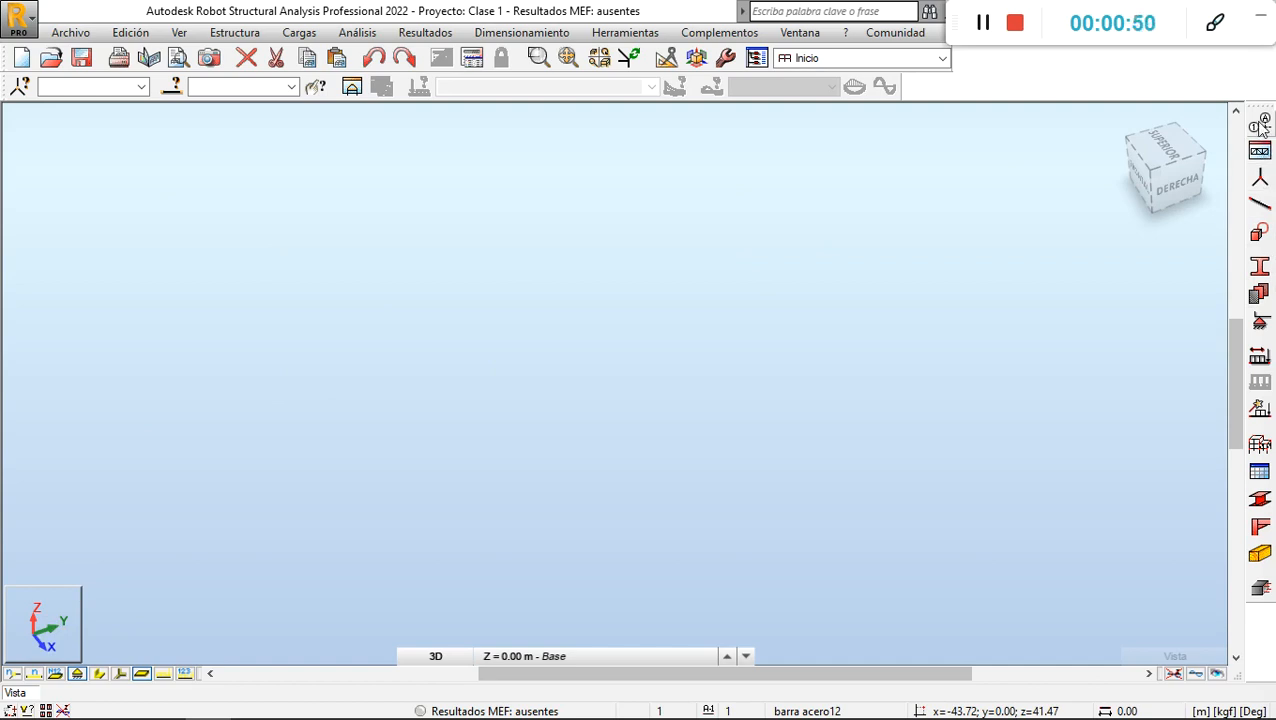
Open the construction lines definition and look through the Cartesian settings for the X, Y and Z axes.
left_click(1263, 125)
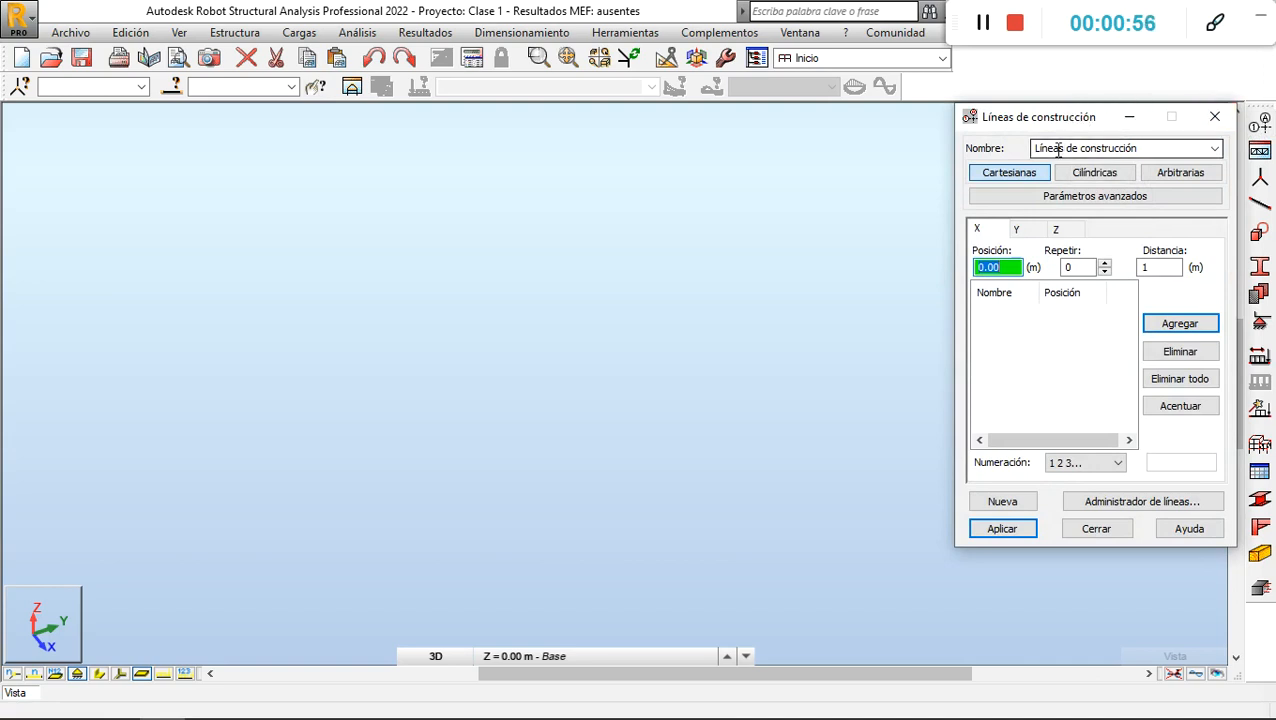
left_click_drag(1017, 130, 968, 86)
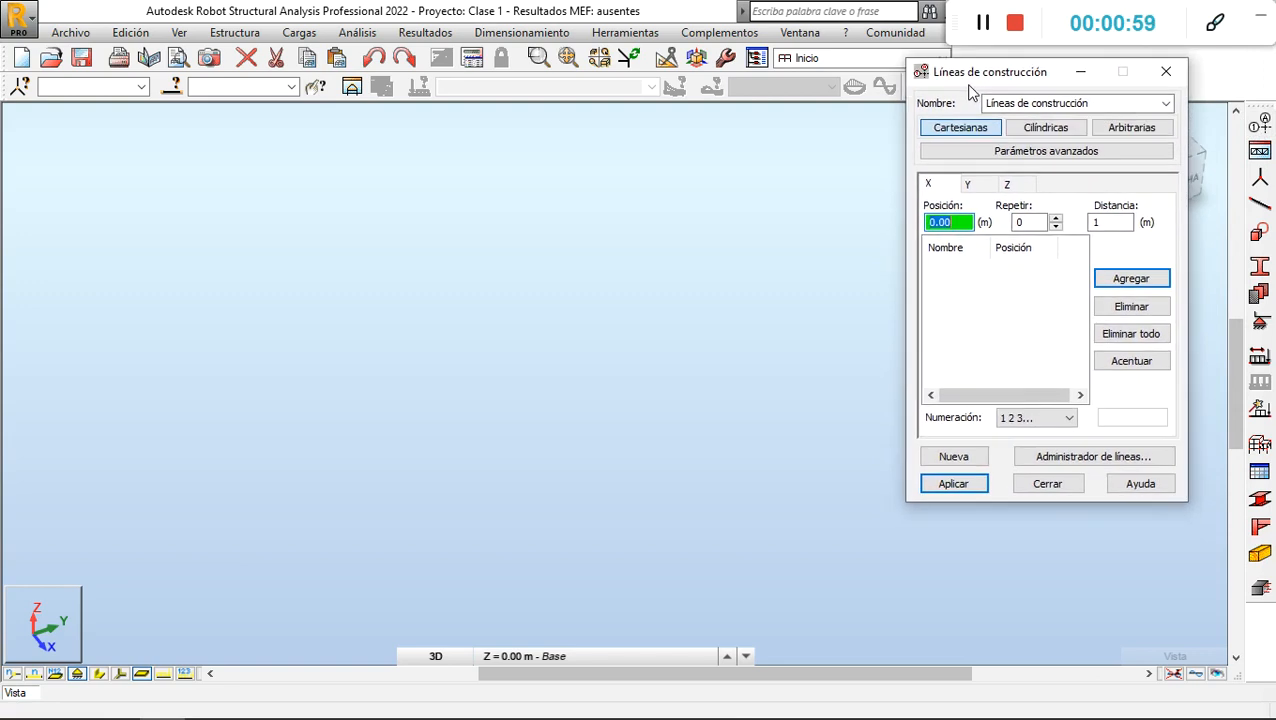
left_click(978, 184)
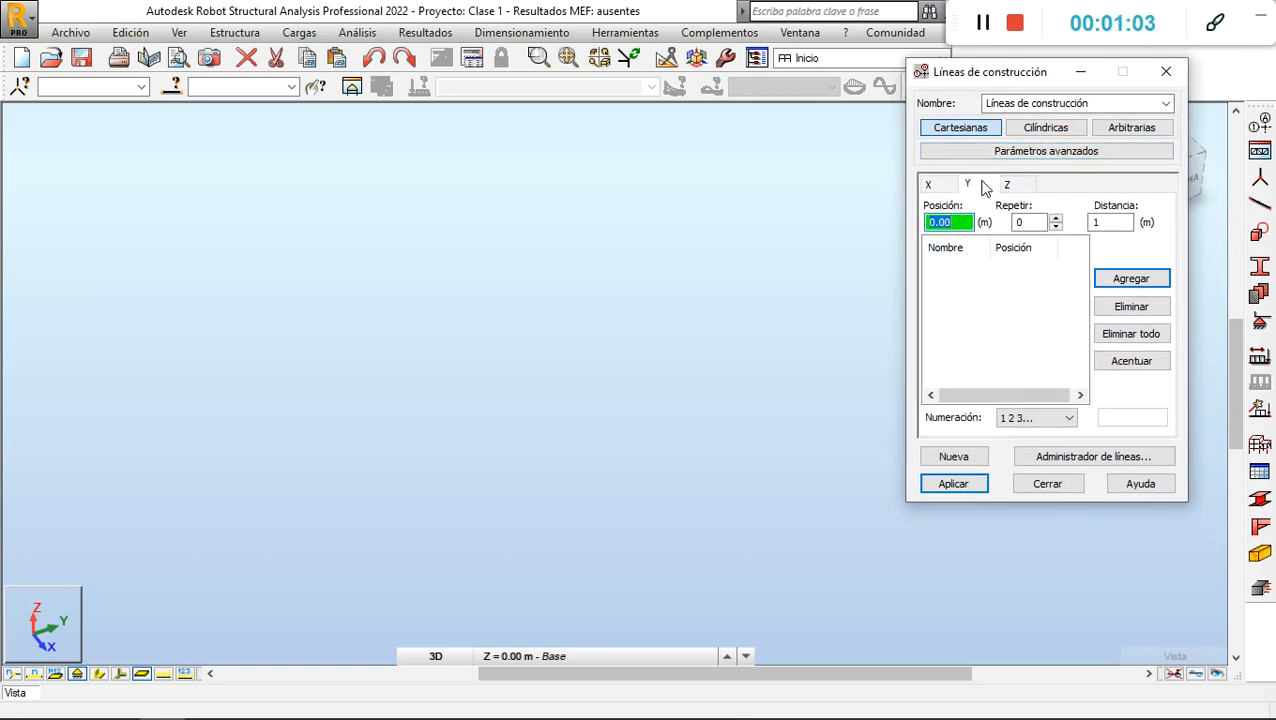
left_click(1010, 184)
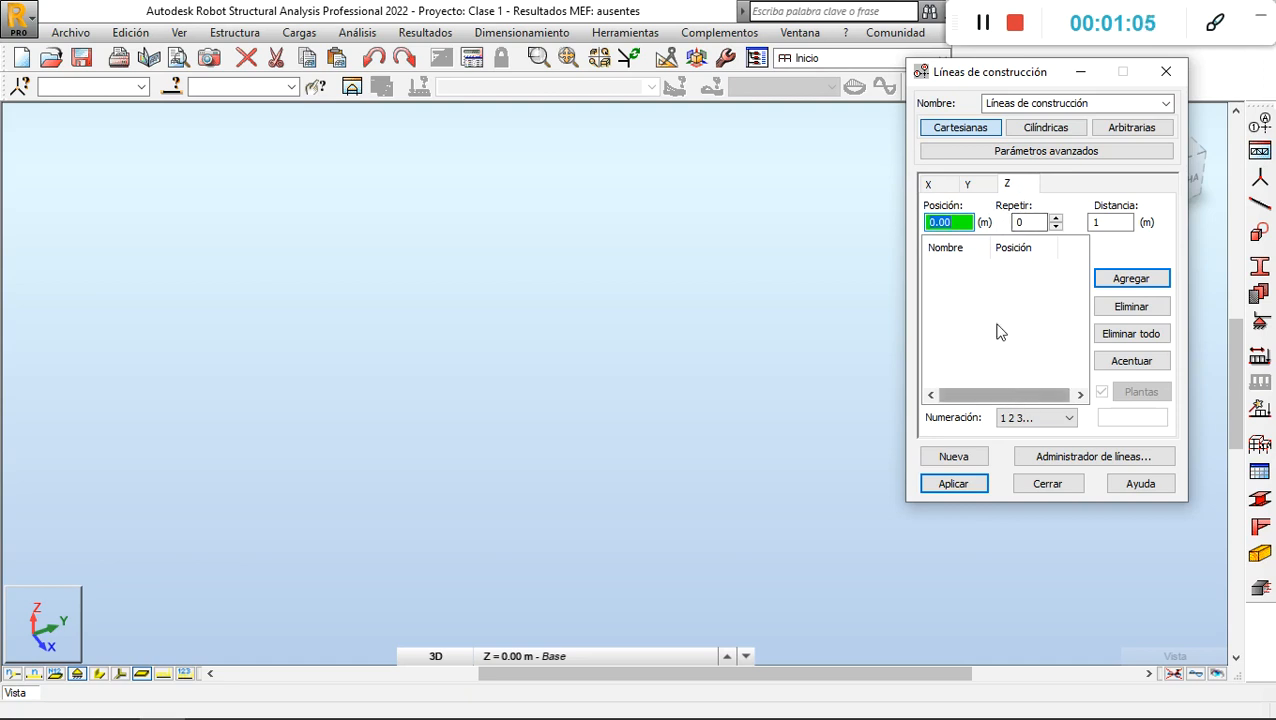
left_click(935, 186)
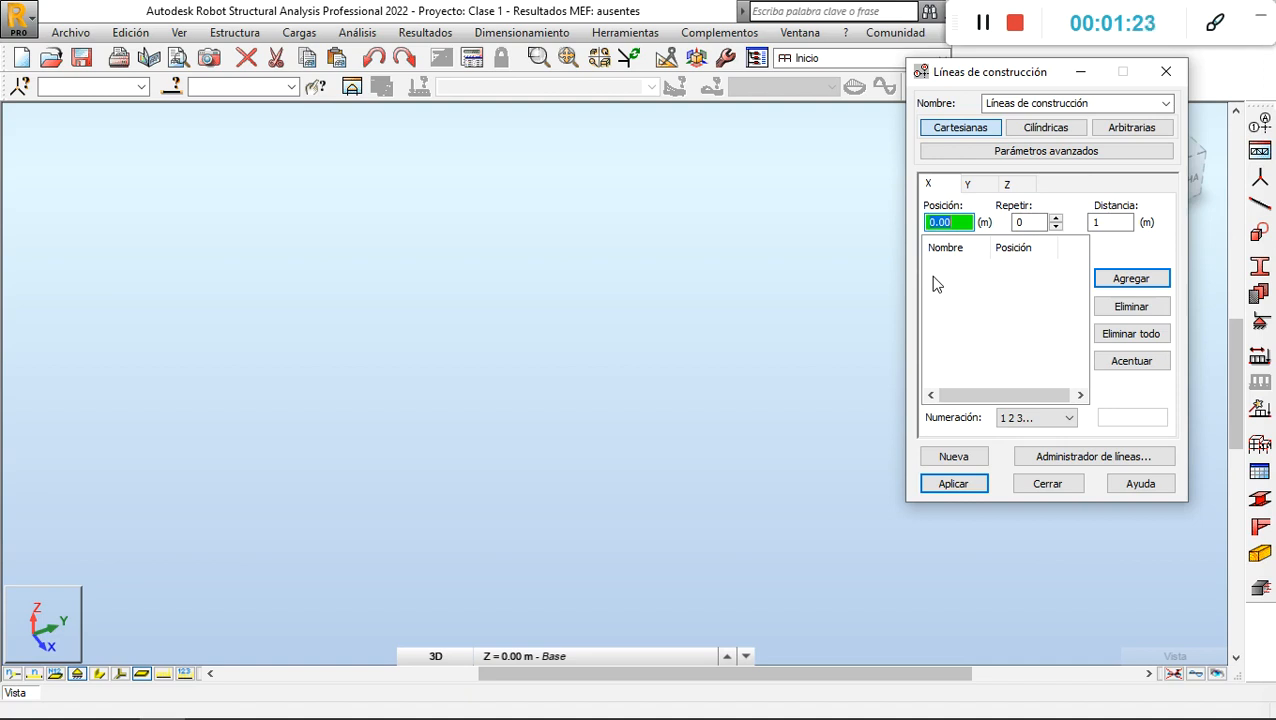
Try the A B C, Valor and Definir numbering options for the X-axis lines and return to 1 2 3.
left_click(1071, 419)
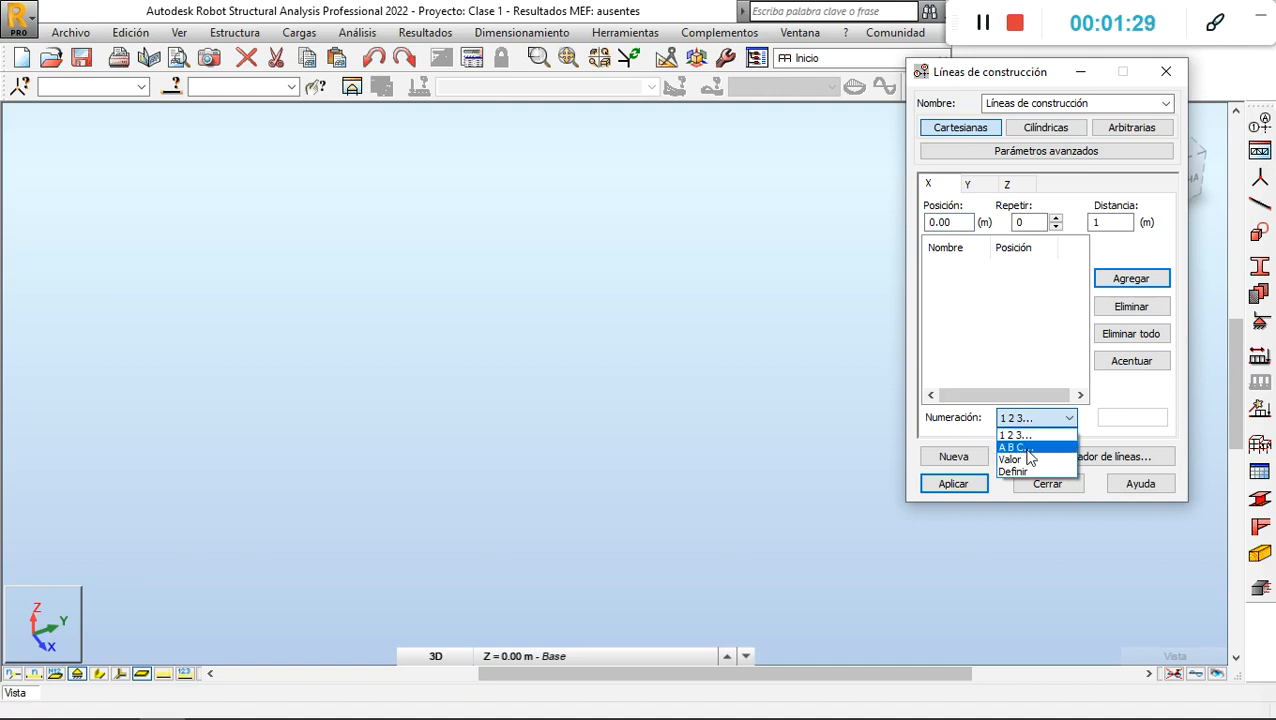
left_click(1027, 451)
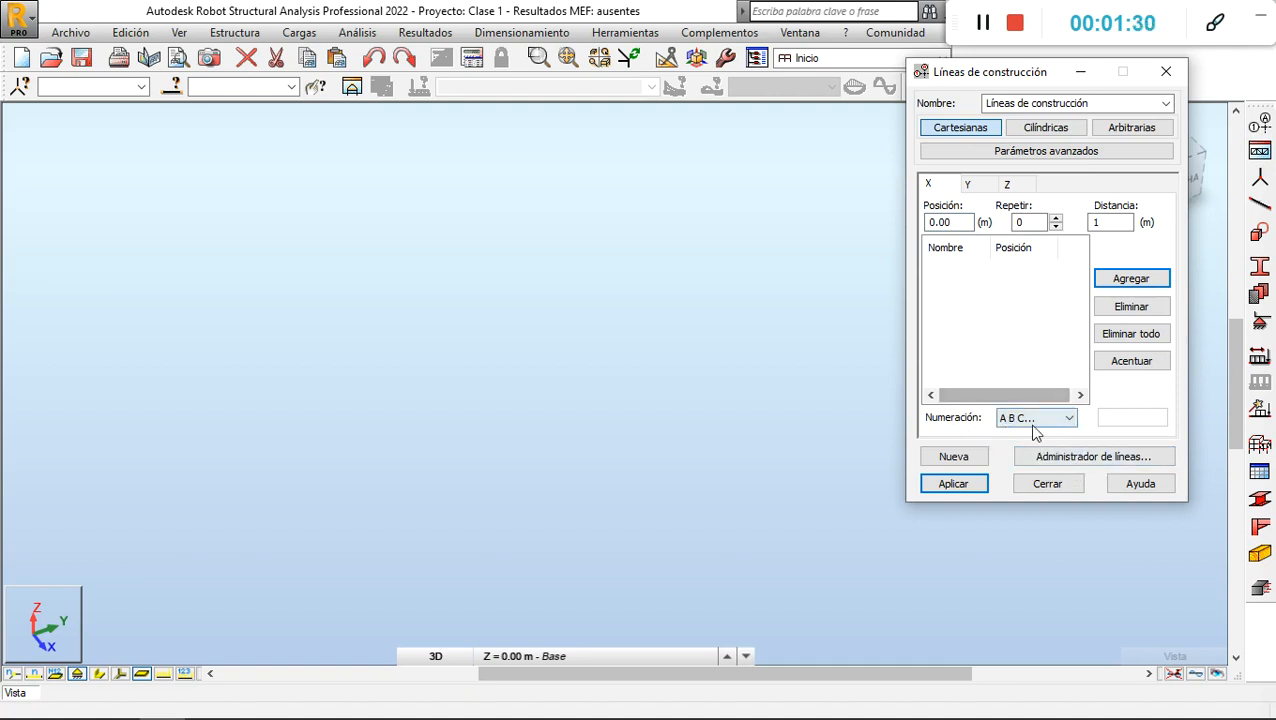
left_click(1069, 420)
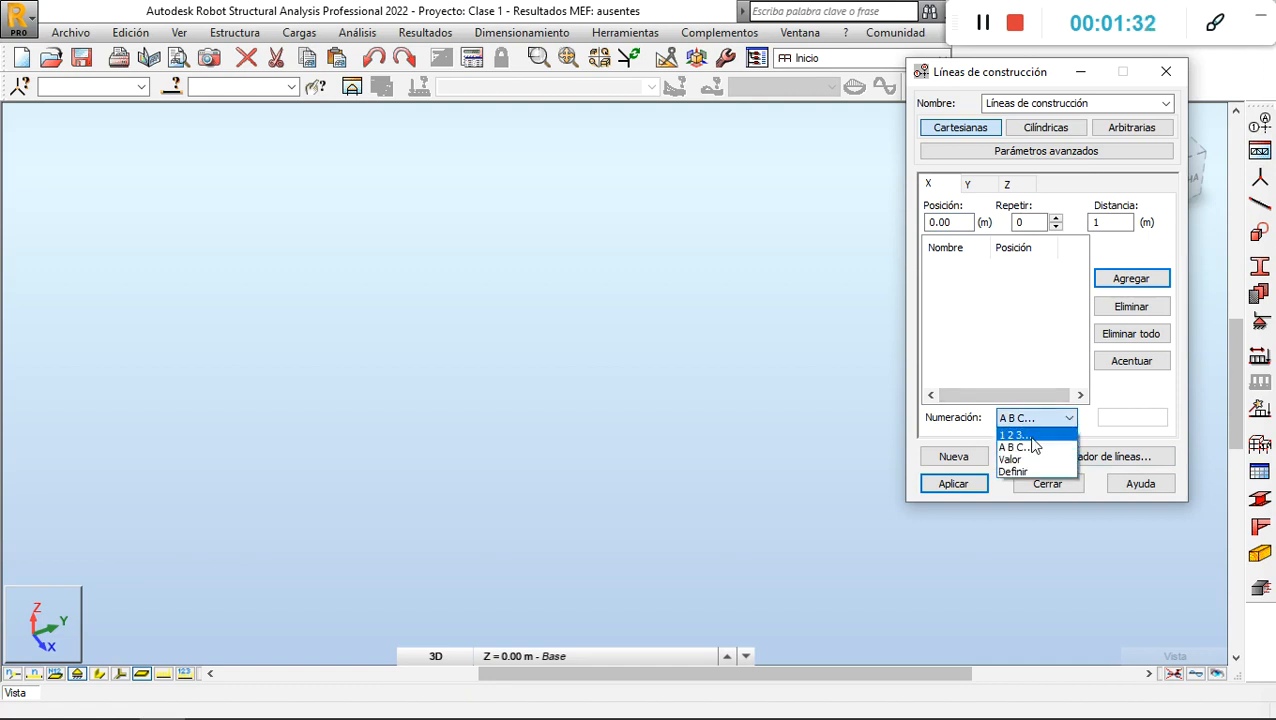
left_click(1070, 431)
left_click(1069, 420)
left_click(1040, 459)
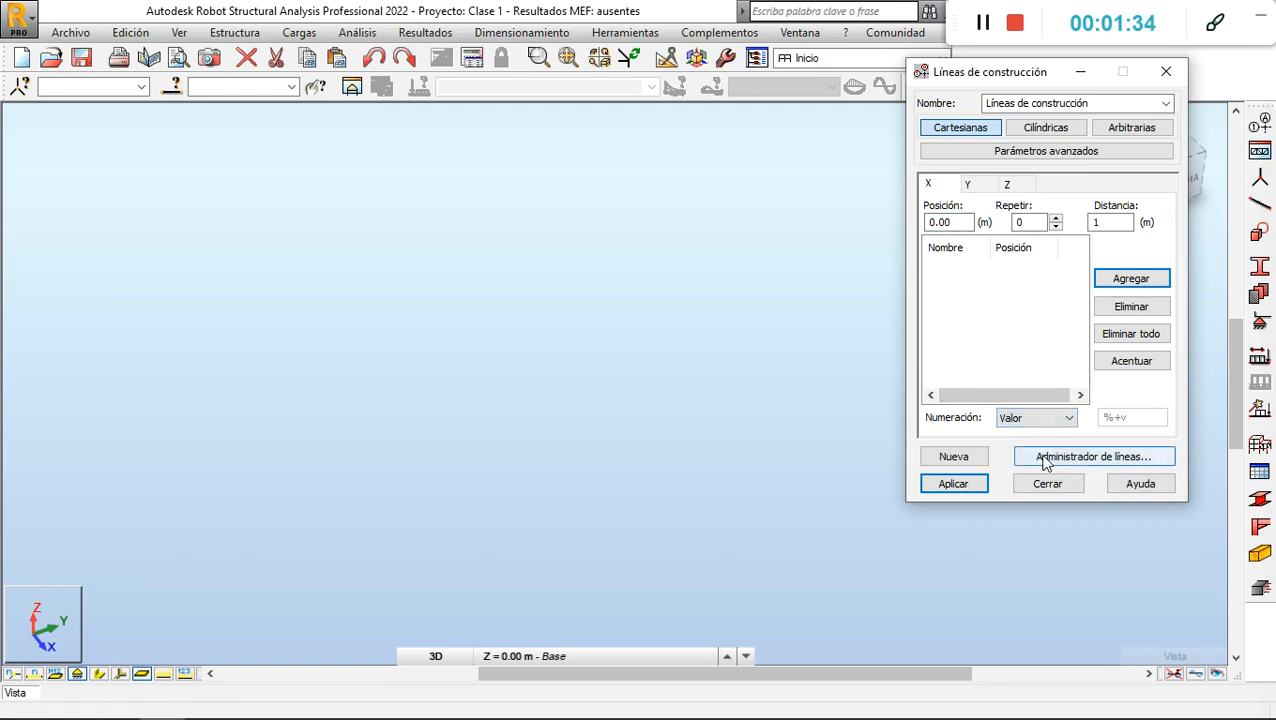
left_click(1069, 420)
left_click(1036, 472)
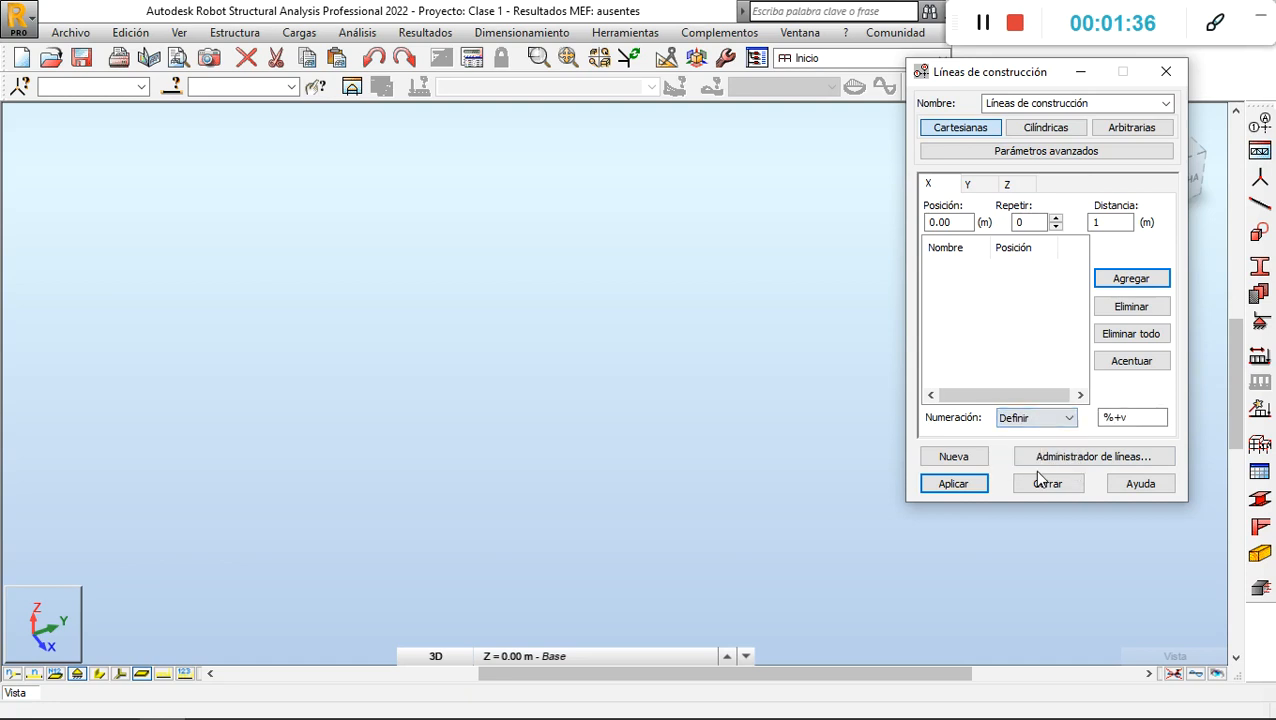
left_click(1076, 420)
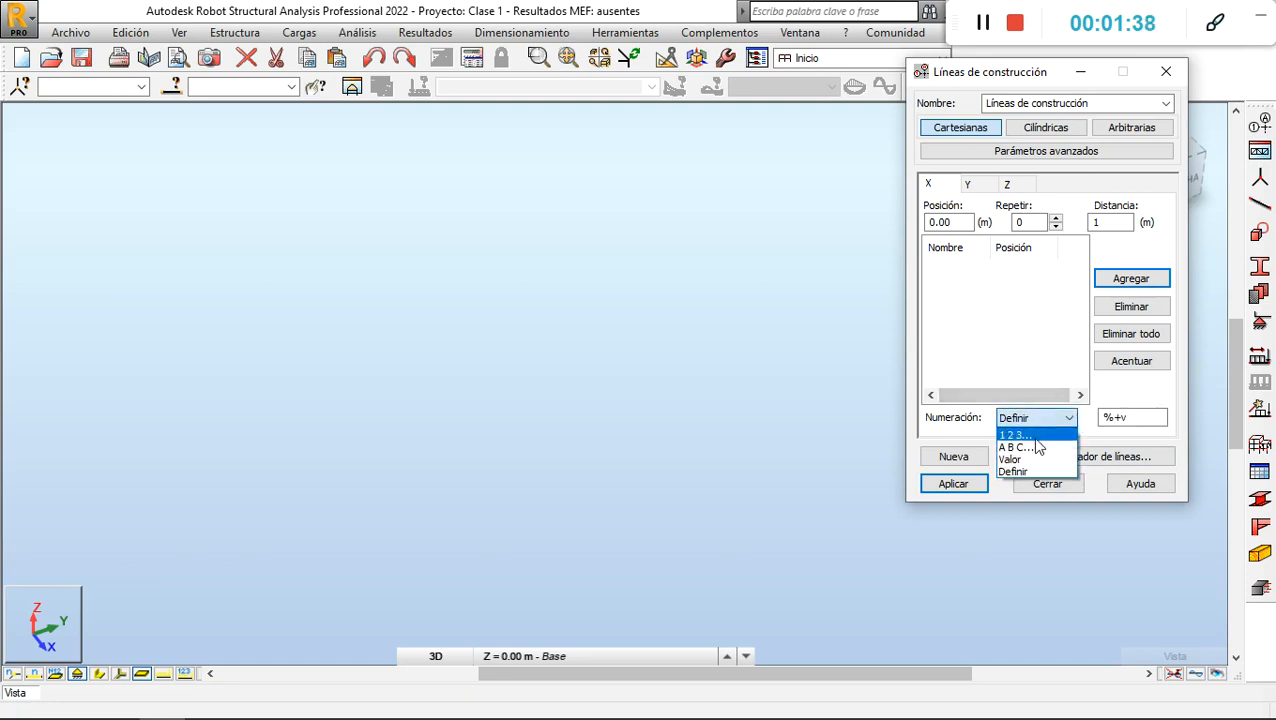
left_click(1045, 437)
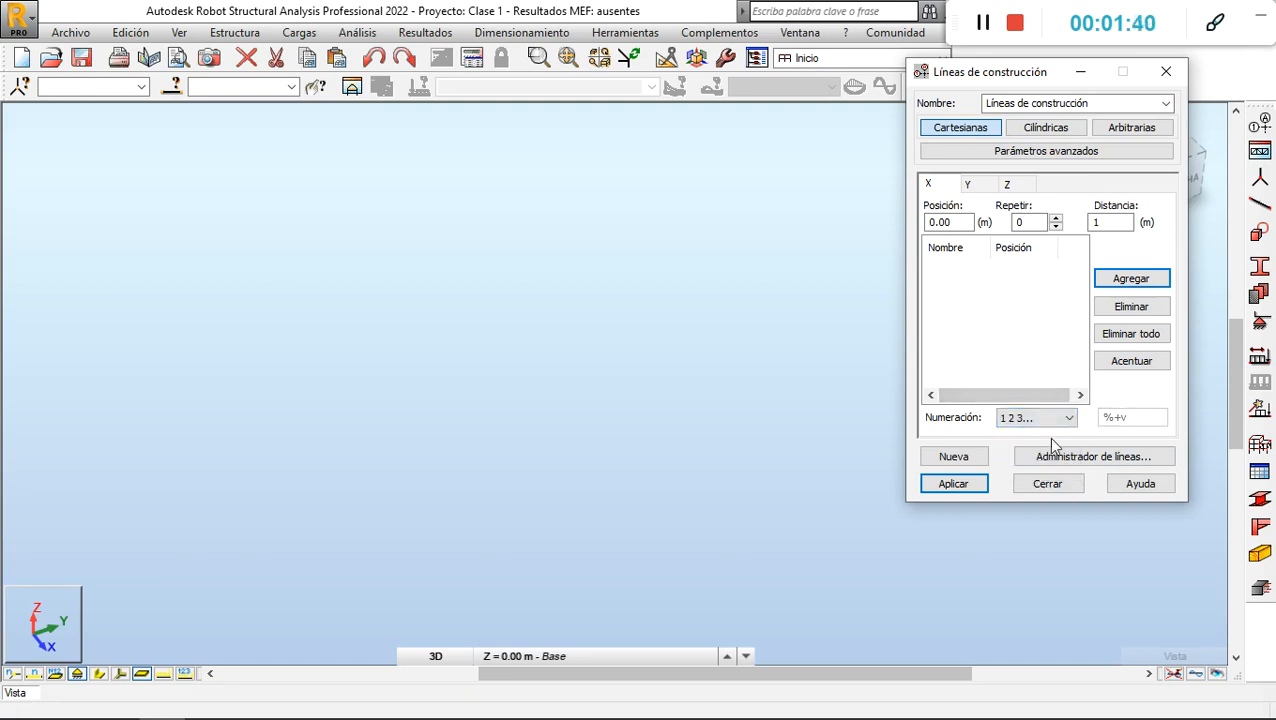
Add X-axis construction lines at positions 0.00 m and 3.00 m.
left_click(955, 222)
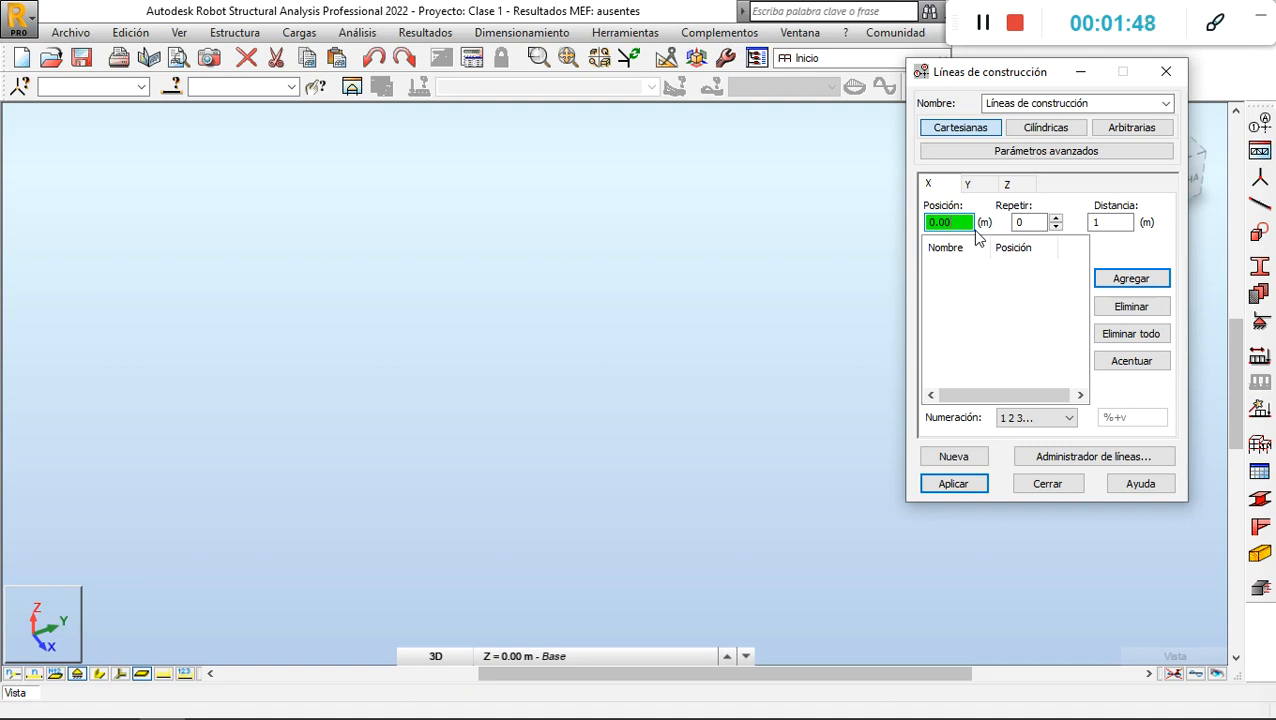
key("Return")
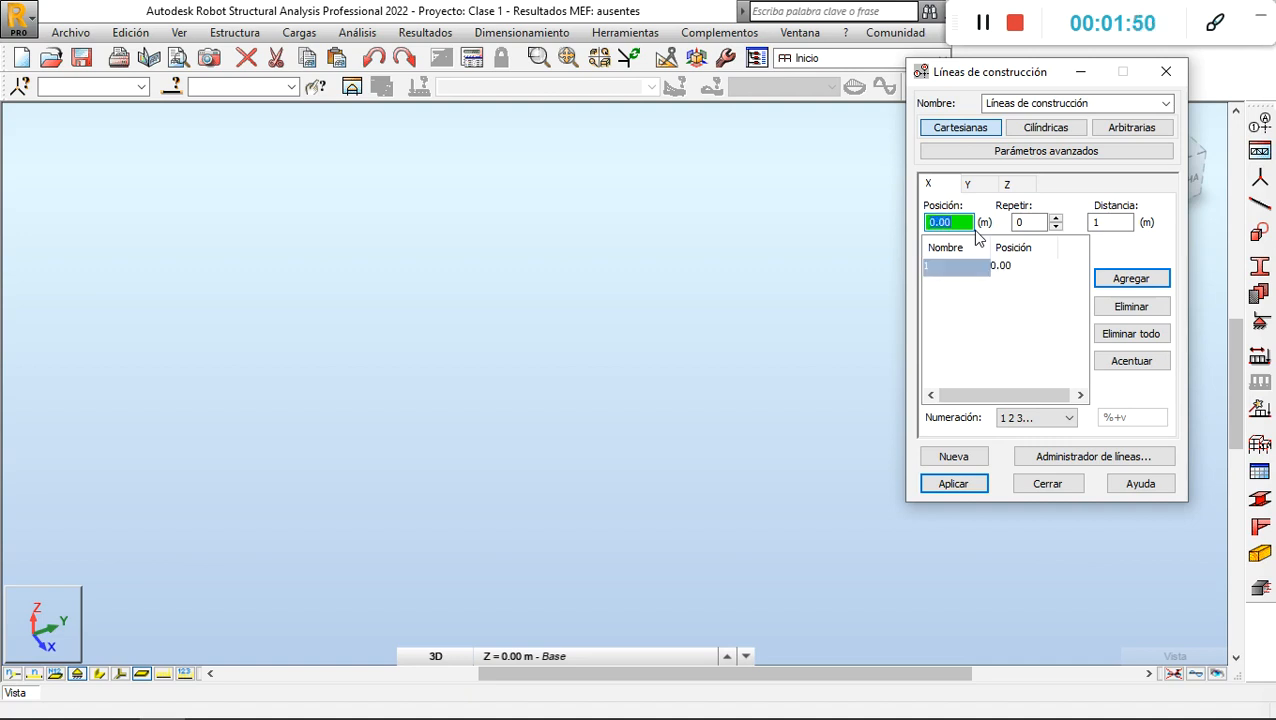
left_click(966, 227)
key("BackSpace")
key("BackSpace")
key("BackSpace")
type("3.00")
key("Return")
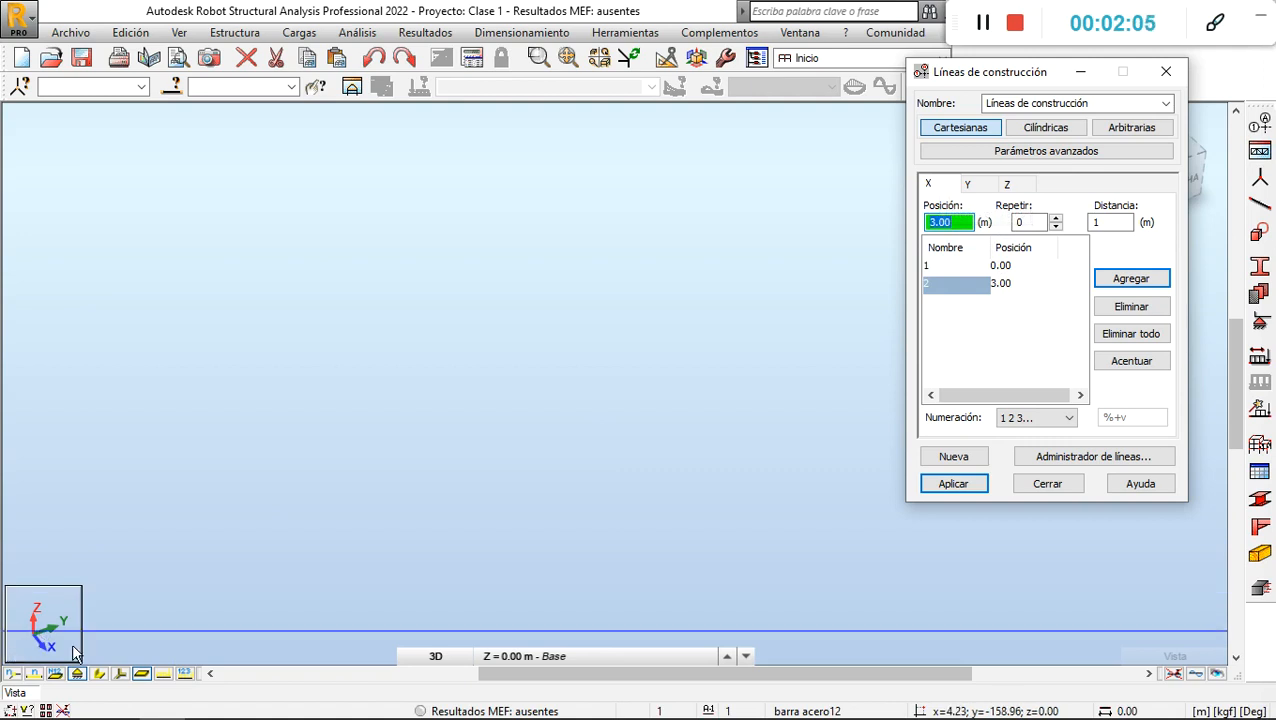
Add X-axis construction lines at 5.00 m and 7.00 m and apply the definition.
left_click(966, 222)
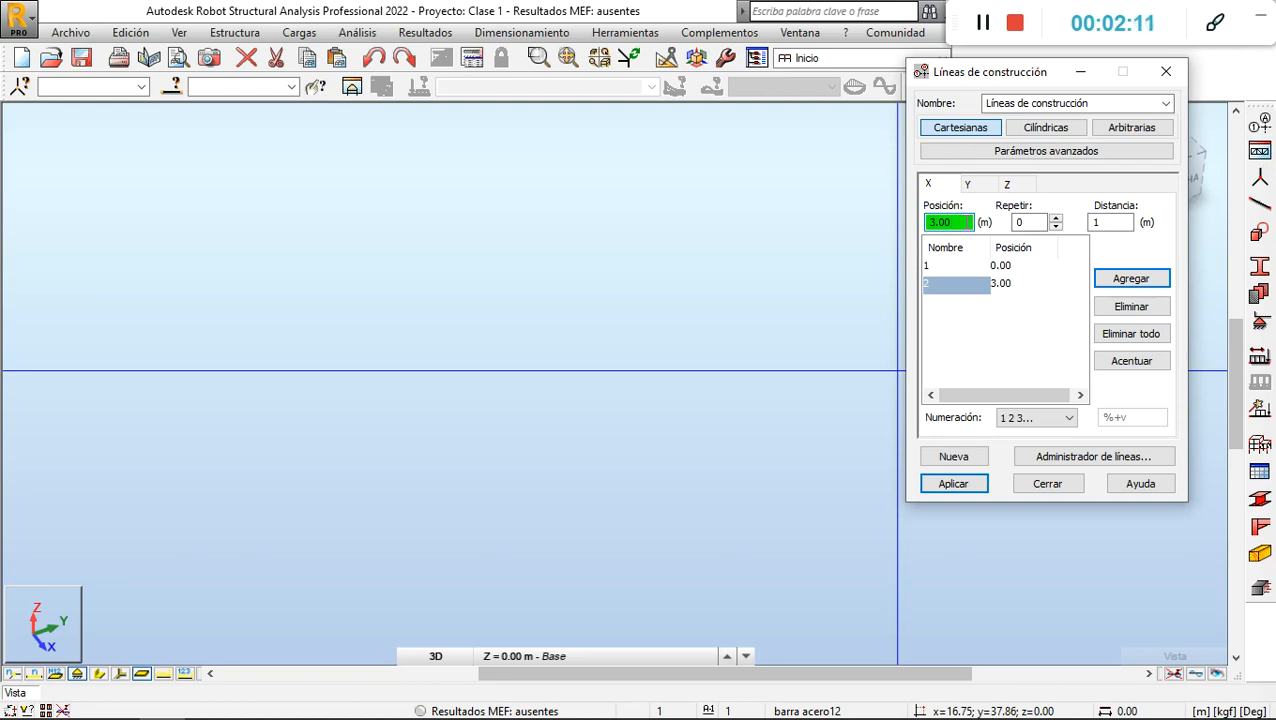
key("BackSpace")
key("BackSpace")
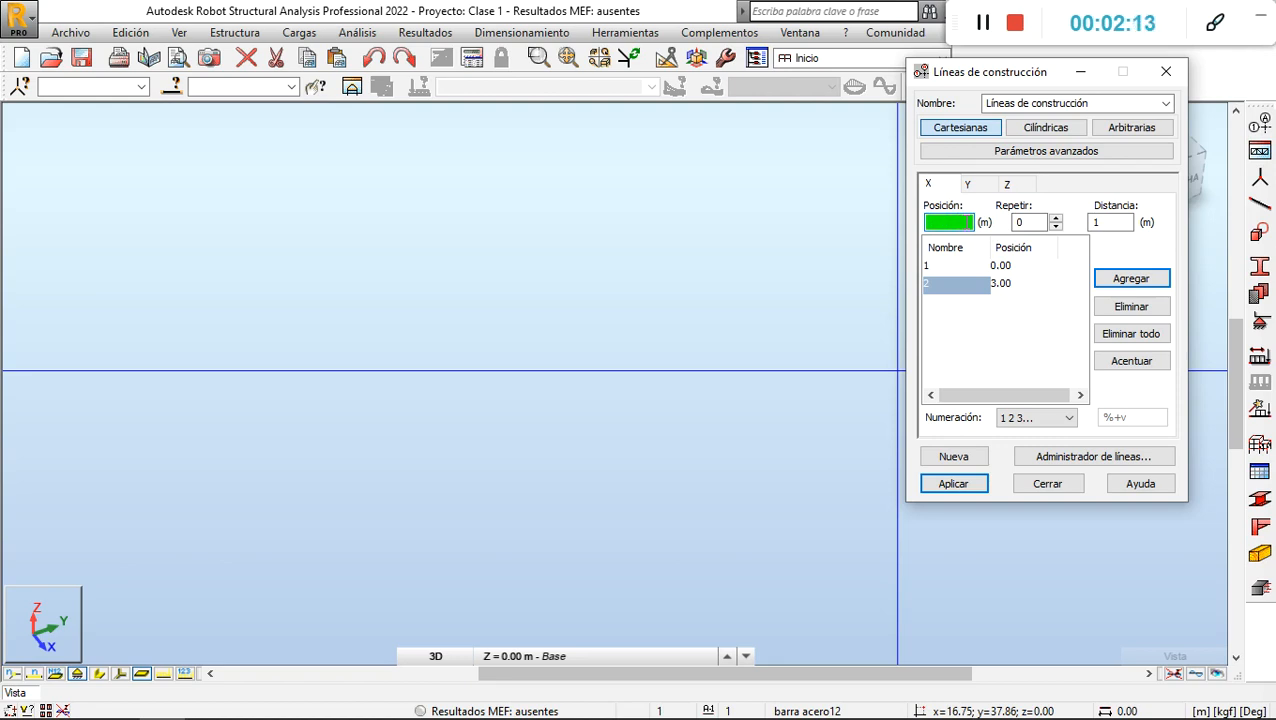
type("5")
key("Return")
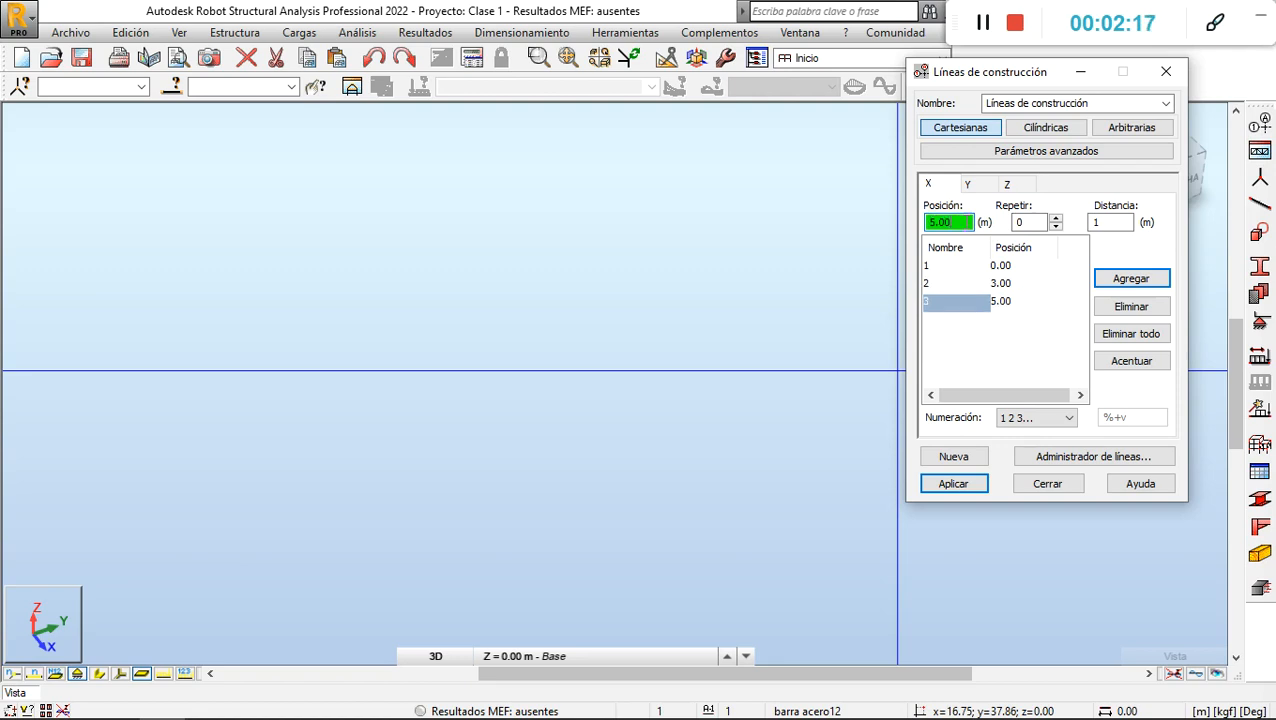
key("BackSpace")
key("BackSpace")
type("7")
key("Return")
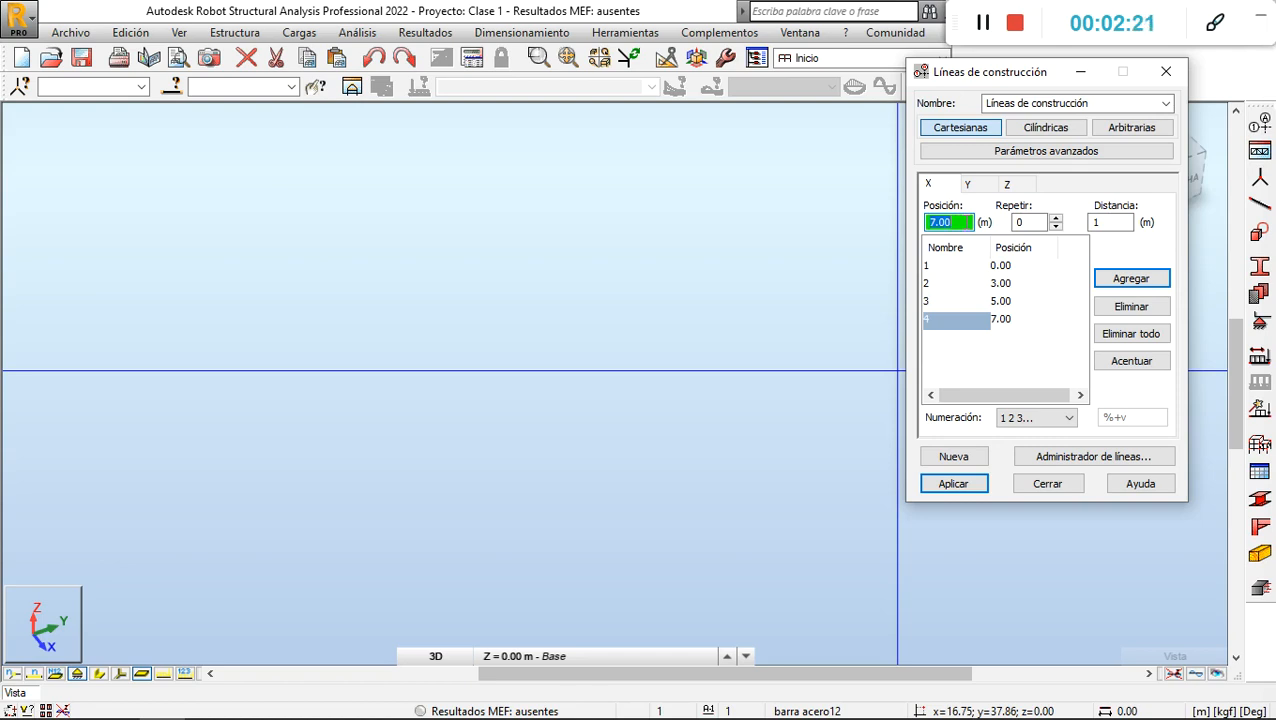
left_click(951, 485)
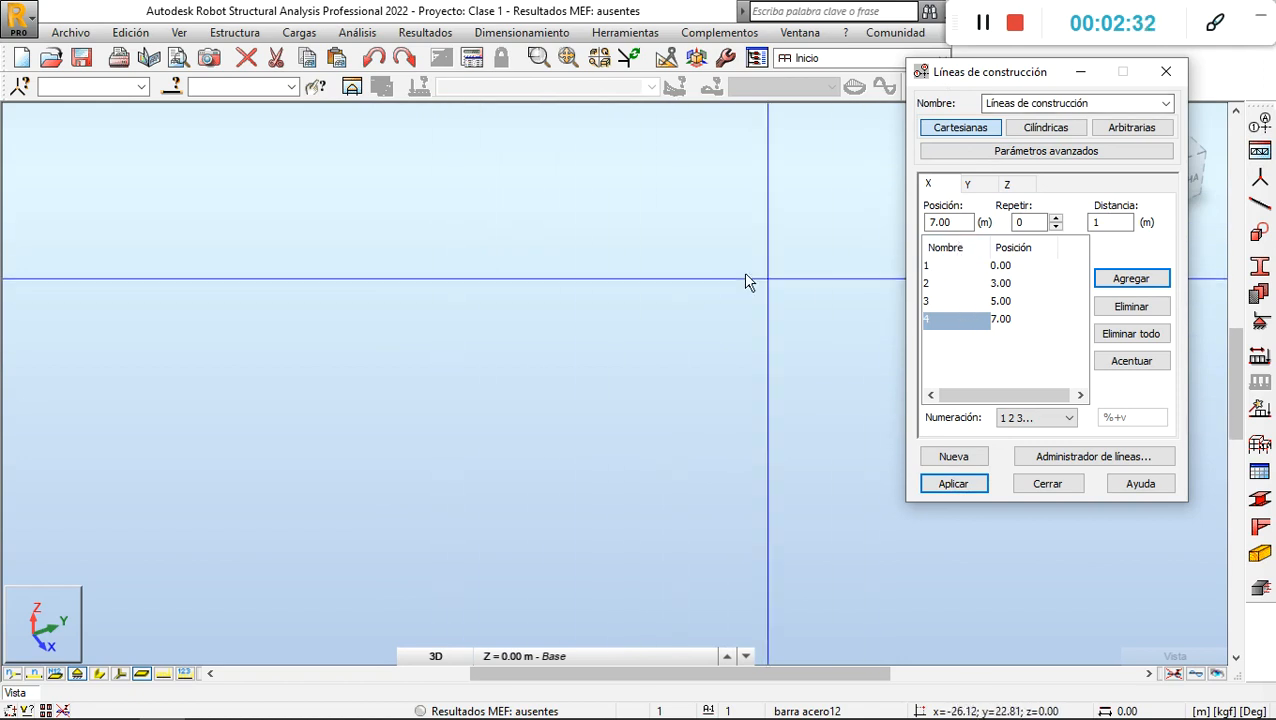
Add a Y-axis construction line at 0.00 m and set the Y-axis numbering to A B C.
left_click(967, 184)
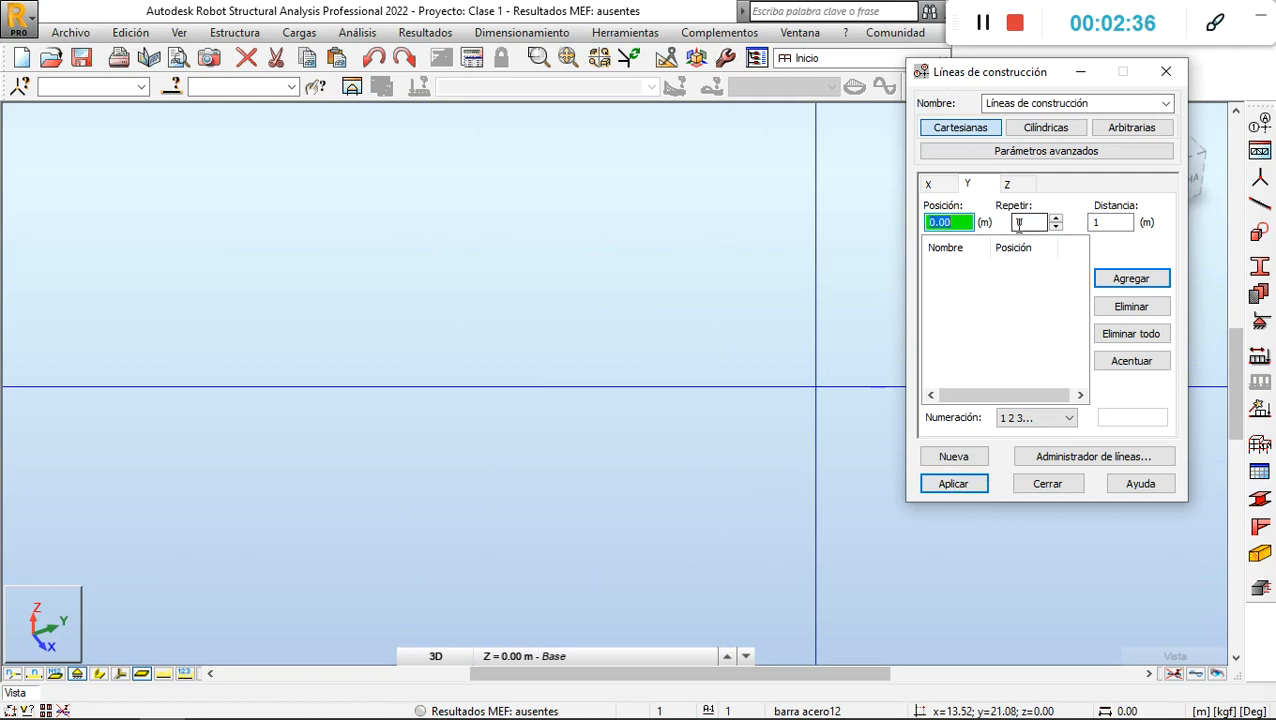
key("Return")
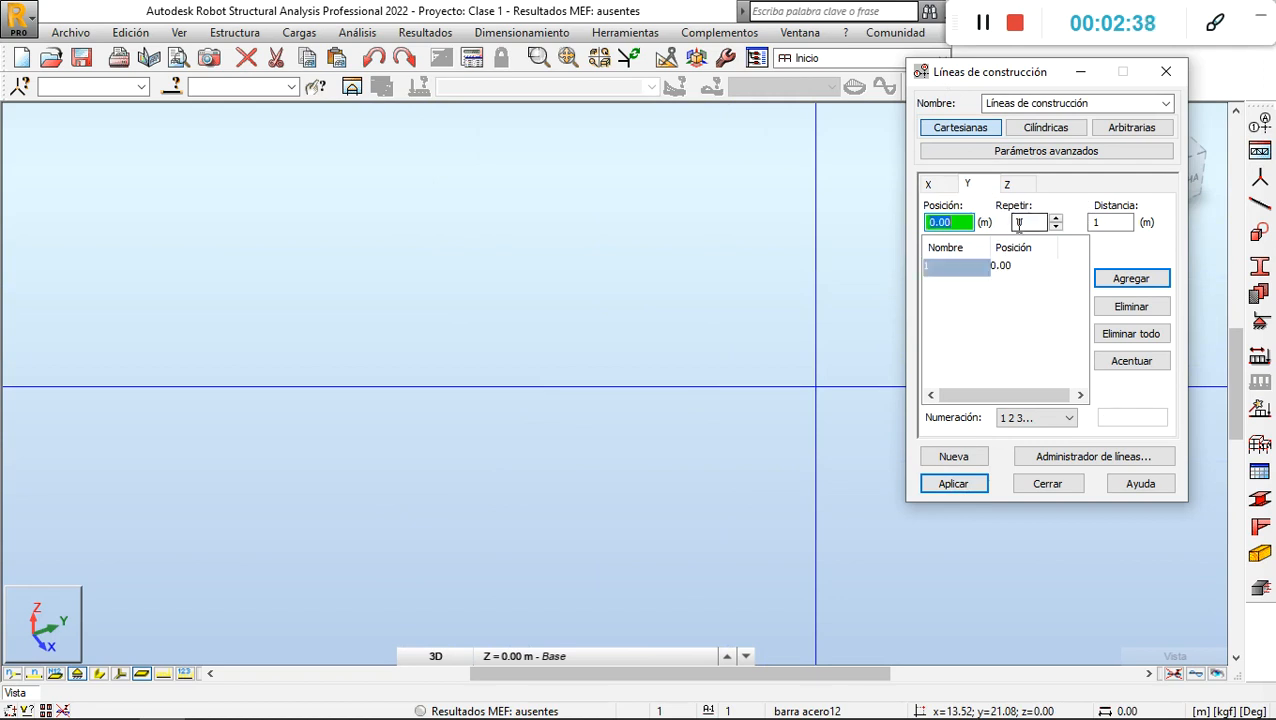
left_click(1068, 422)
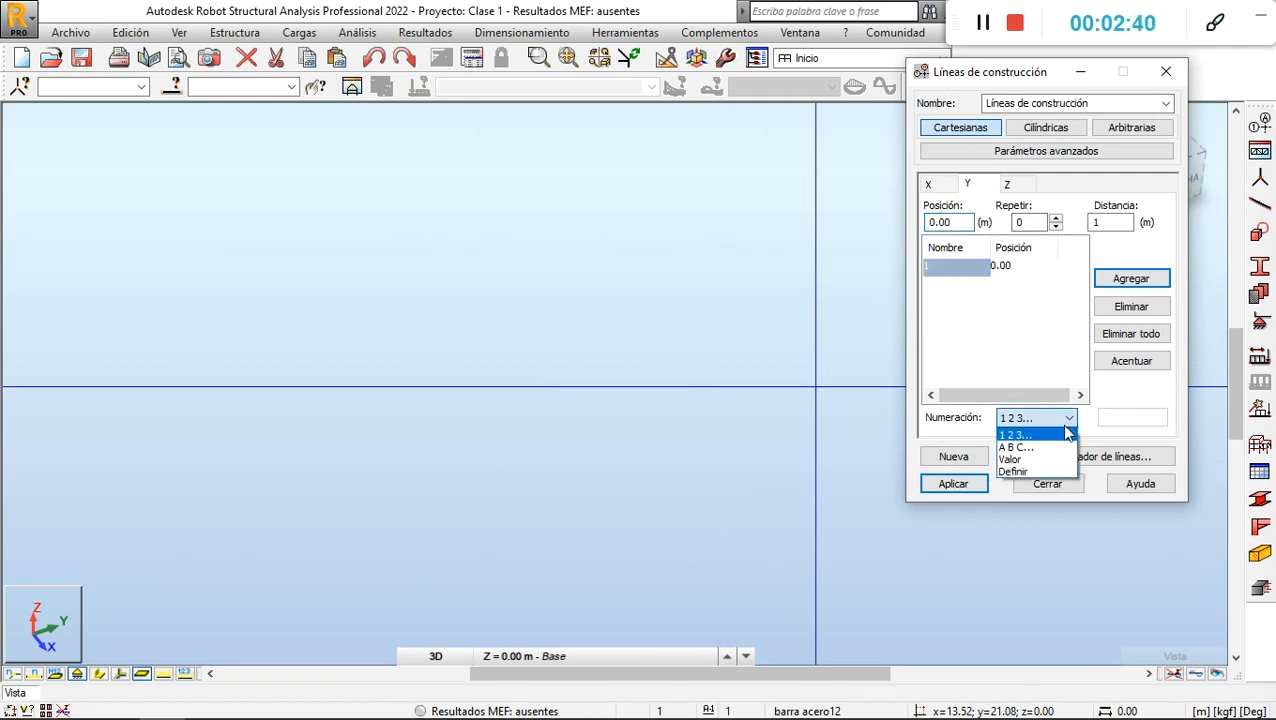
left_click(1040, 447)
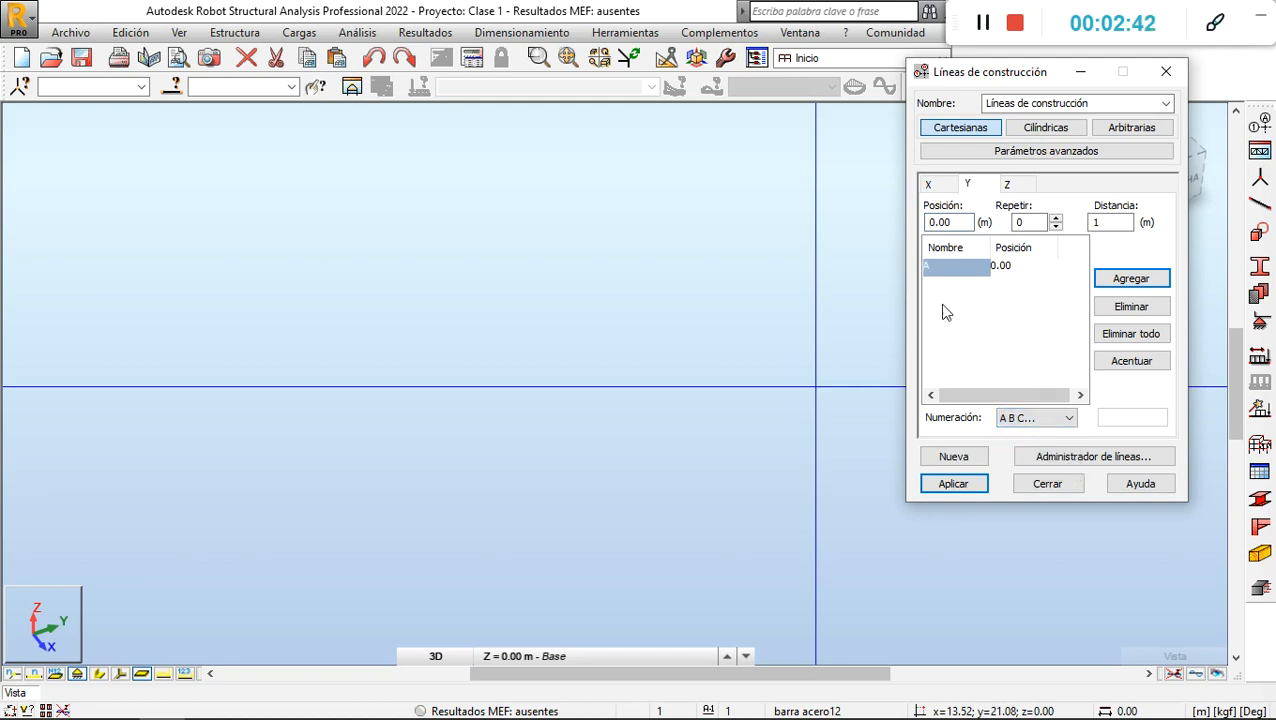
left_click(1068, 420)
left_click(1030, 434)
left_click(1068, 421)
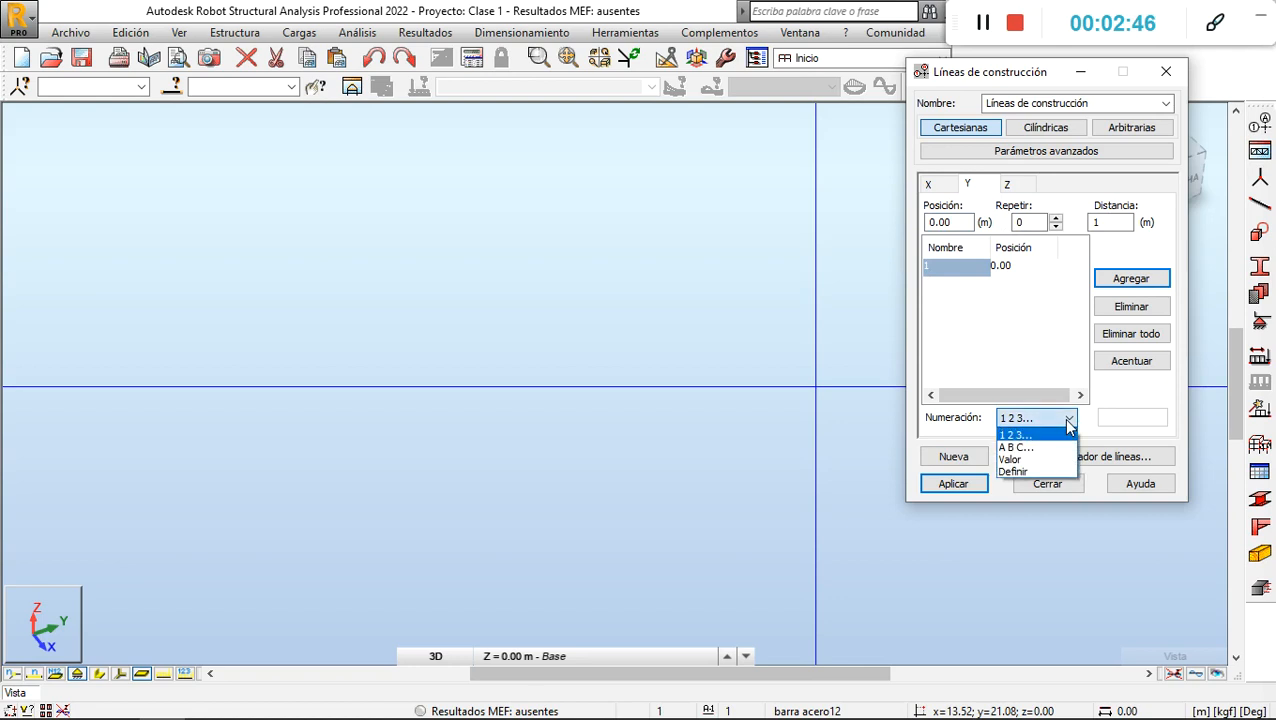
left_click(1048, 447)
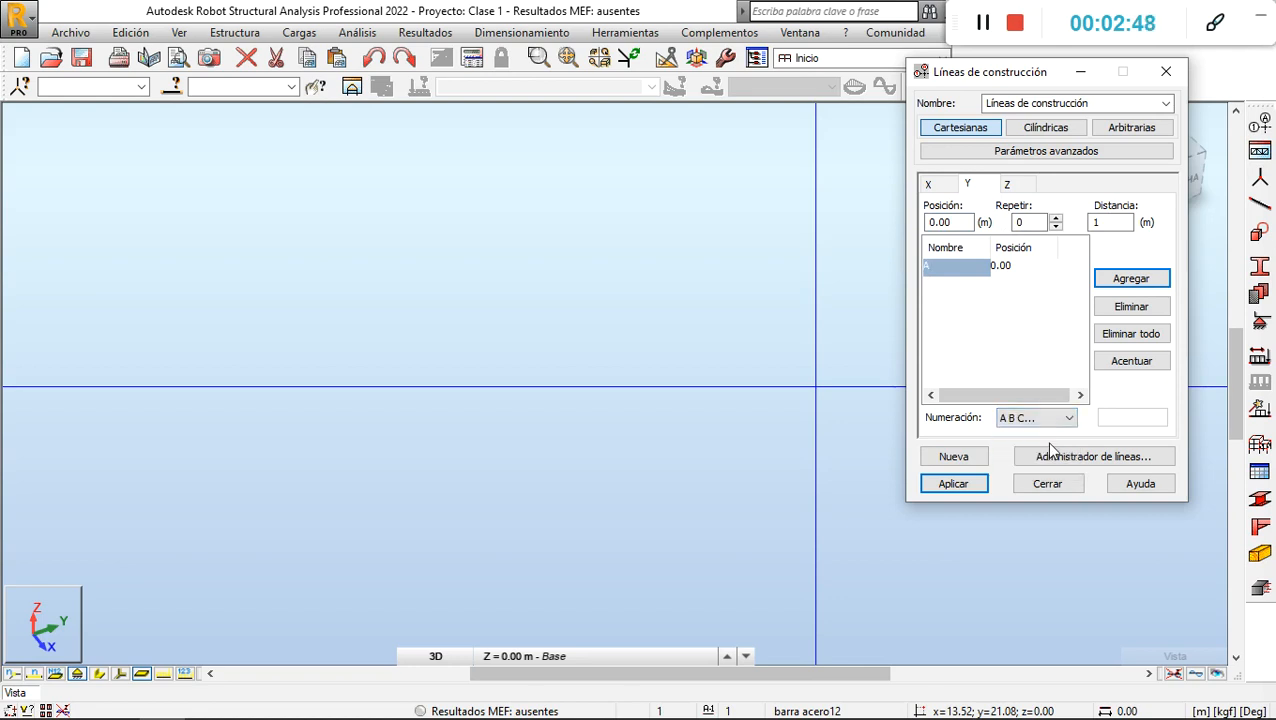
Add Y-axis construction lines at positions 2.00 m and 5.00 m.
left_click(966, 188)
type("0")
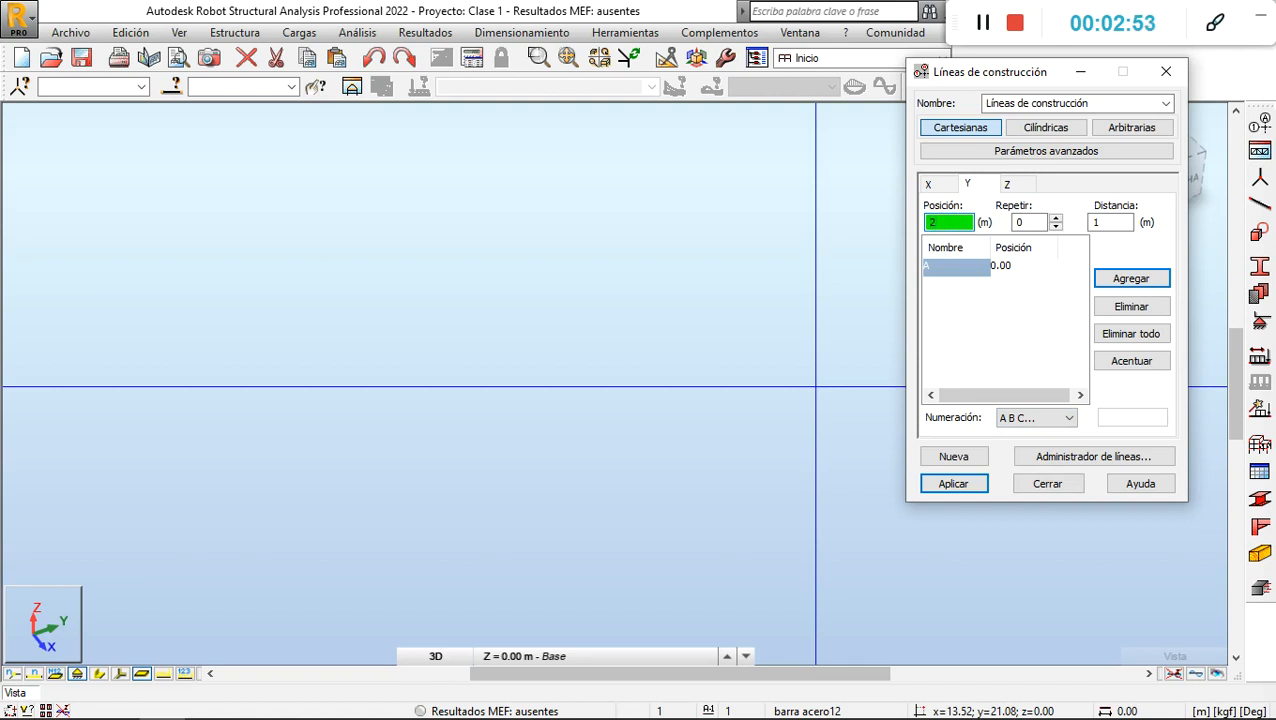
key("Return")
left_click(961, 228)
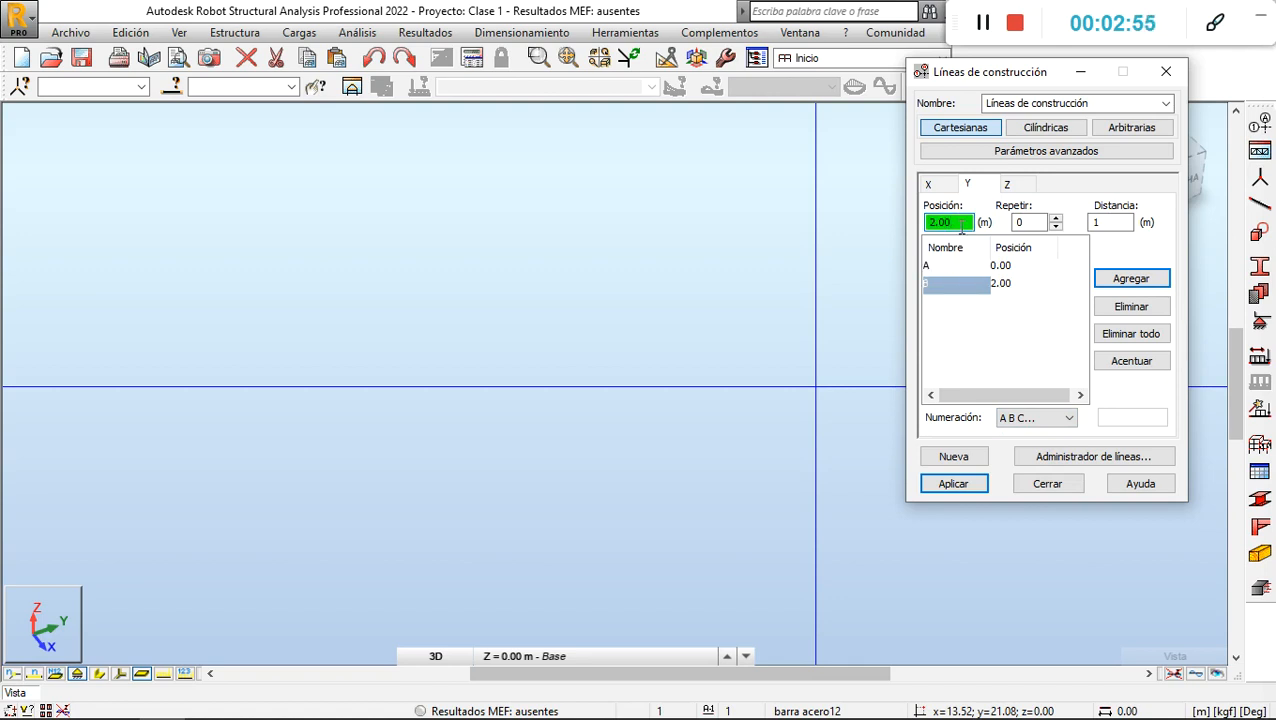
type("5")
key("Return")
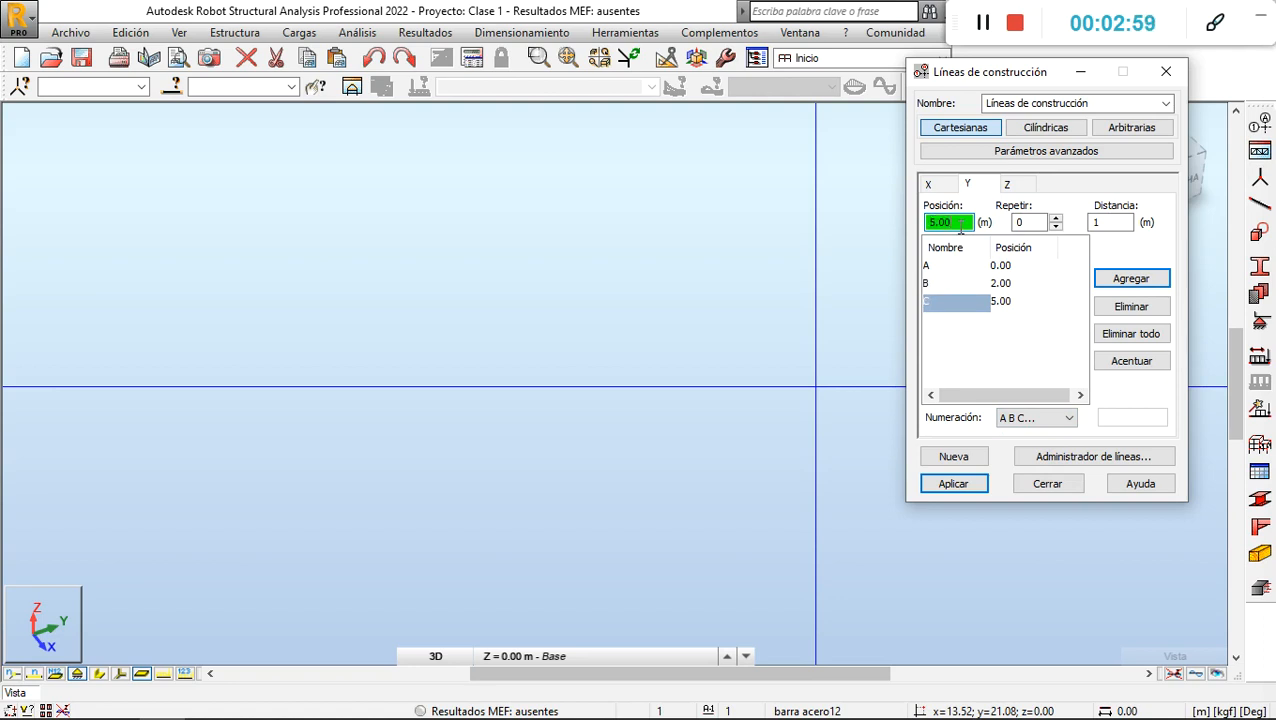
Add Y-axis construction lines at 5.50 m and 6.00 m and apply the grid to the model.
key("BackSpace")
key("BackSpace")
type(".5")
key("Return")
left_click(960, 227)
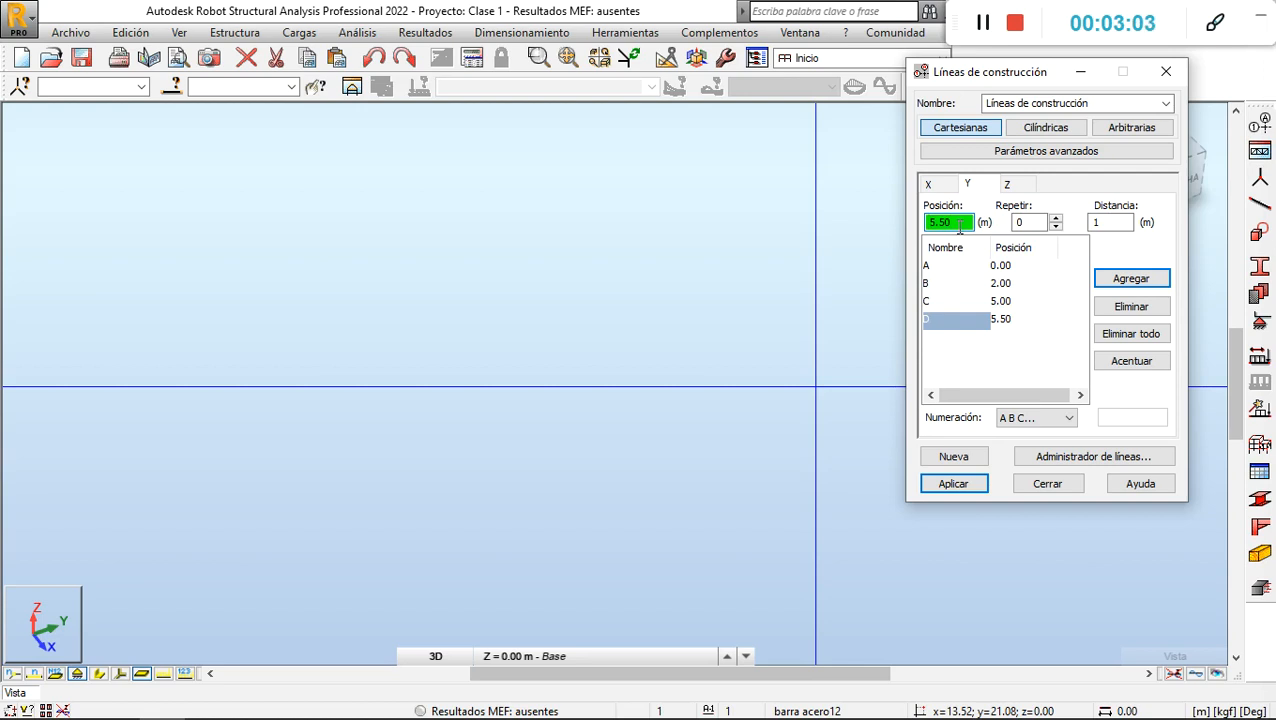
key("BackSpace")
type("6")
key("Return")
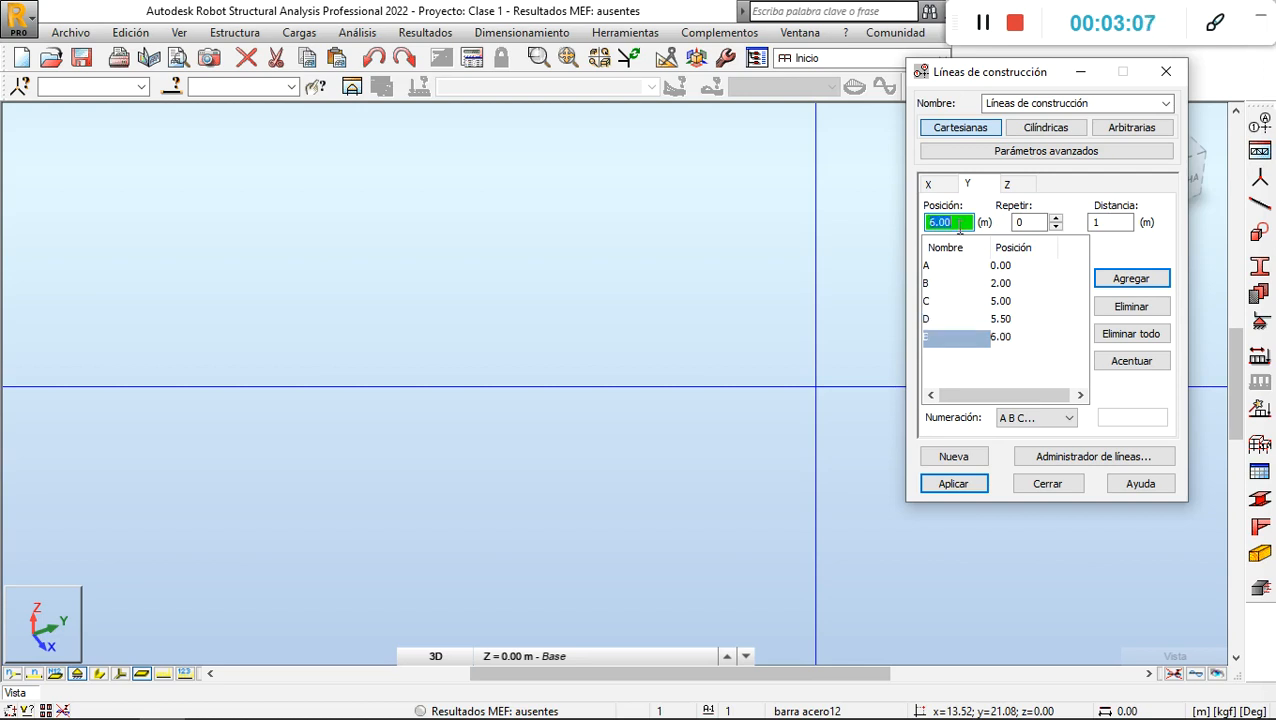
left_click(942, 486)
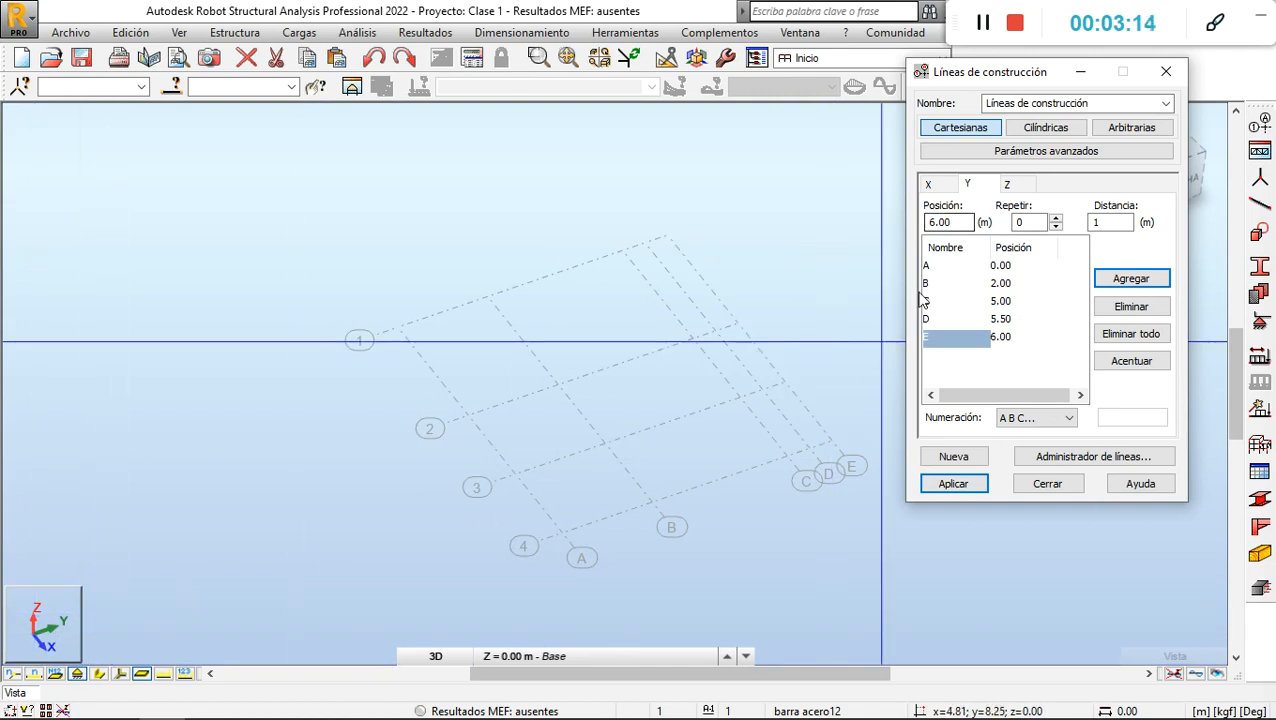
Add a Z-axis construction line at 0.00 m and set the Z-axis numbering to A B C.
left_click(1008, 185)
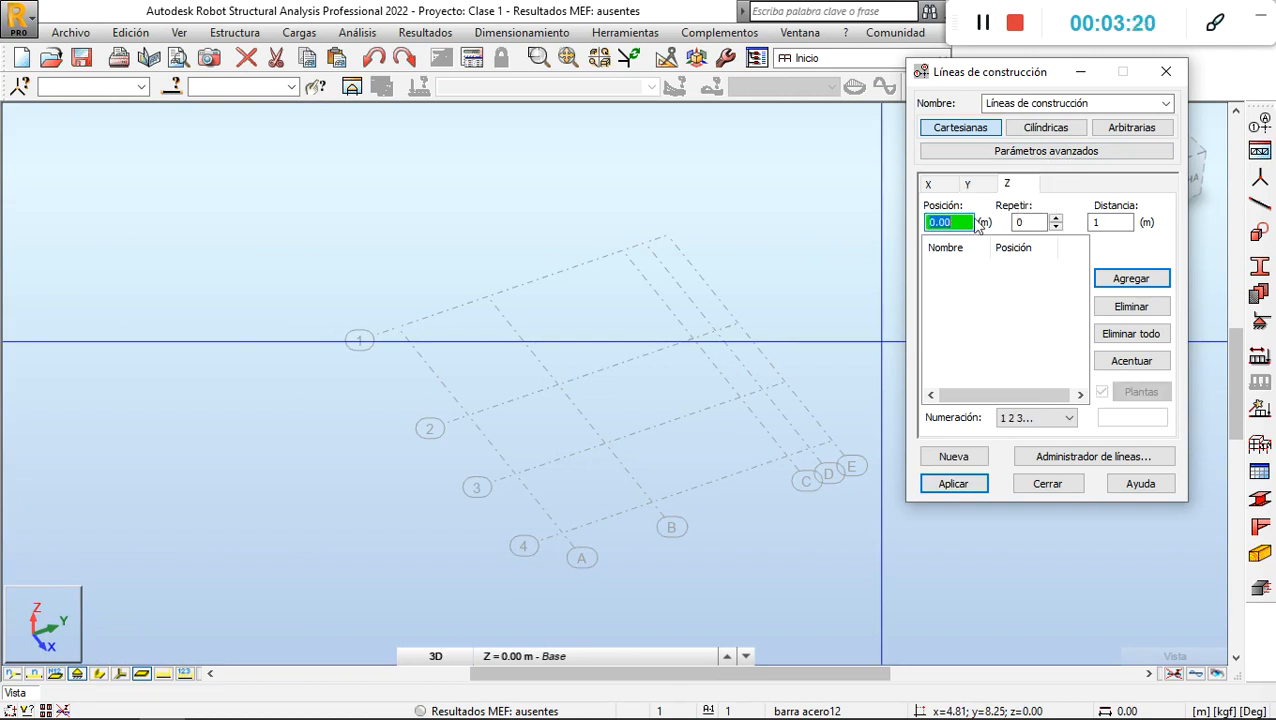
key("Return")
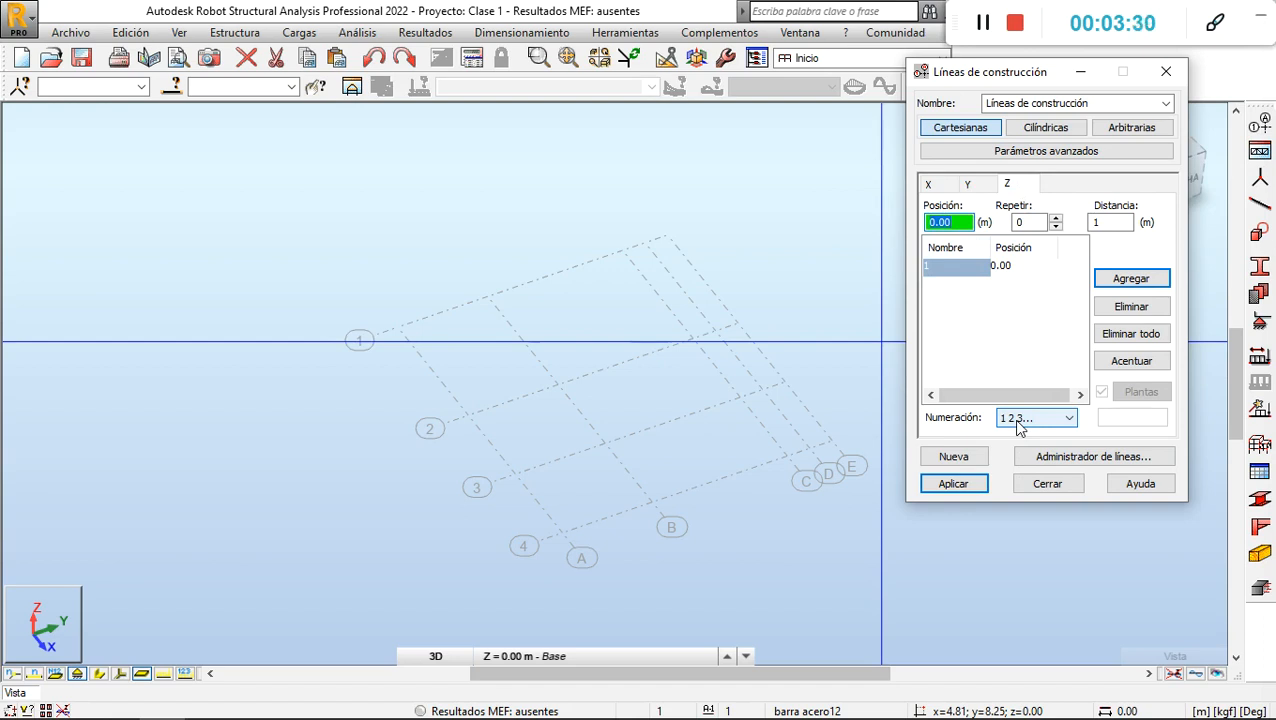
left_click(1066, 419)
left_click(1045, 447)
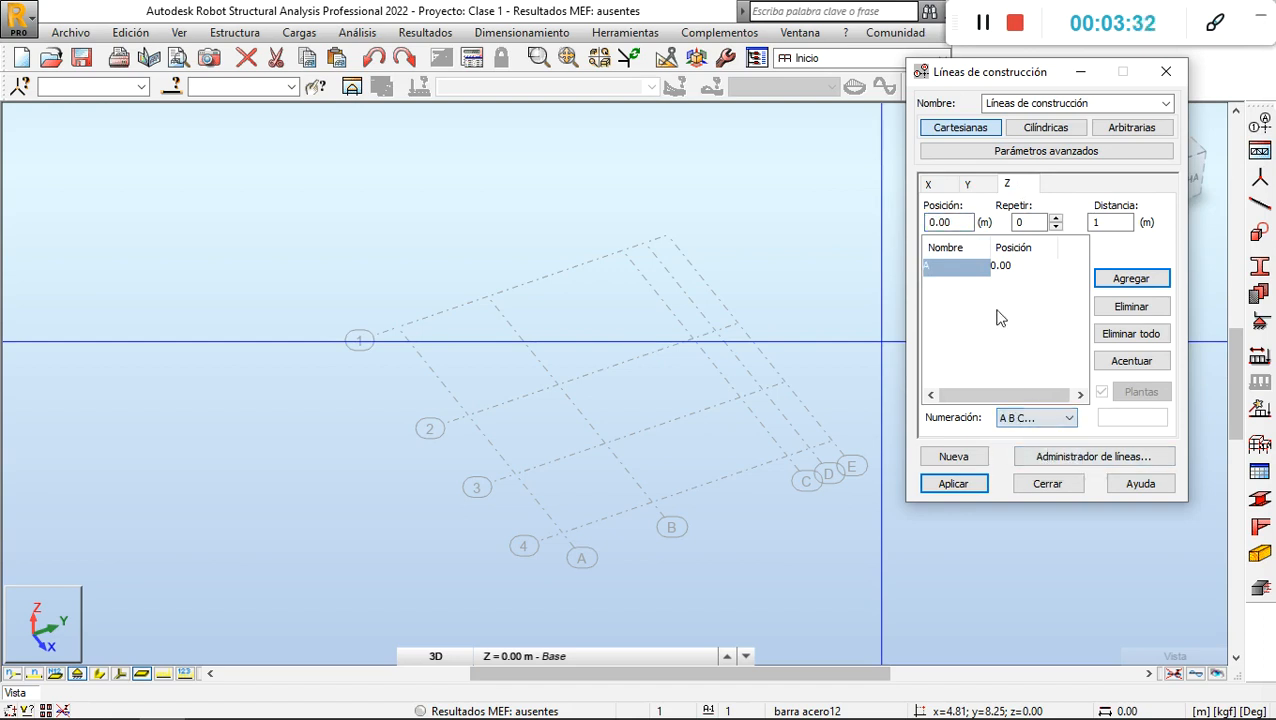
Set the Z-axis numbering to 1 2 3 and rename only the selected line at the base level as 0.00.
left_click(940, 266)
left_click(1068, 419)
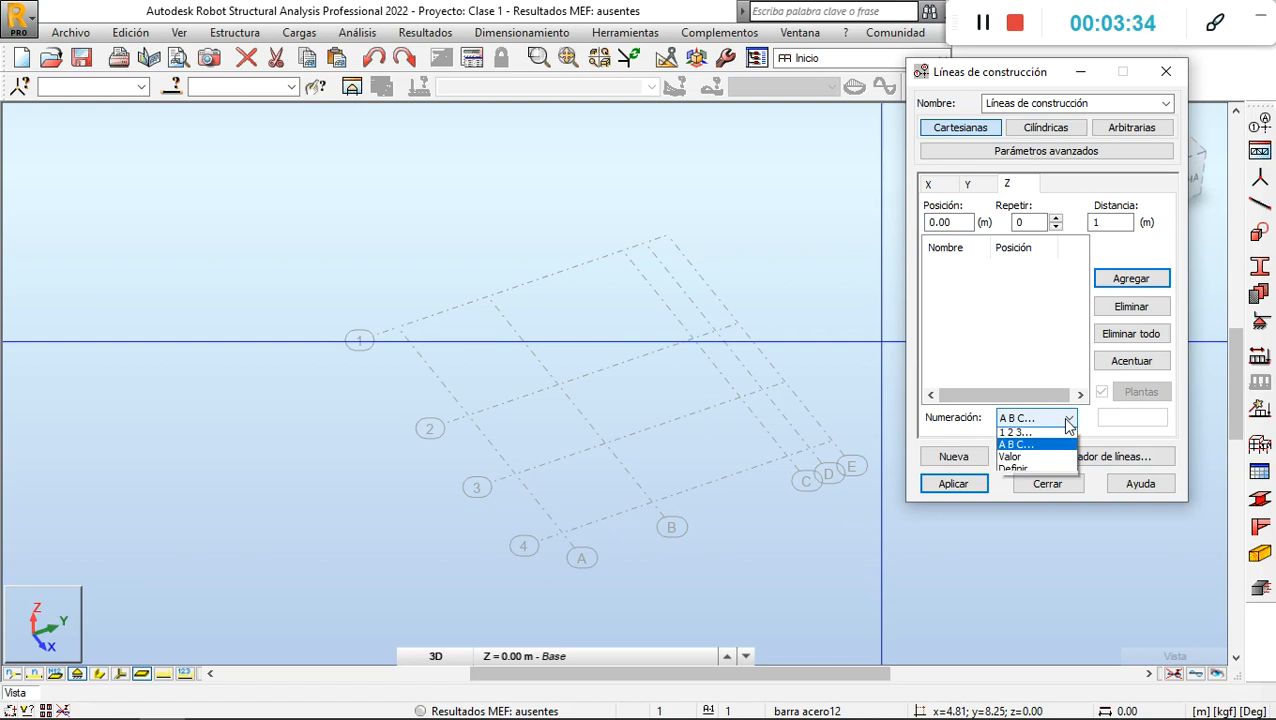
left_click(1015, 432)
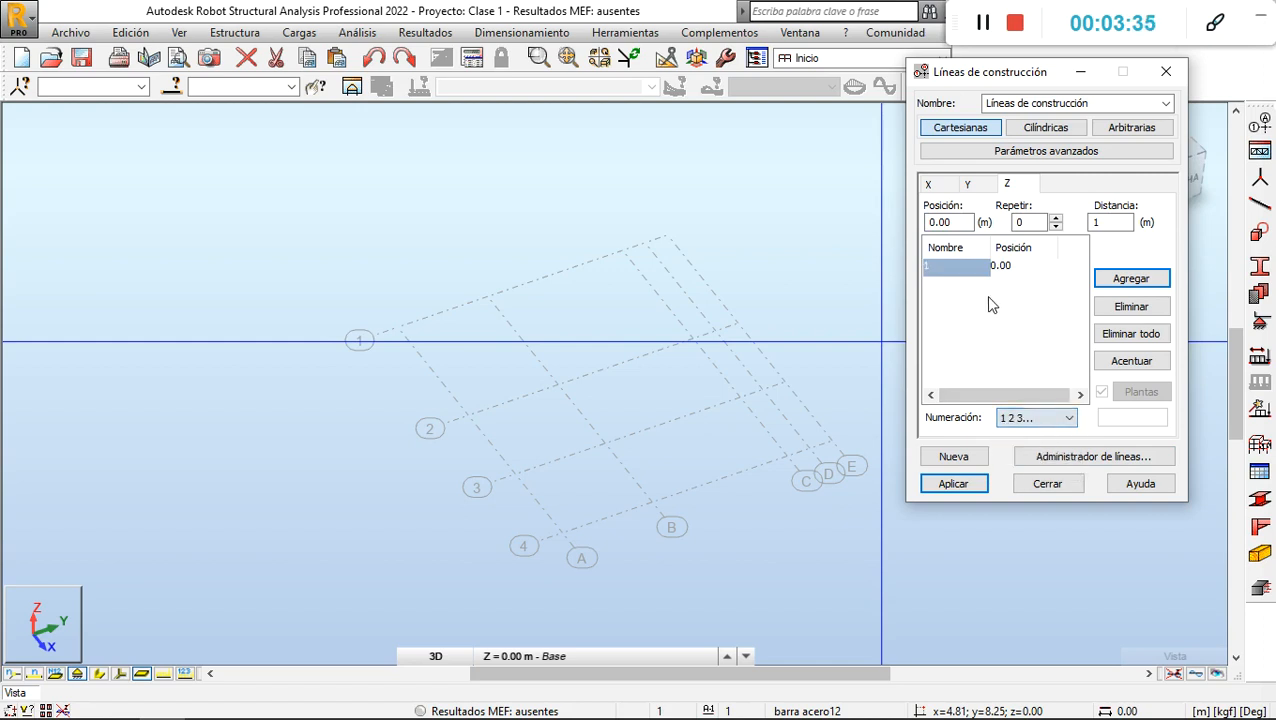
left_click(940, 268)
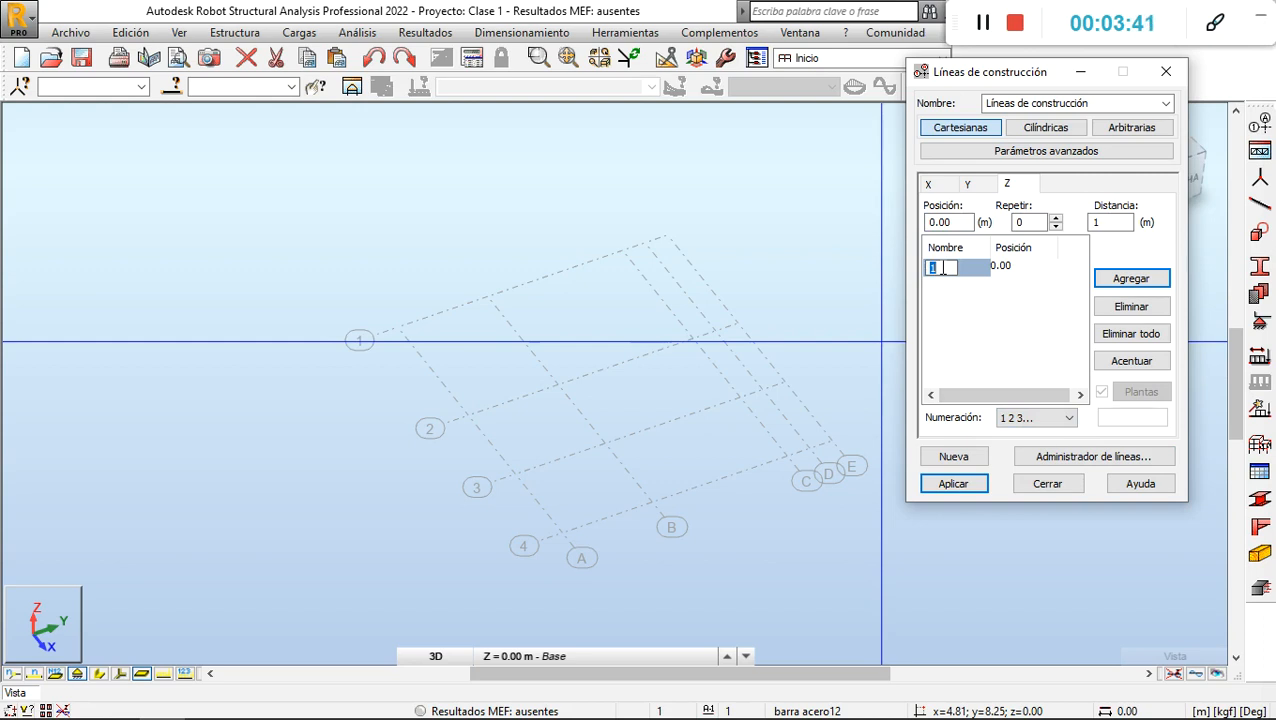
type("0")
key("Return")
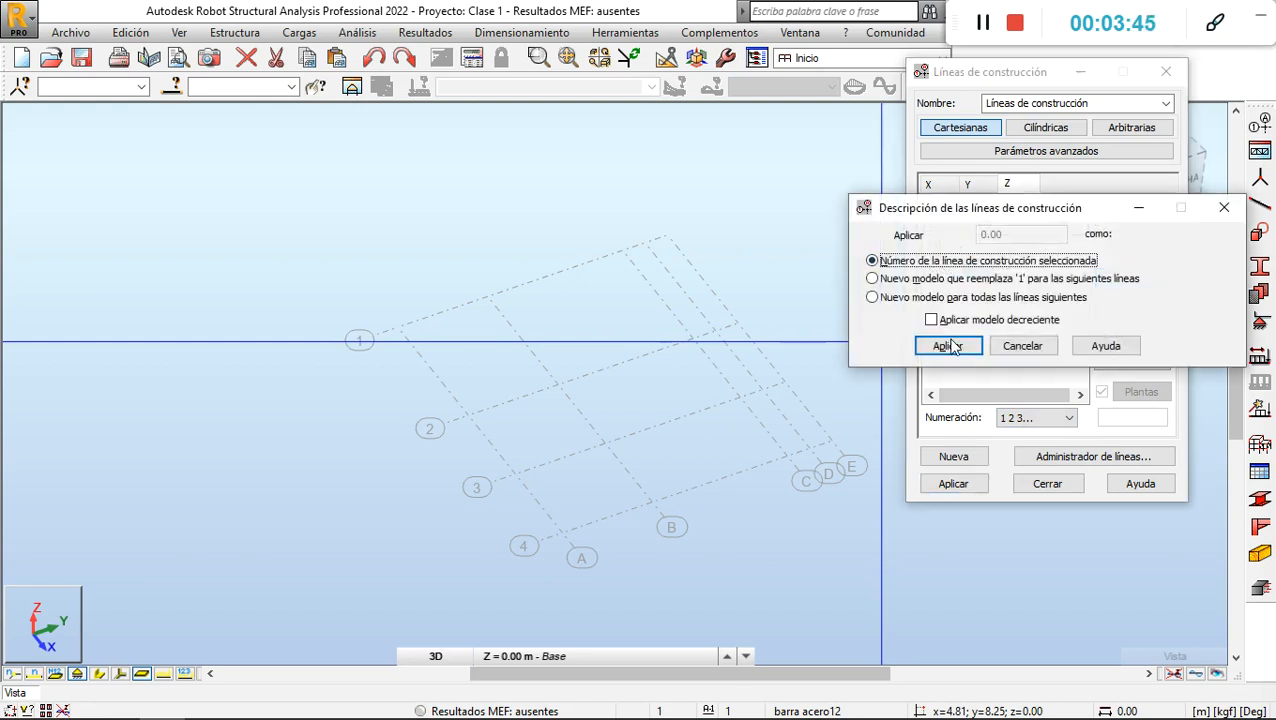
left_click(943, 348)
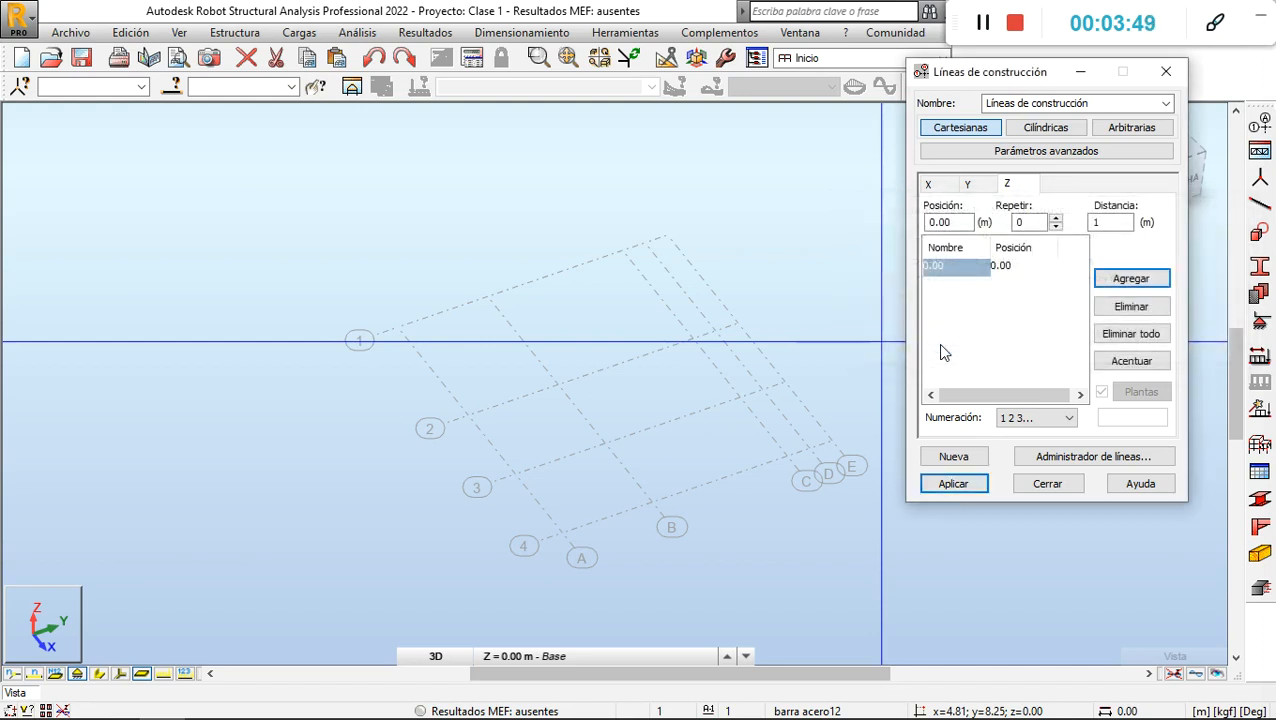
Add a Z-axis construction line at 2.40 m and rename it 2.4.
left_click(961, 222)
key("BackSpace")
key("BackSpace")
key("BackSpace")
key("BackSpace")
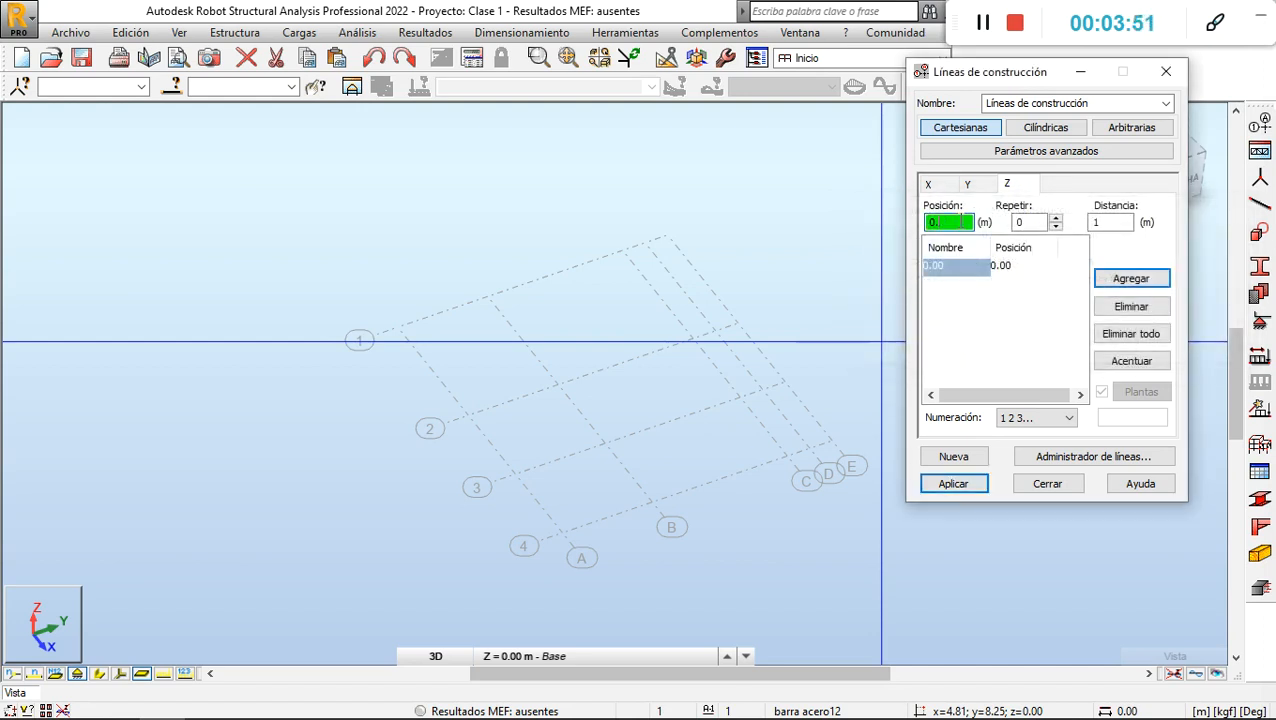
type("2.4")
key("Return")
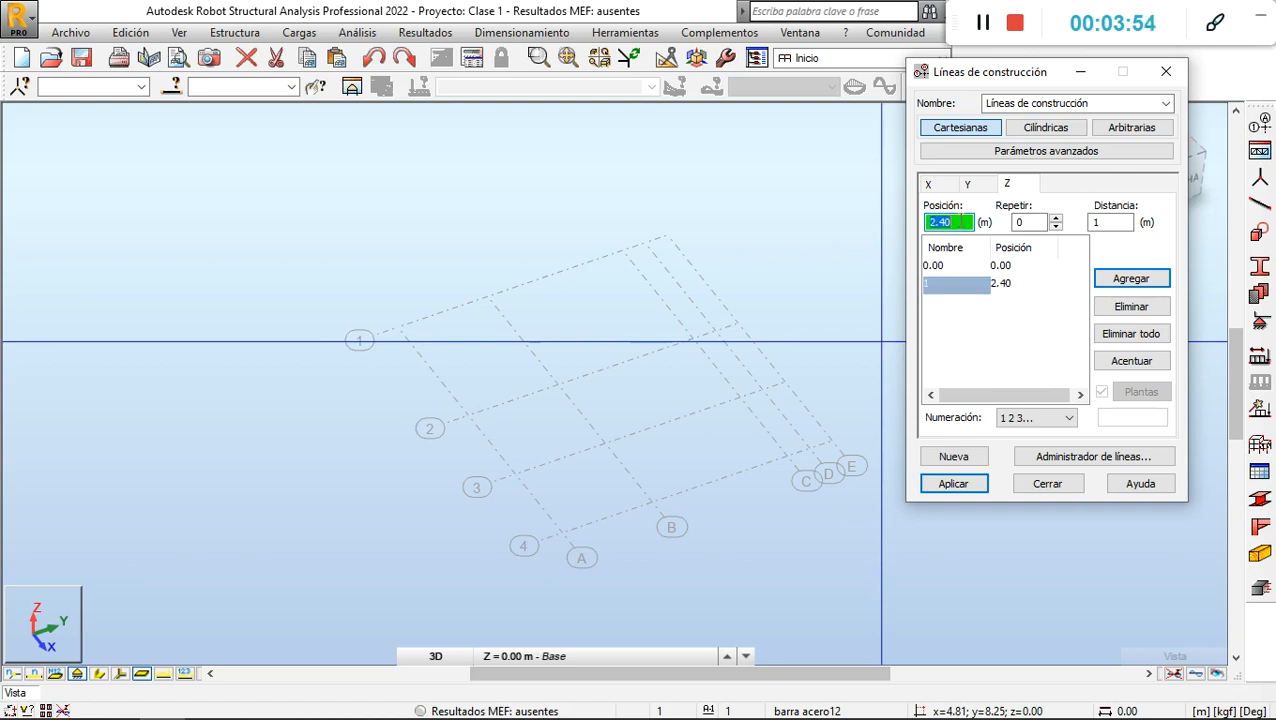
left_click(930, 284)
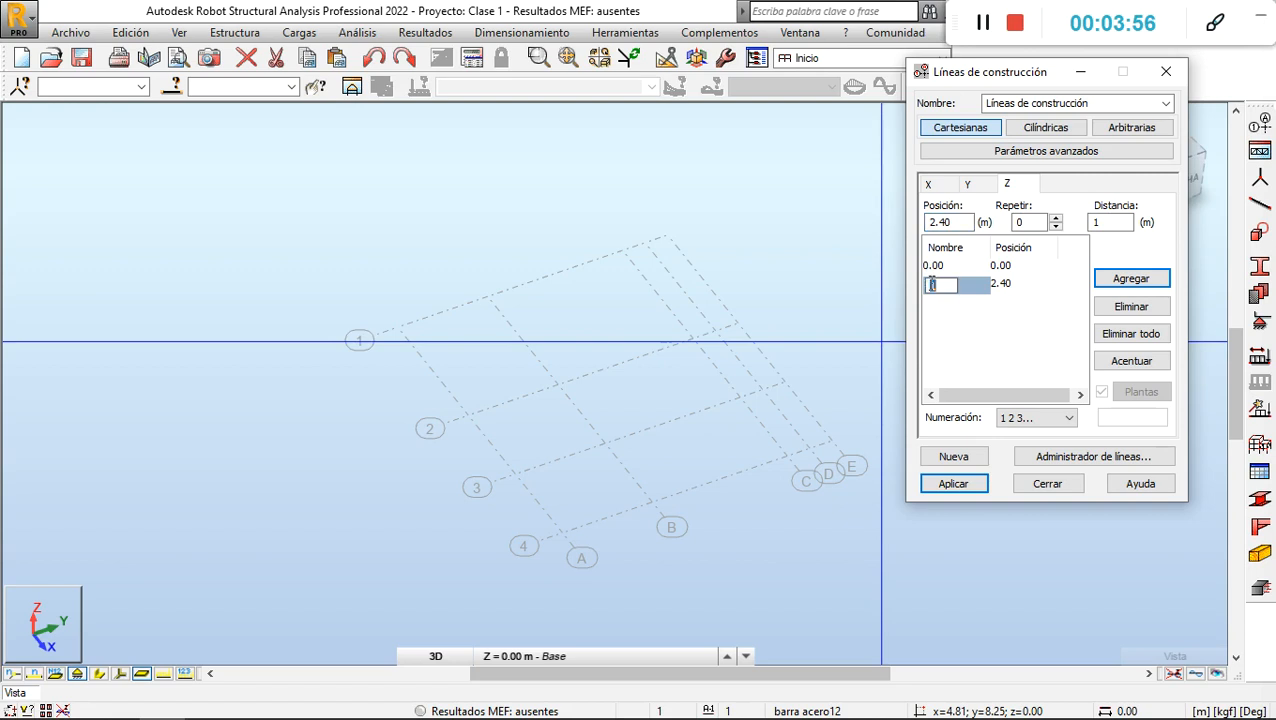
type("2.4")
key("Return")
key("Return")
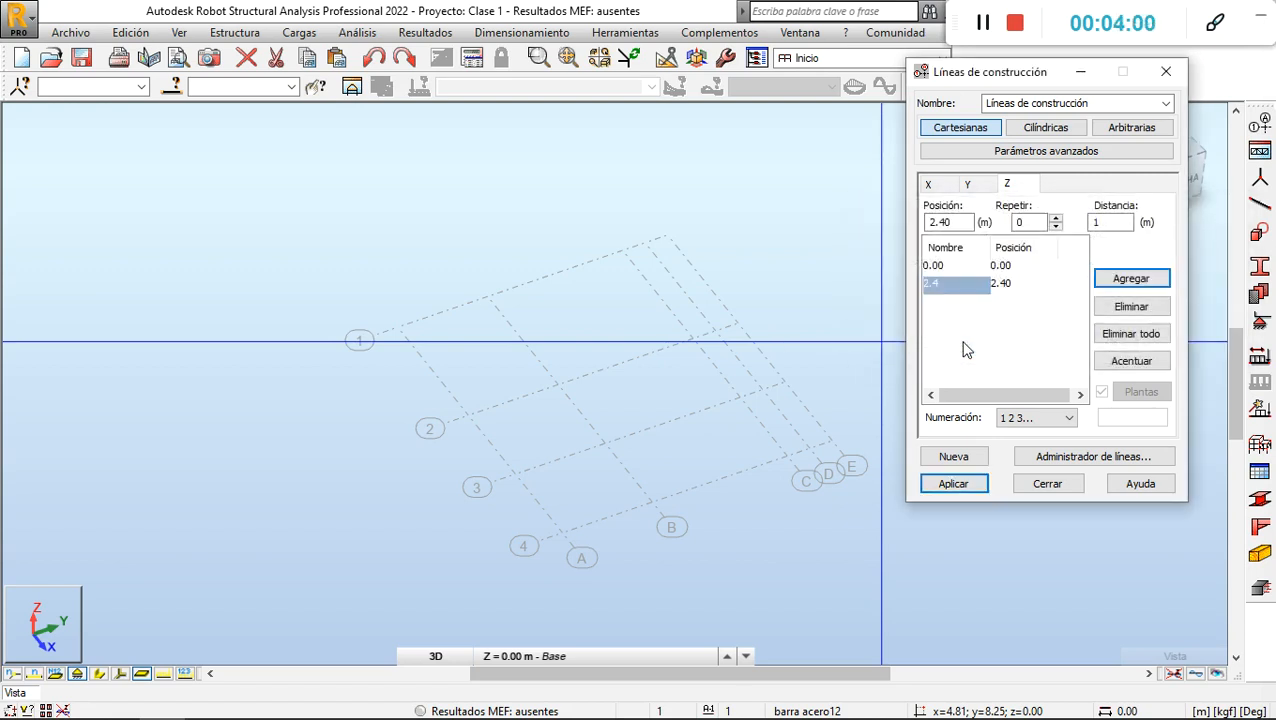
Add a Z-axis construction line at 4.30 m named 4.3 and apply the grid to the model.
double_click(960, 222)
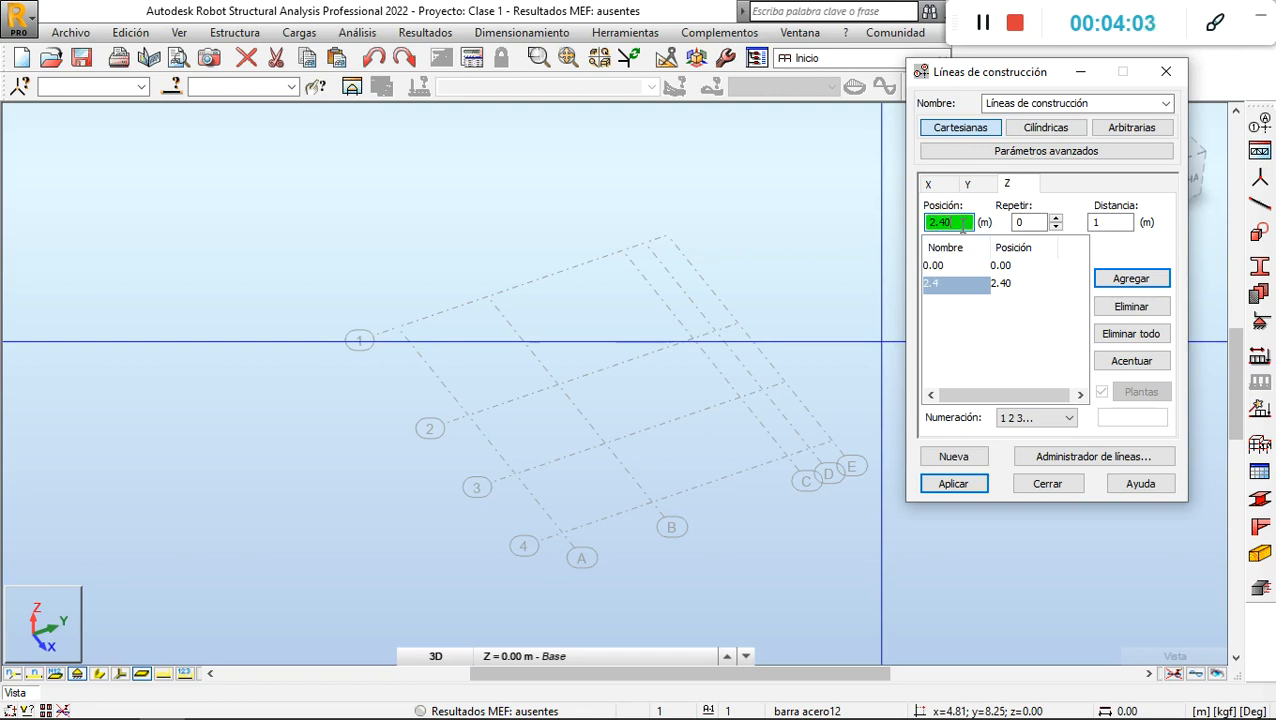
type("4.3")
key("Return")
left_click(941, 300)
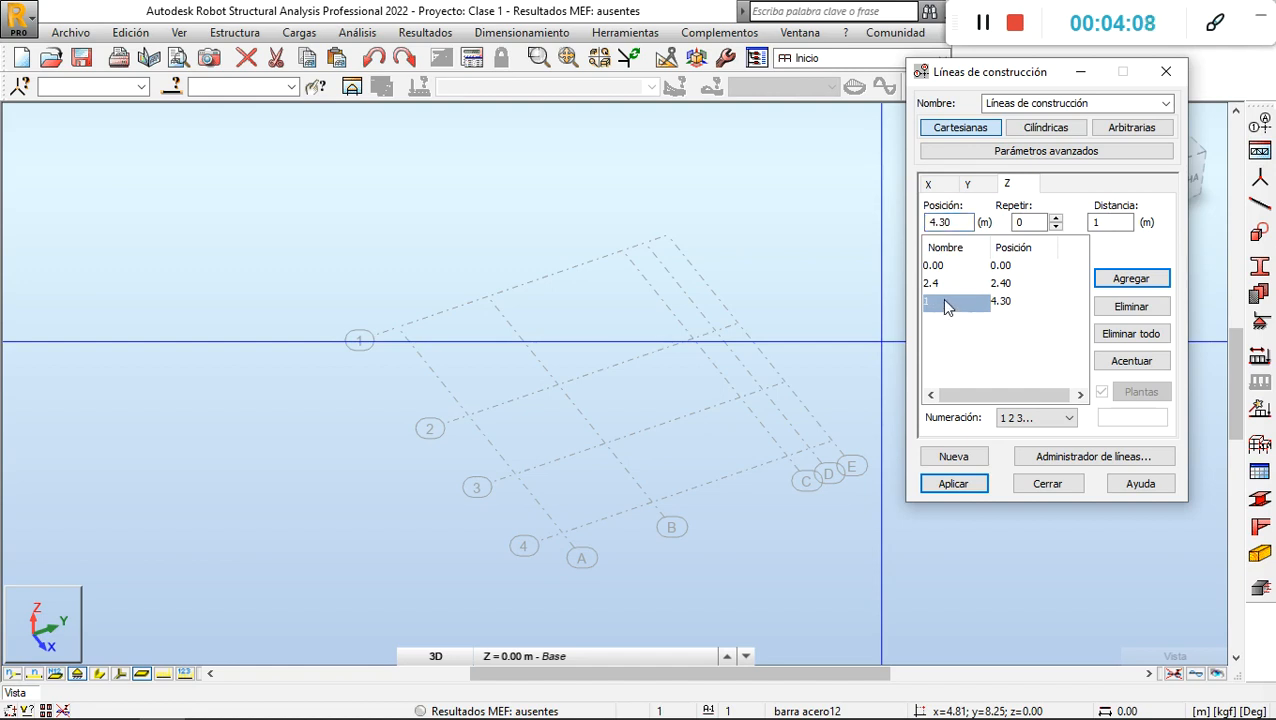
type("4.3")
left_click(955, 486)
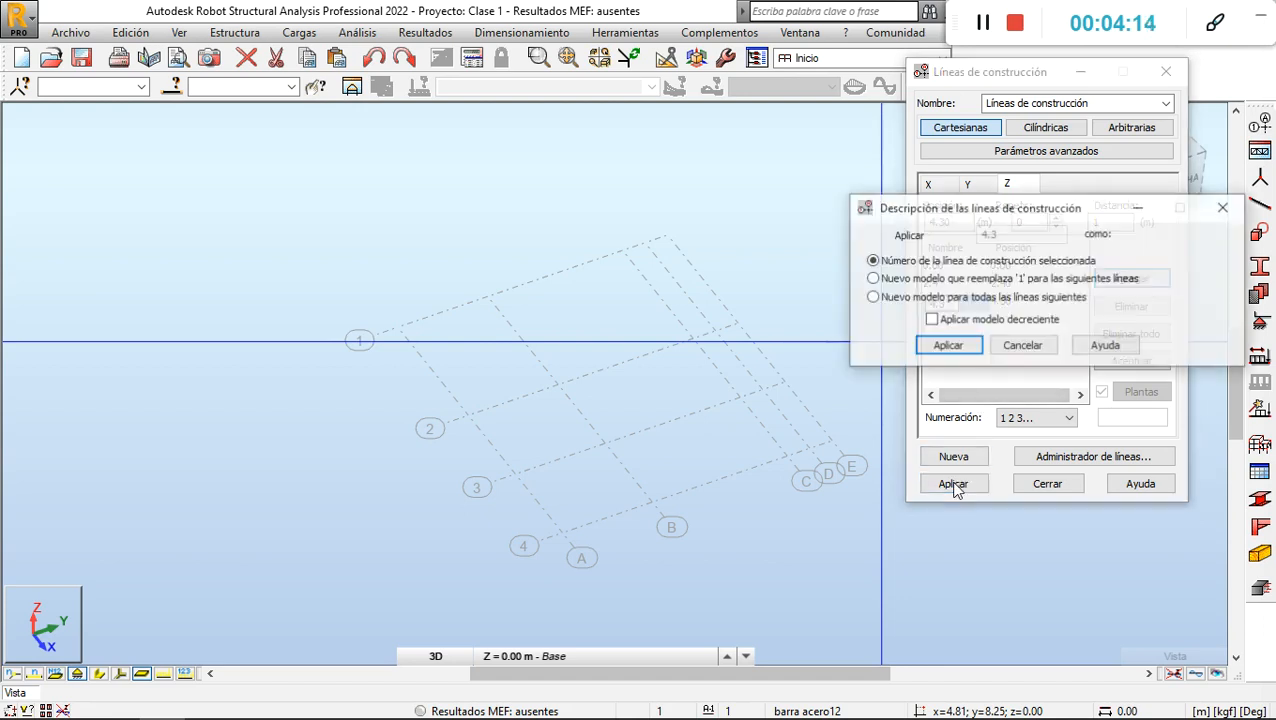
left_click(933, 343)
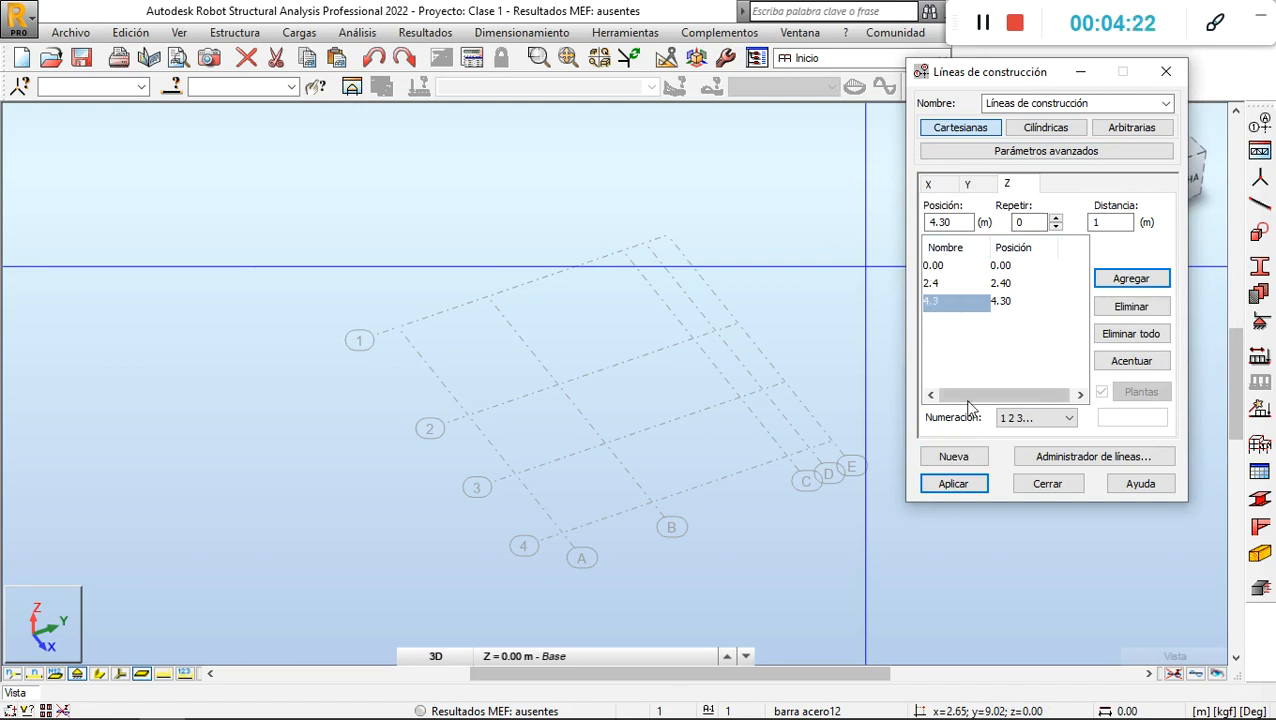
left_click(955, 485)
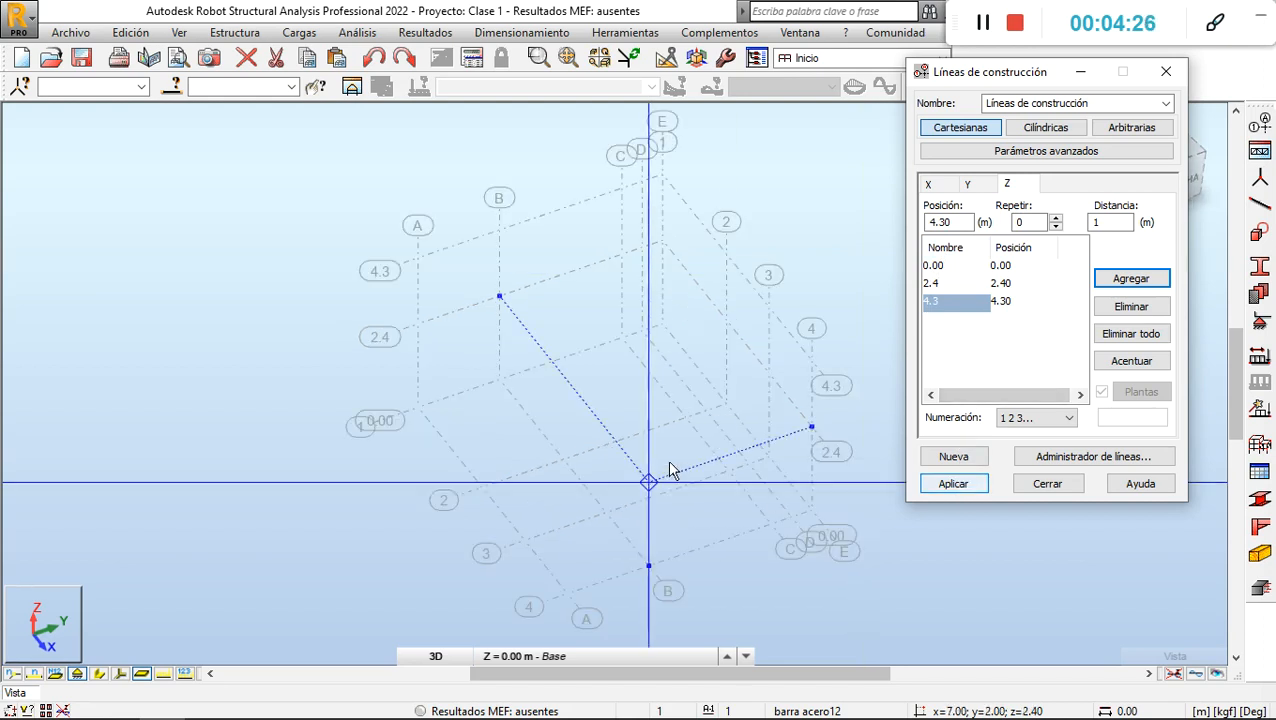
Close the construction lines dialog and examine the 3D grid and its axis labels from several sides.
left_click(597, 471)
middle_click_drag(597, 471, 621, 450)
middle_click_drag(878, 563, 802, 506)
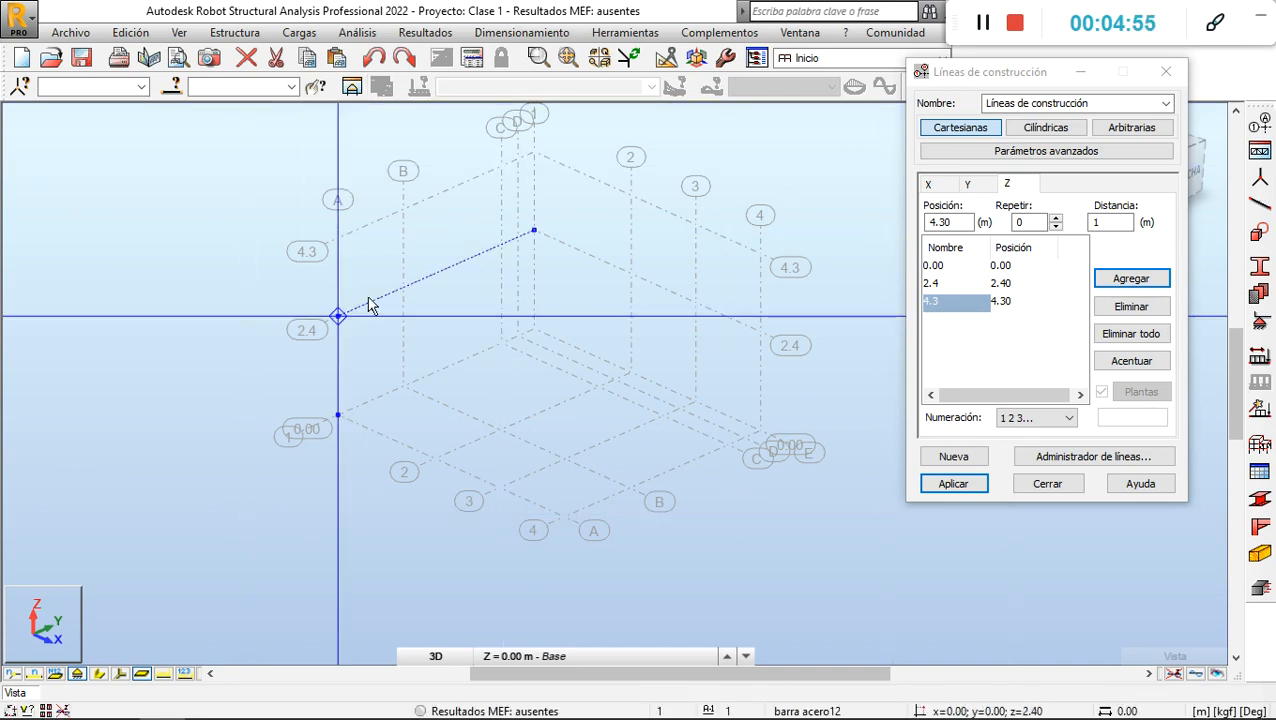
left_click(1047, 483)
middle_click_drag(706, 338, 811, 412)
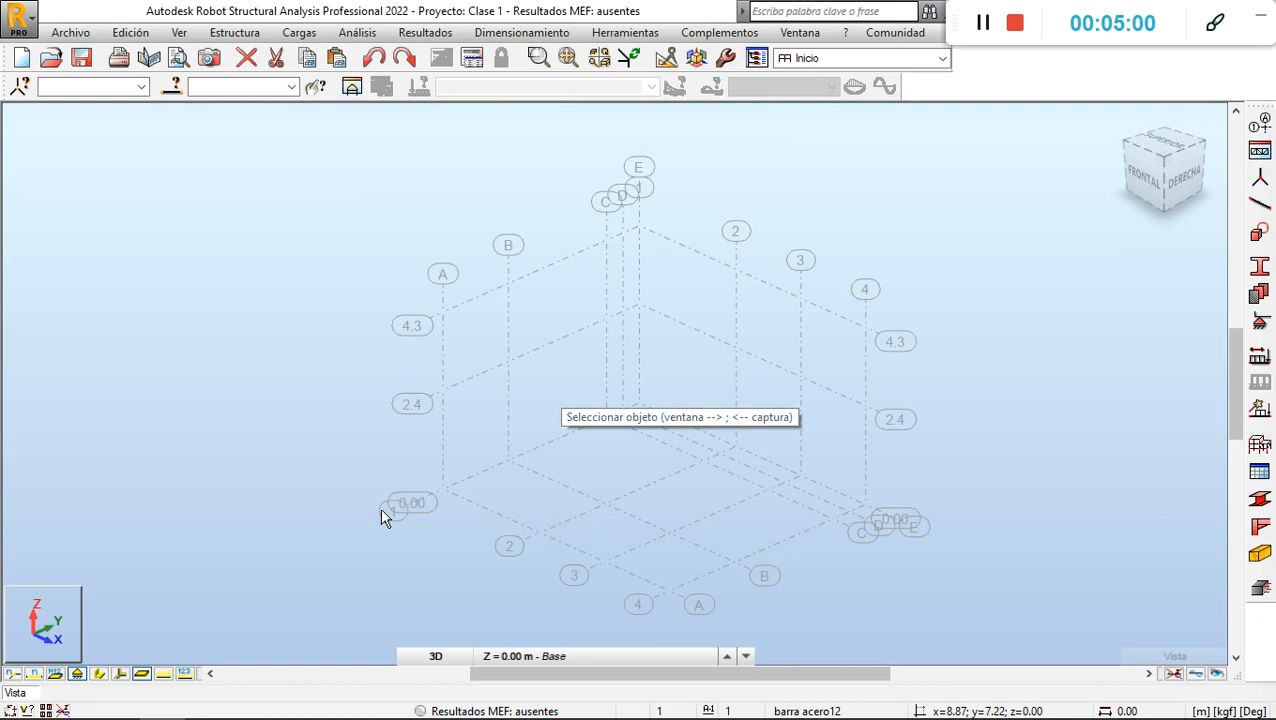
mouse_move(447, 524)
middle_mouse_down("shift")
mouse_move(578, 529)
mouse_move(514, 528)
mouse_move(450, 499)
middle_mouse_up("shift")
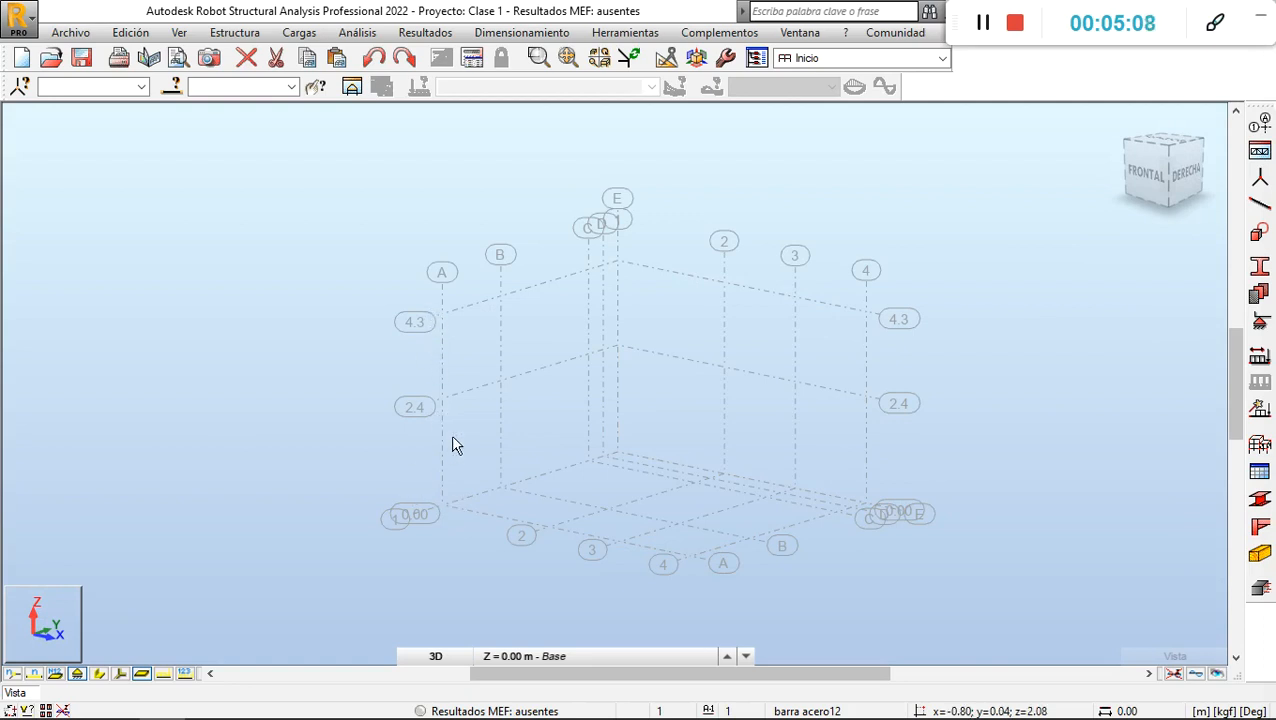
middle_click_drag(450, 444, 608, 447, "shift")
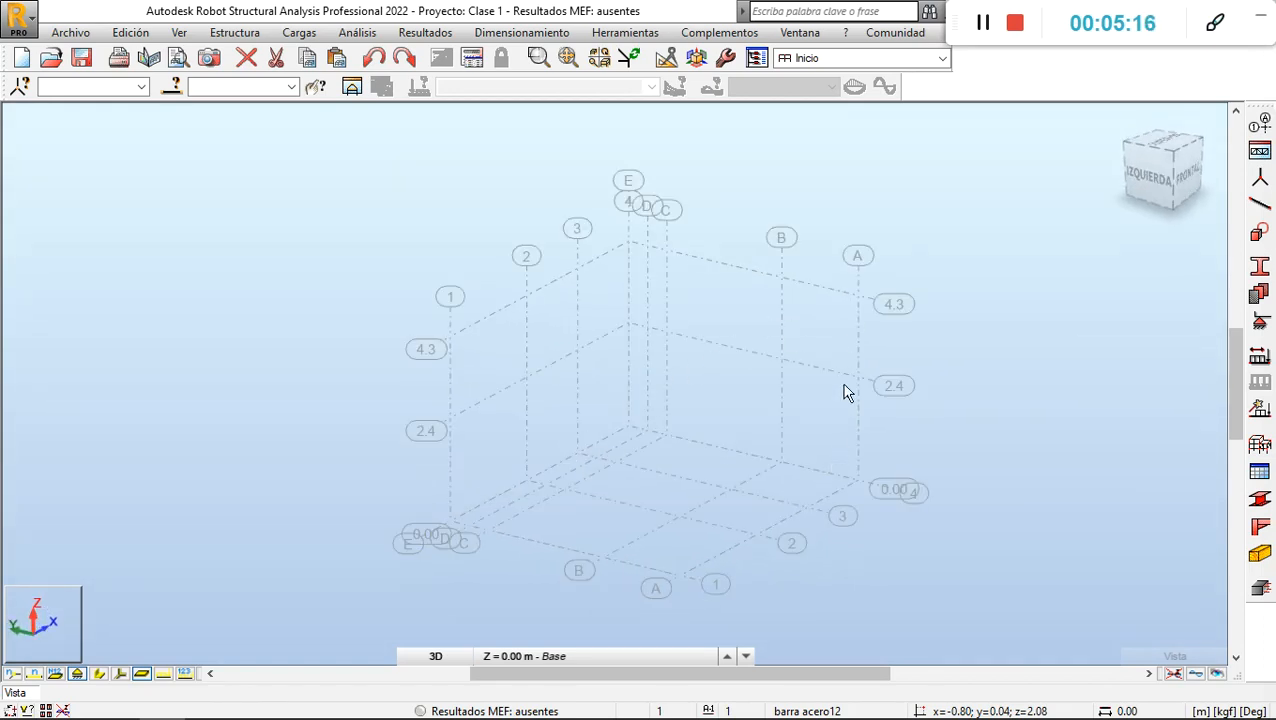
middle_click_drag(726, 430, 748, 348)
scroll(700, 500, "up", 3)
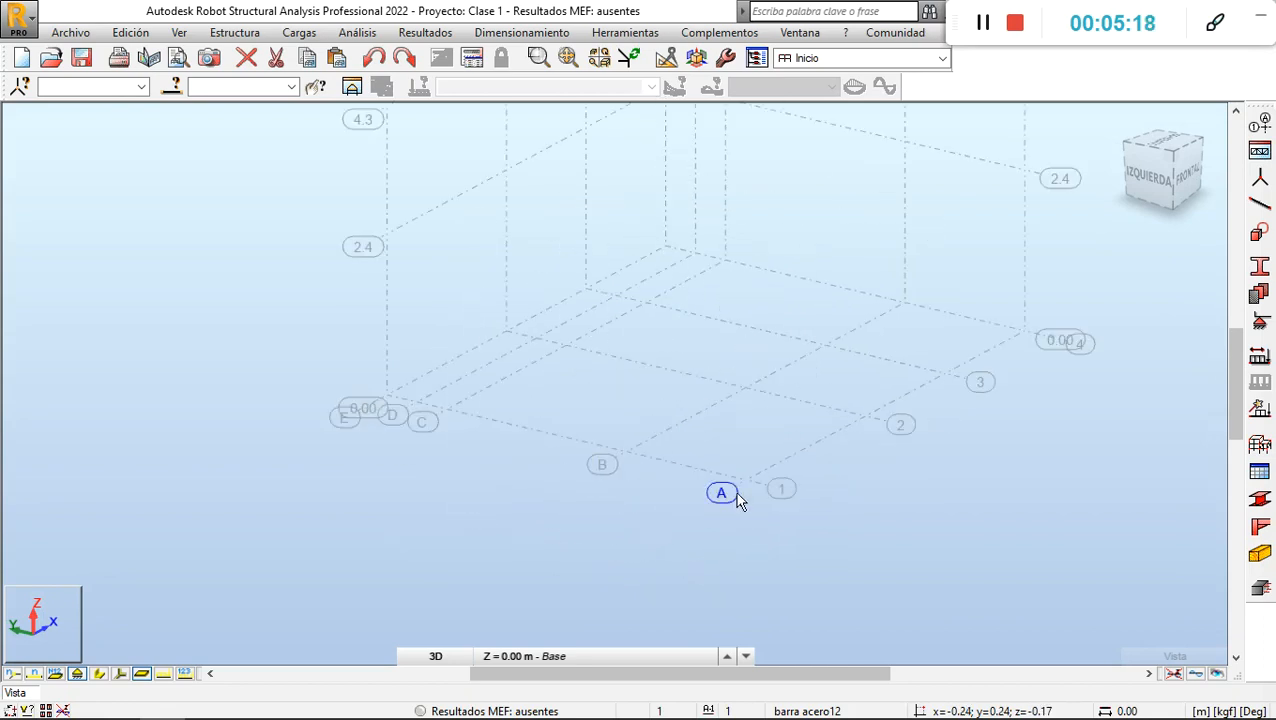
mouse_move(658, 482)
middle_mouse_down("shift")
mouse_move(607, 476)
mouse_move(598, 490)
middle_mouse_up("shift")
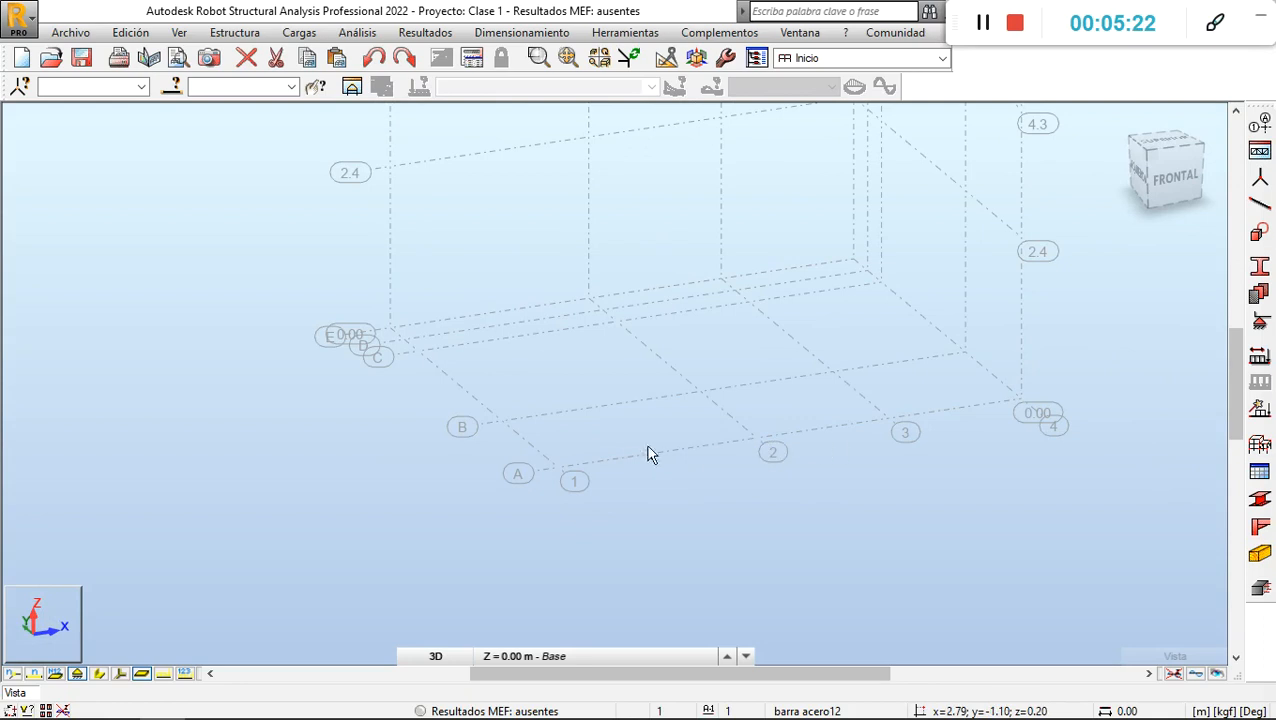
mouse_move(652, 452)
middle_mouse_down("shift")
mouse_move(692, 475)
mouse_move(766, 480)
mouse_move(888, 453)
mouse_move(849, 430)
mouse_move(865, 450)
middle_mouse_up("shift")
mouse_move(706, 447)
middle_mouse_down("shift")
mouse_move(458, 455)
mouse_move(641, 527)
mouse_move(624, 515)
mouse_move(617, 527)
mouse_move(621, 483)
mouse_move(592, 450)
middle_mouse_up("shift")
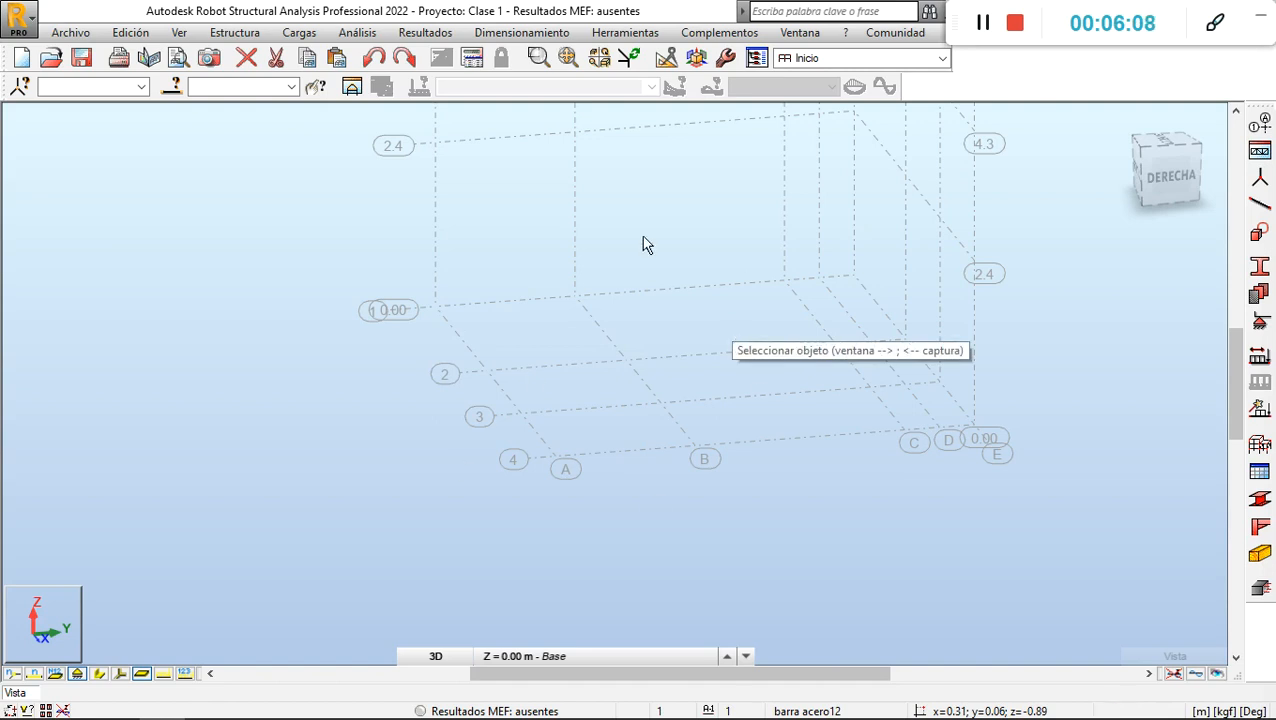
middle_click_drag(797, 367, 732, 496)
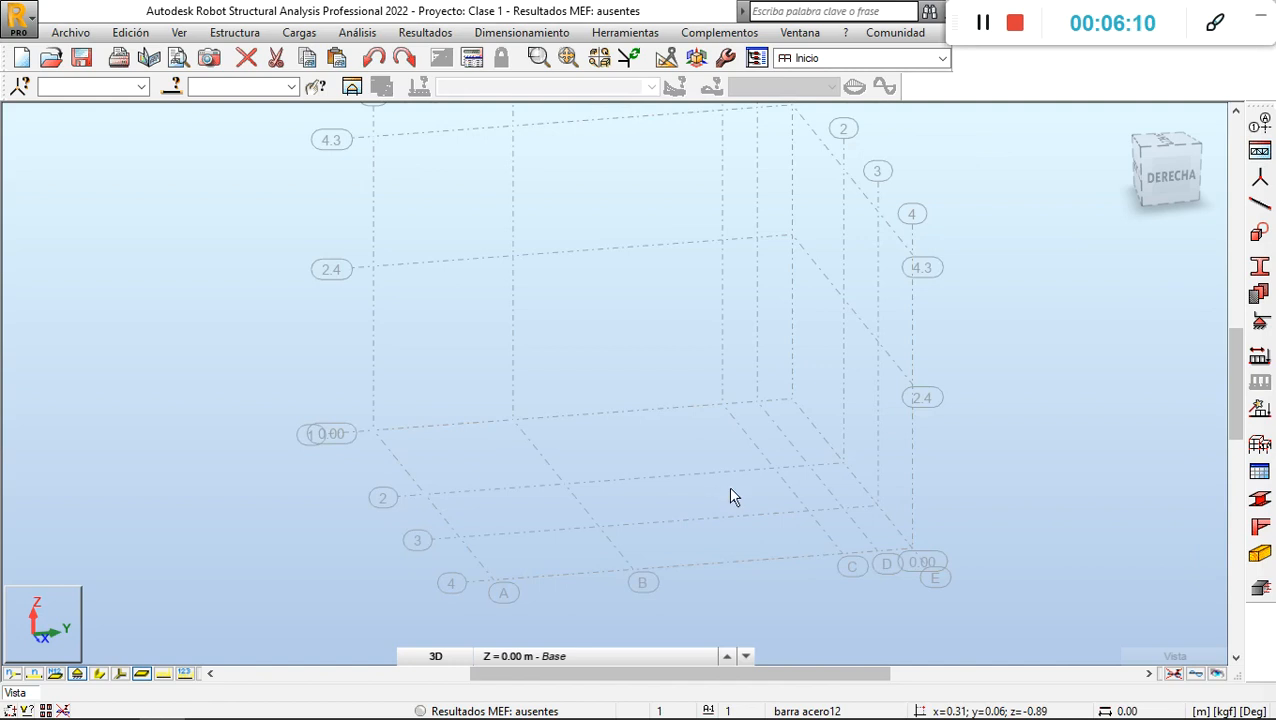
scroll(758, 371, "down", 1)
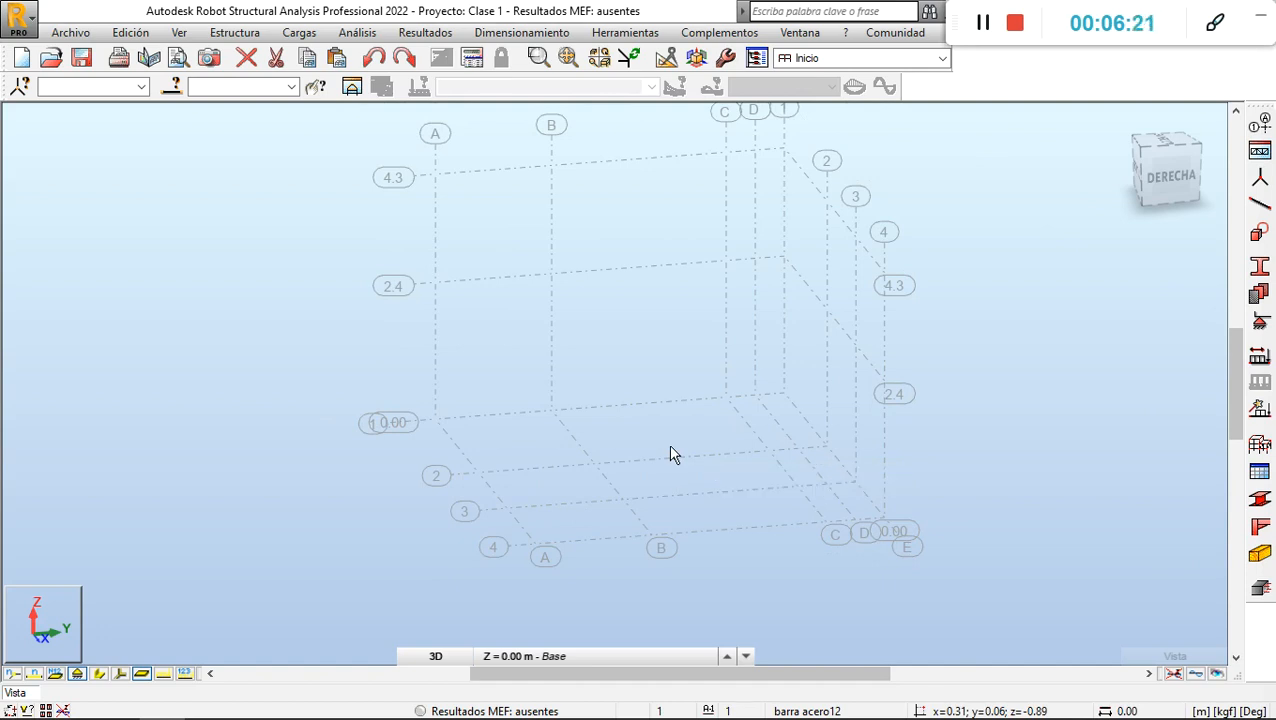
Reopen the construction lines definition and add a Y-axis line by repeating position 0.00 m once at a distance of 1.0 m.
left_click(1259, 126)
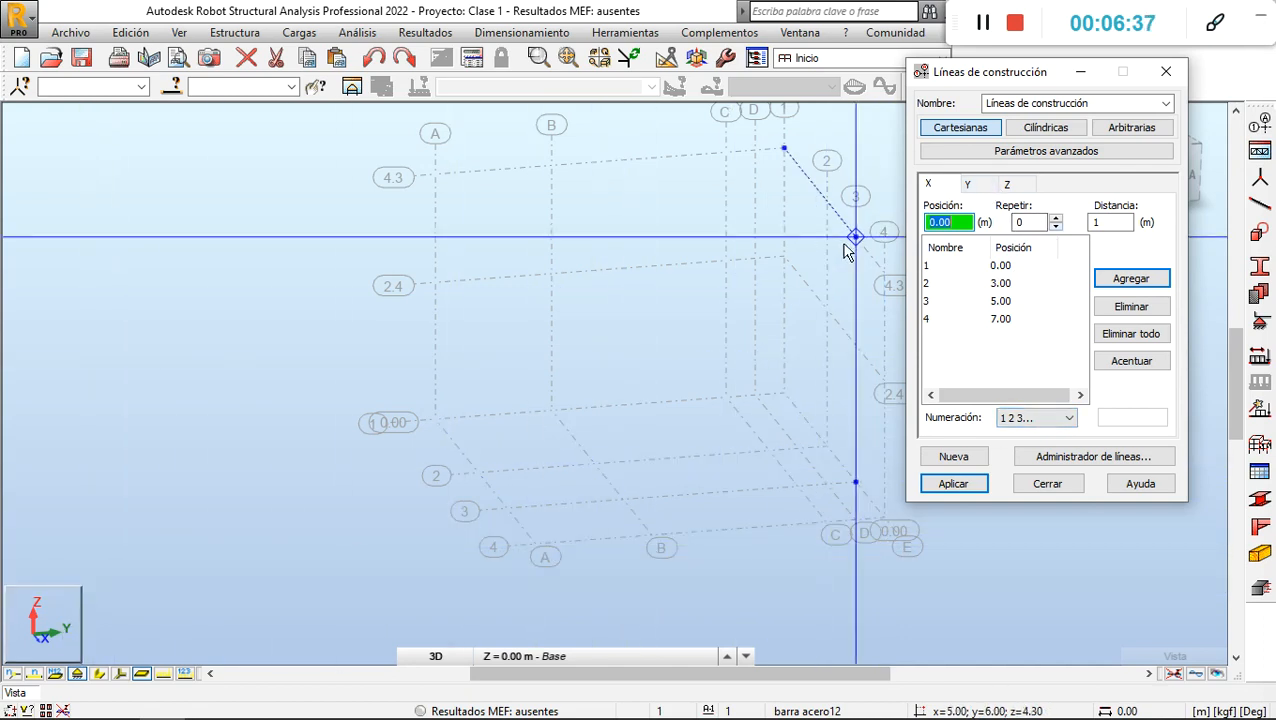
left_click(979, 189)
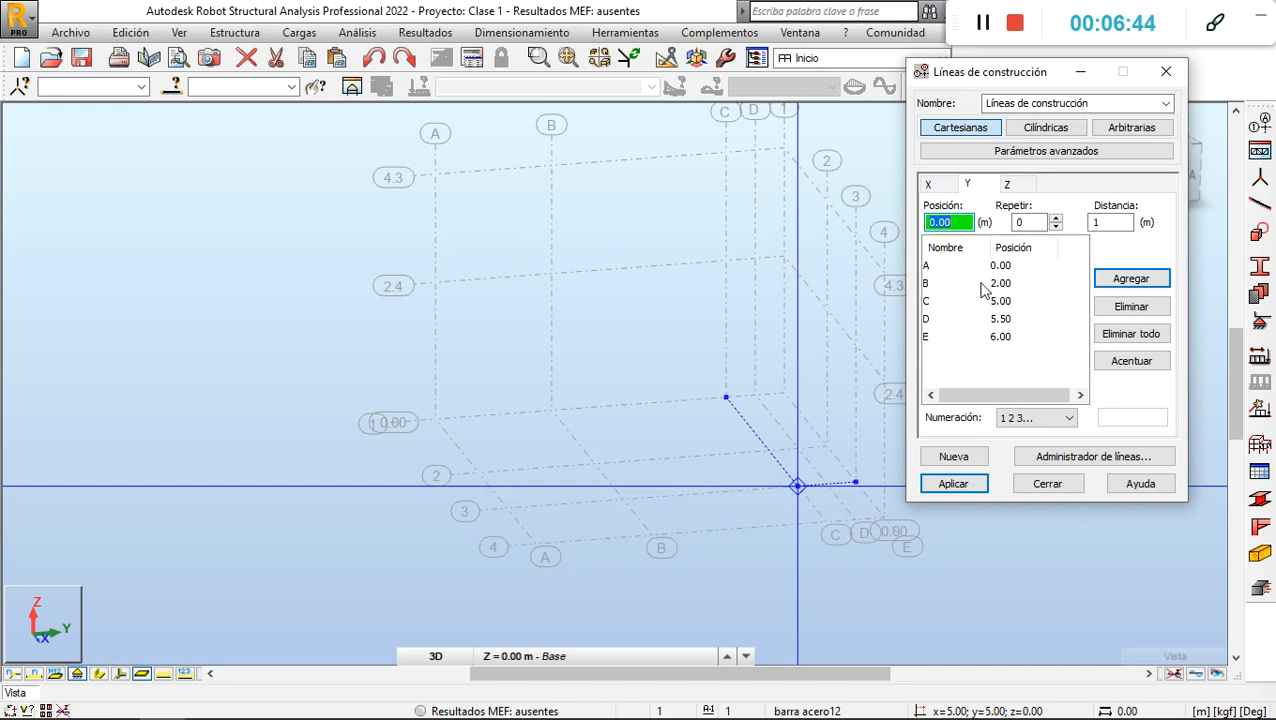
left_click(963, 224)
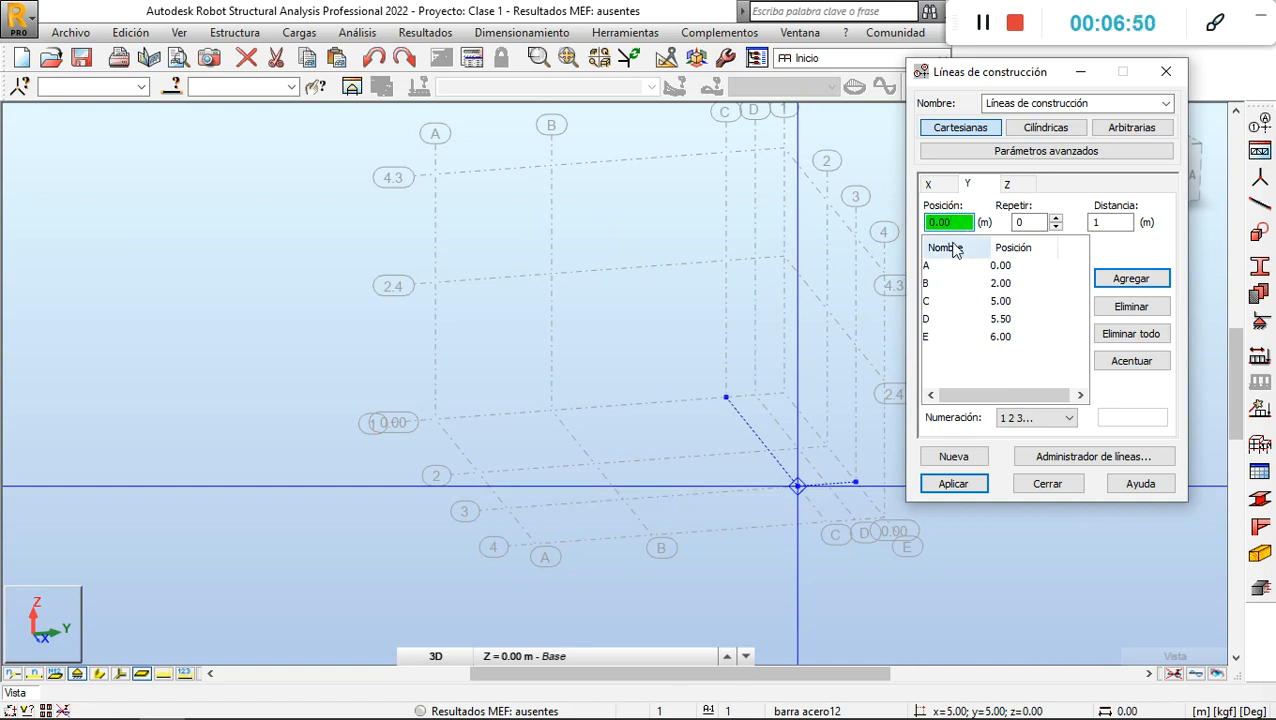
left_click(933, 269)
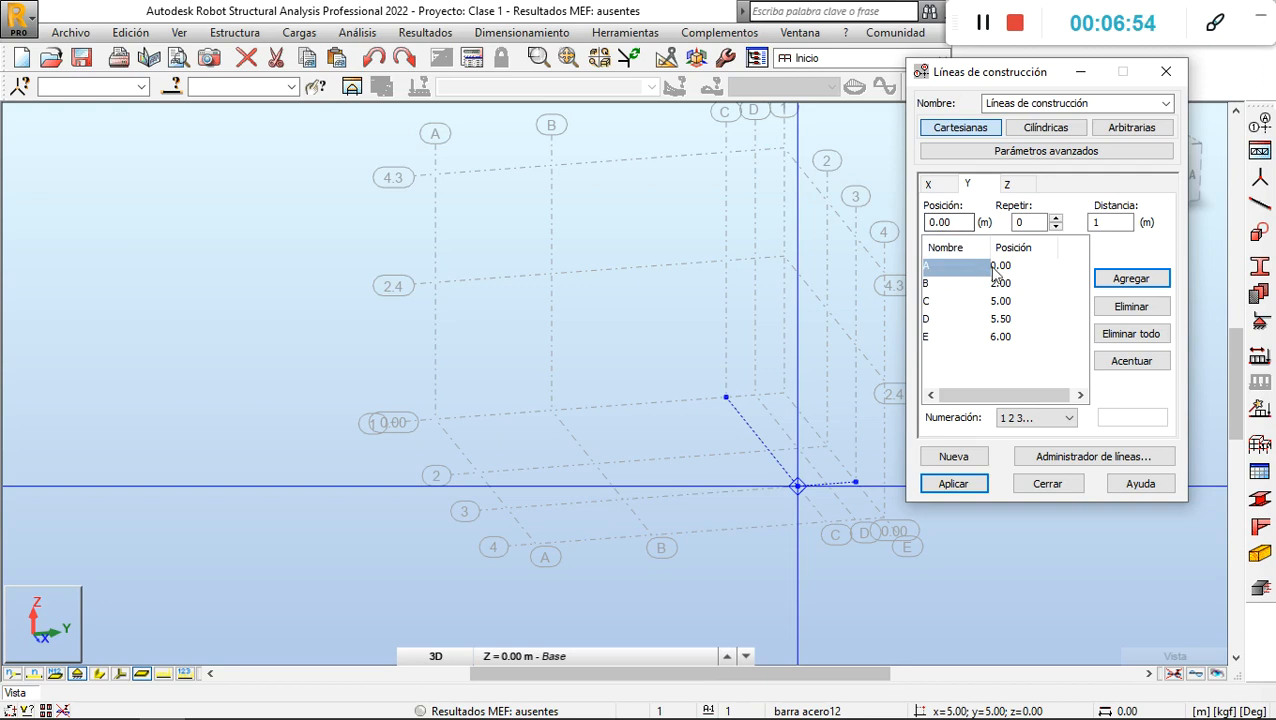
left_click(1028, 222)
left_click(1056, 218)
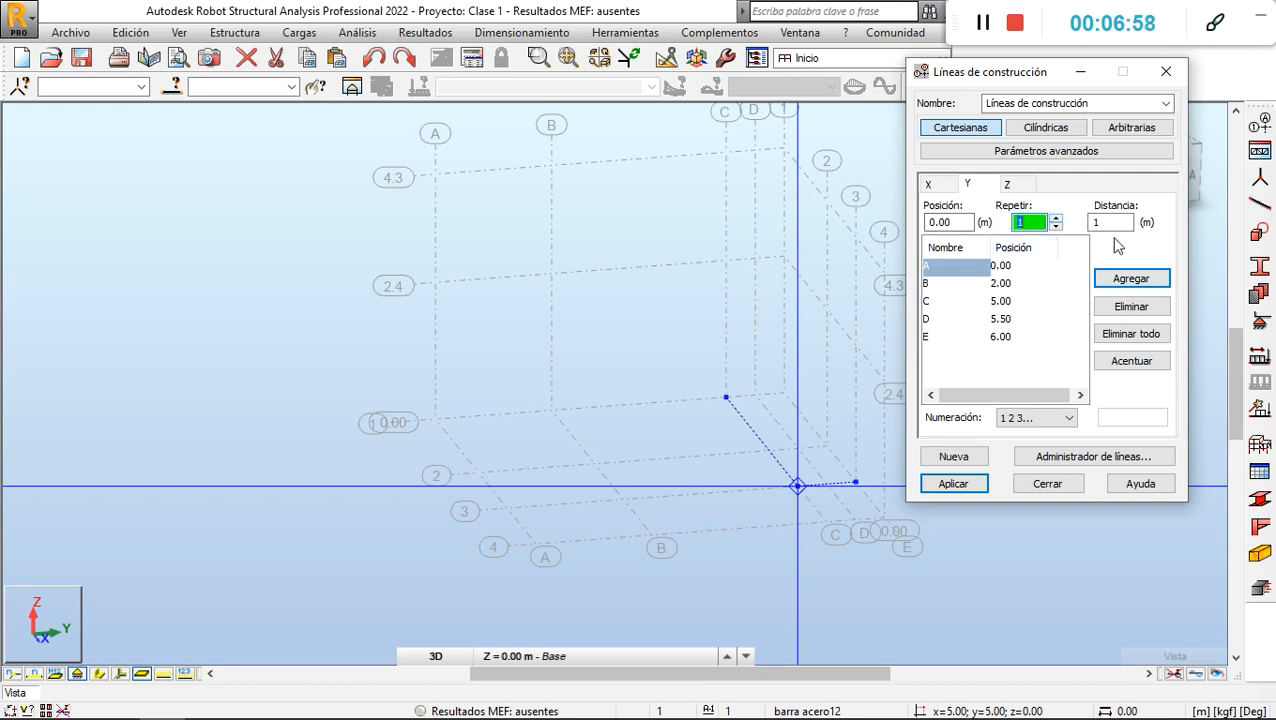
left_click(1107, 223)
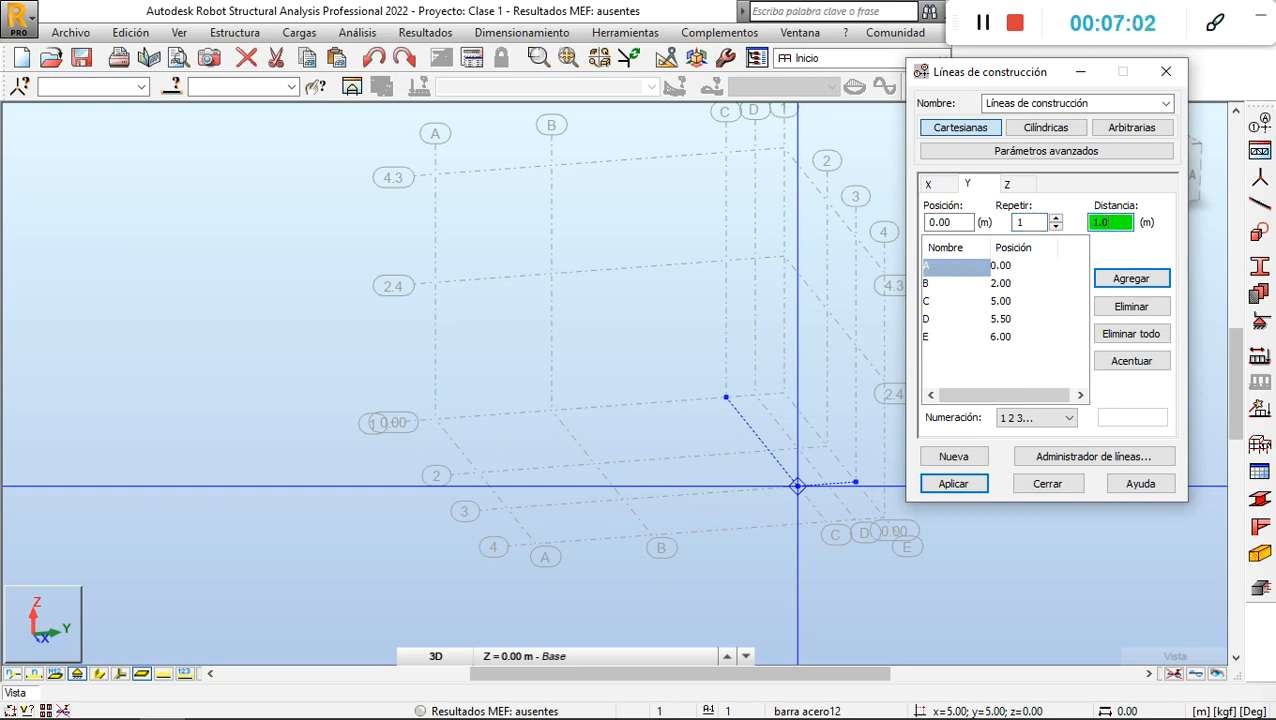
key("Return")
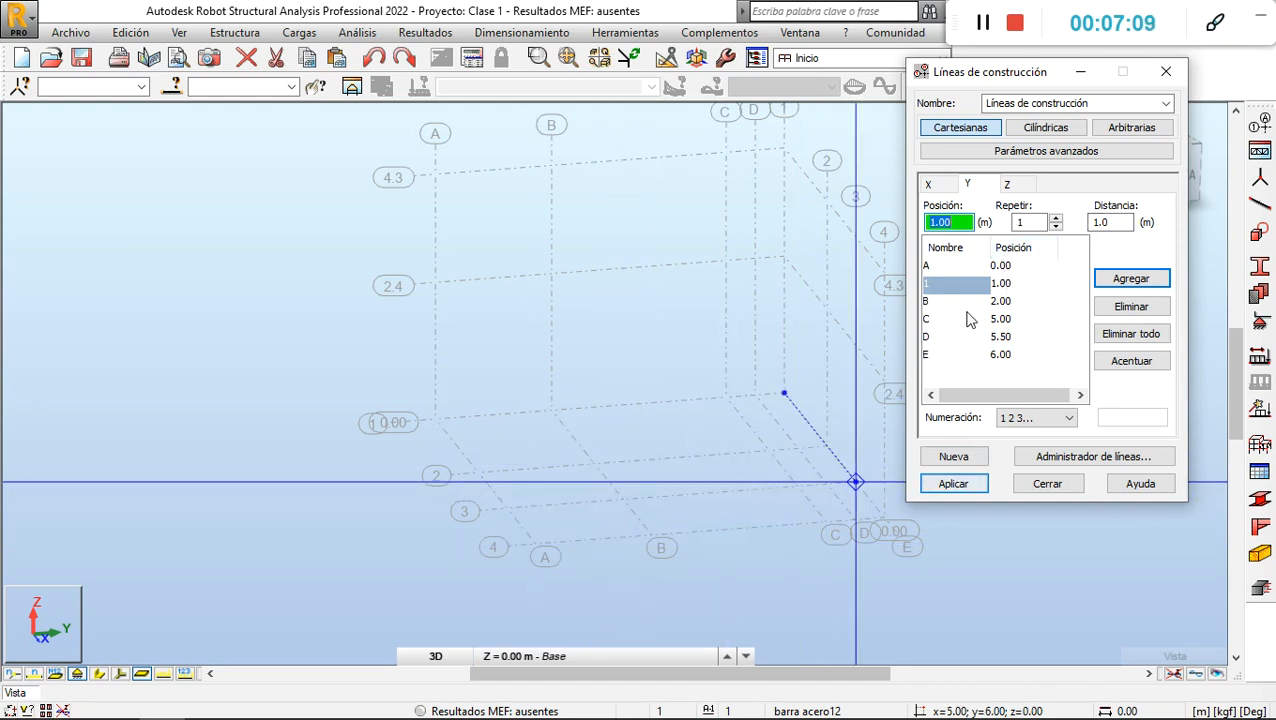
Rename only the Y-axis line at 1.00 m as A" and apply the grid to the model.
left_click(938, 286)
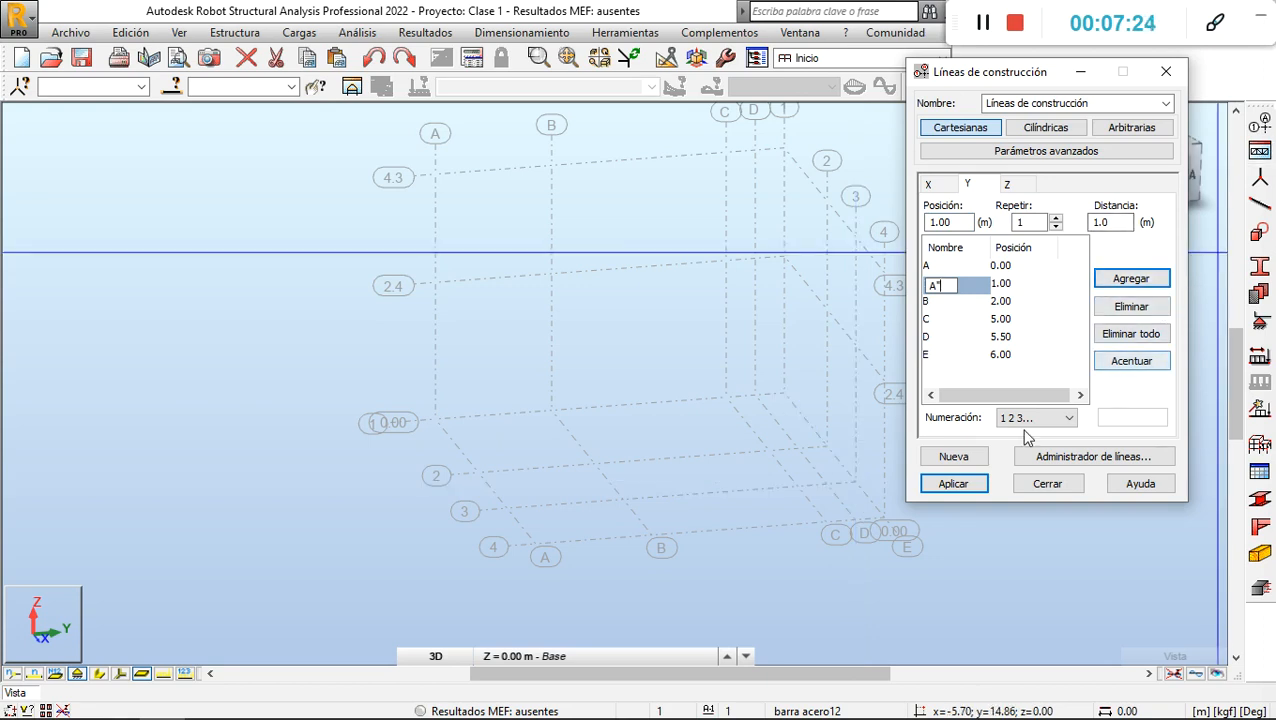
left_click(945, 487)
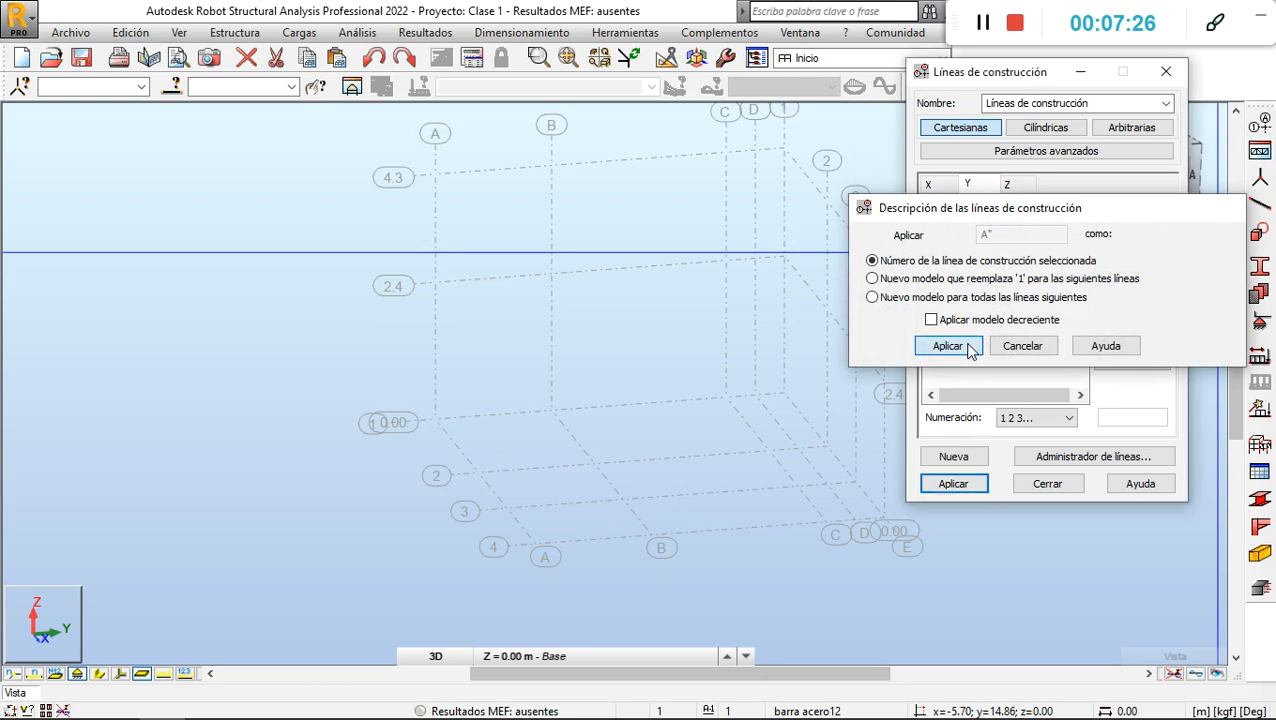
left_click(966, 347)
left_click(963, 484)
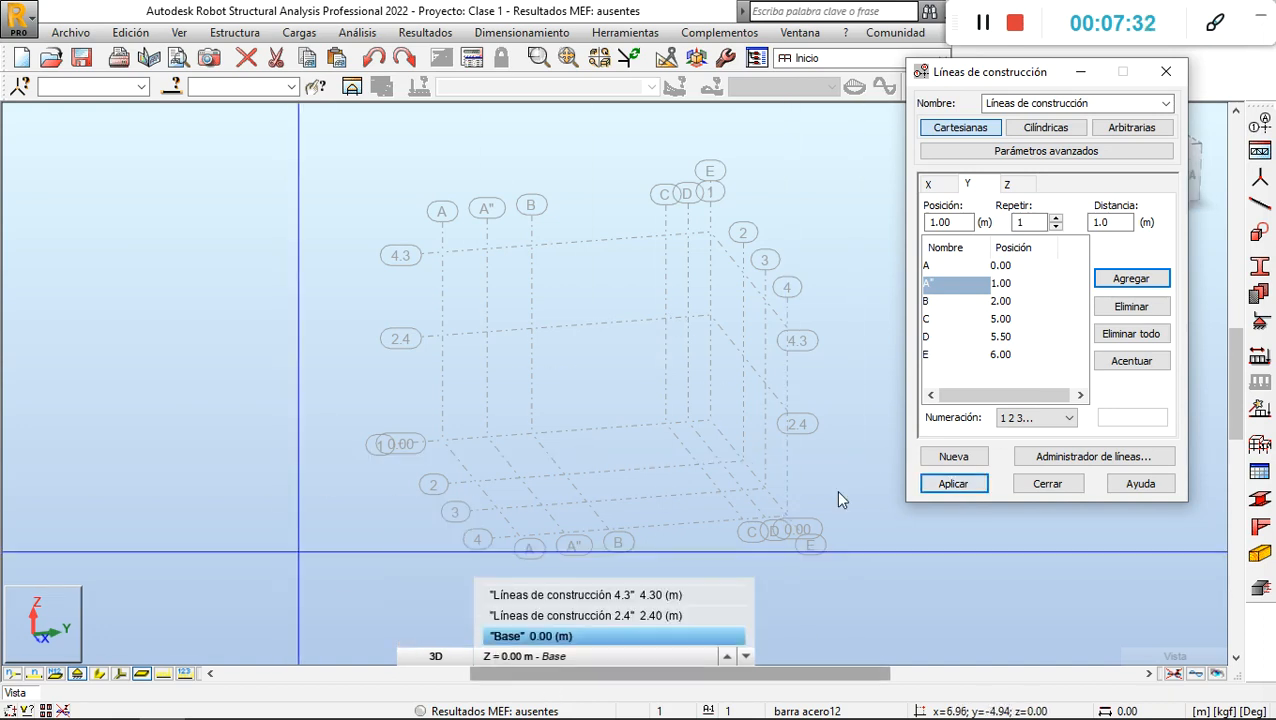
scroll(562, 542, "up", 5)
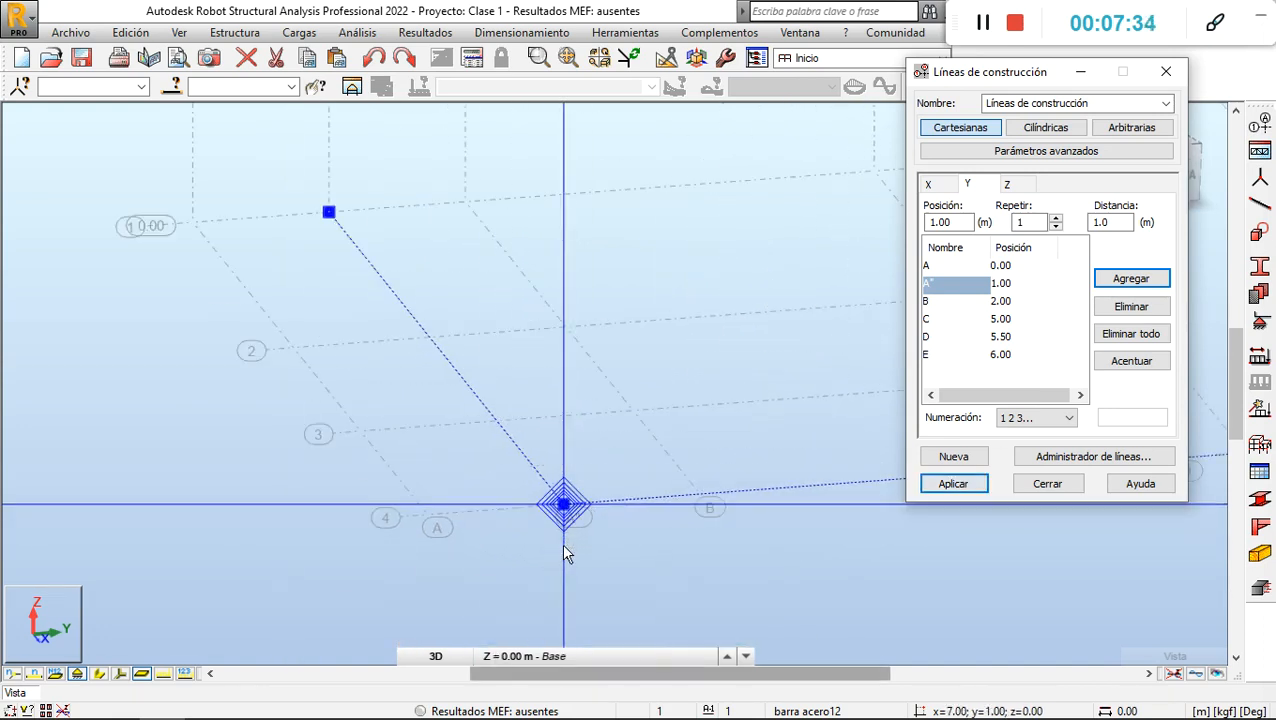
scroll(677, 578, "down", 3)
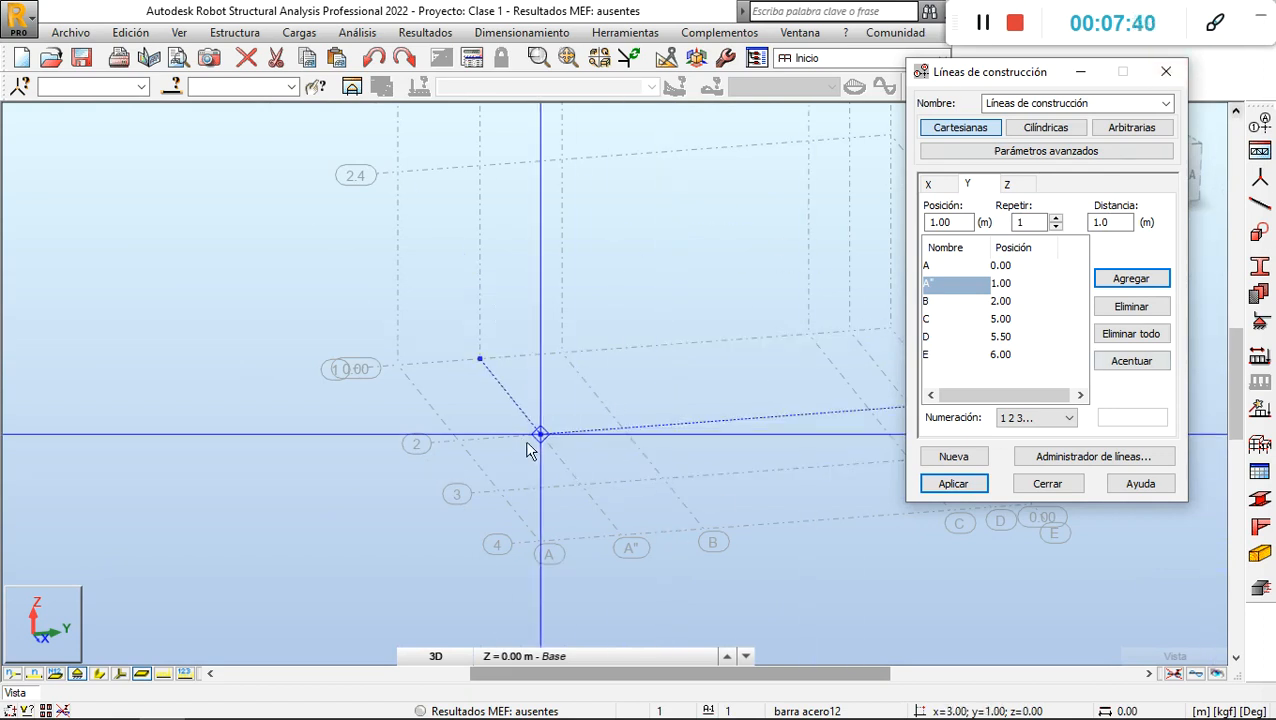
Add an X-axis construction line by repeating position 5.00 m once at a distance of 1.5 m.
middle_click_drag(502, 424, 581, 436, "shift")
middle_click_drag(541, 384, 281, 394)
middle_click_drag(294, 475, 336, 493, "shift")
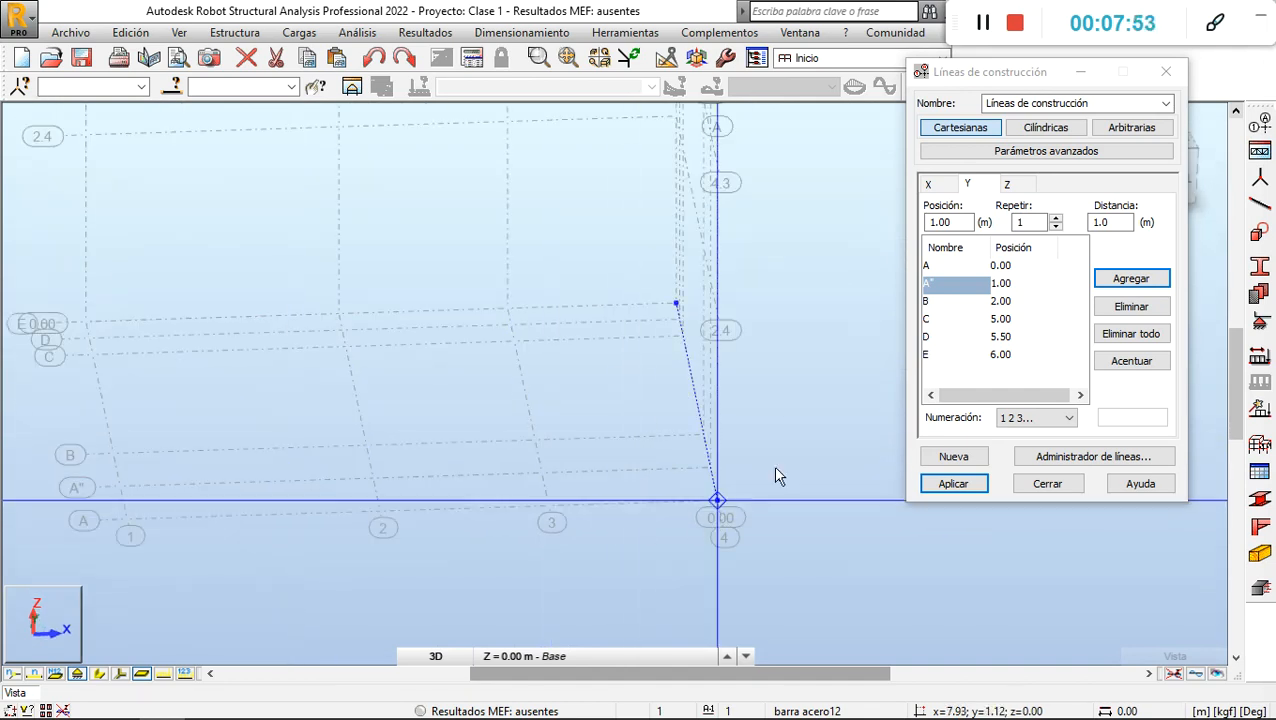
left_click(1008, 187)
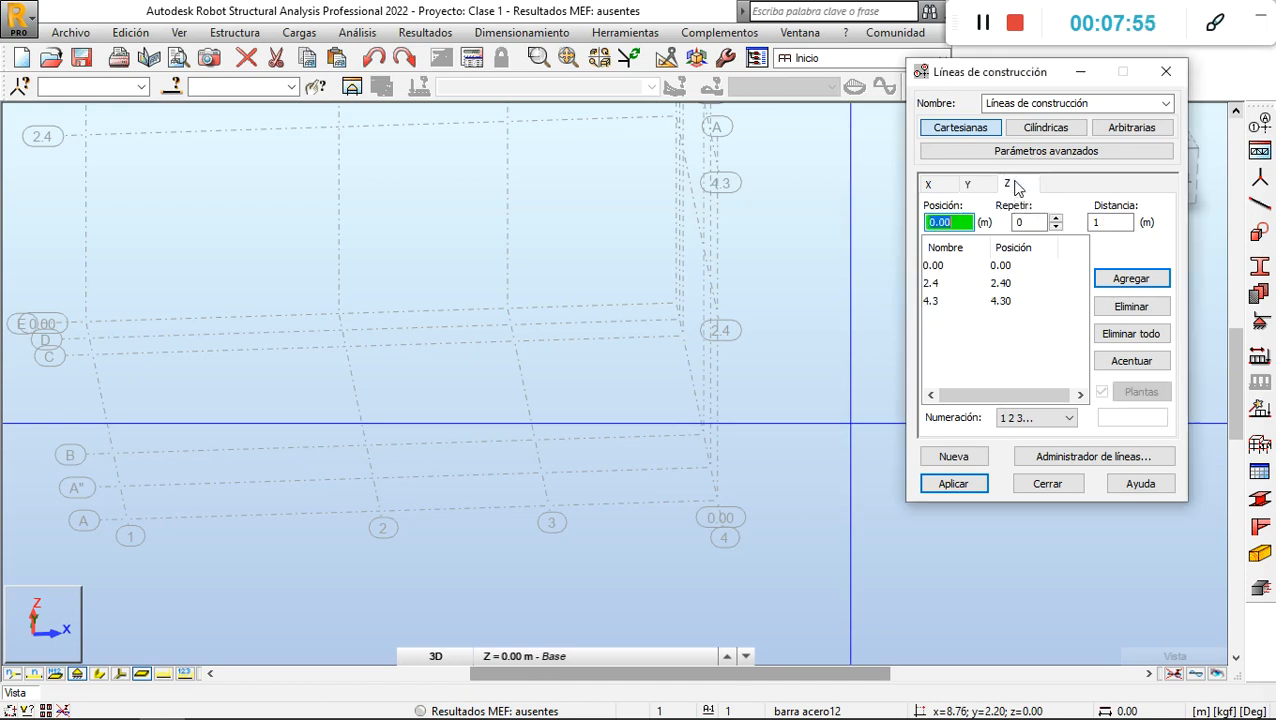
left_click(940, 187)
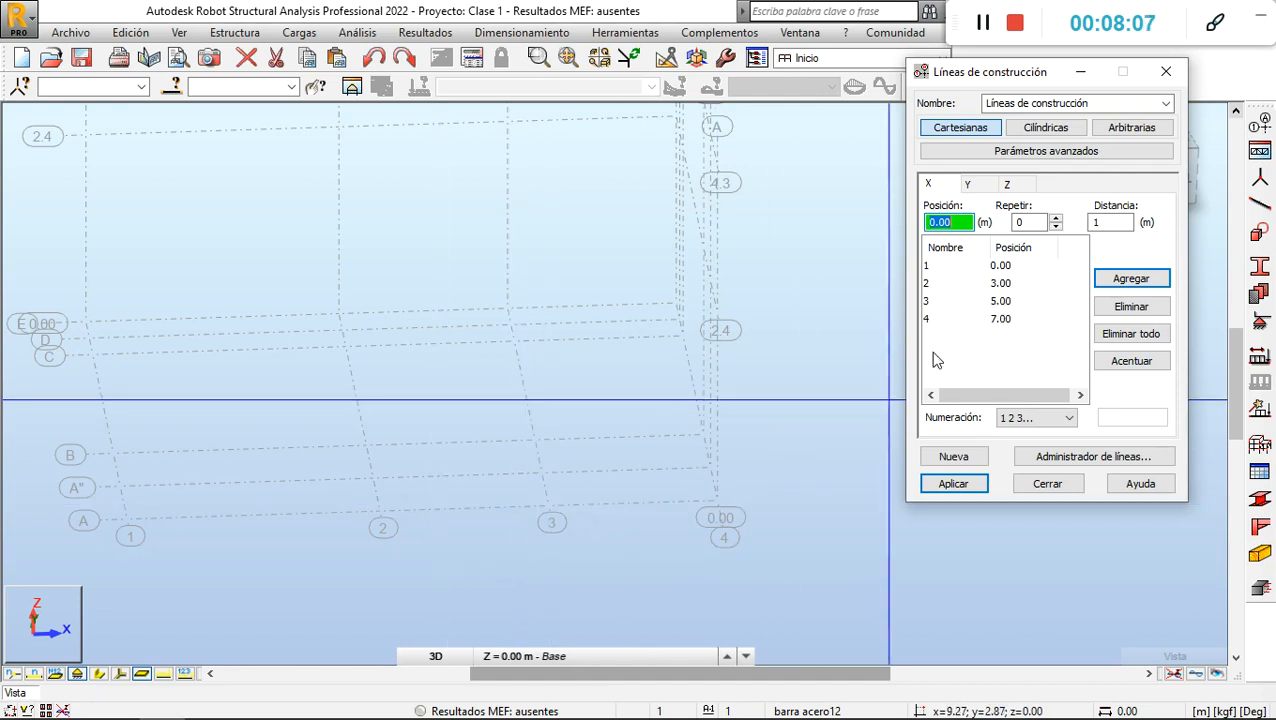
left_click(930, 302)
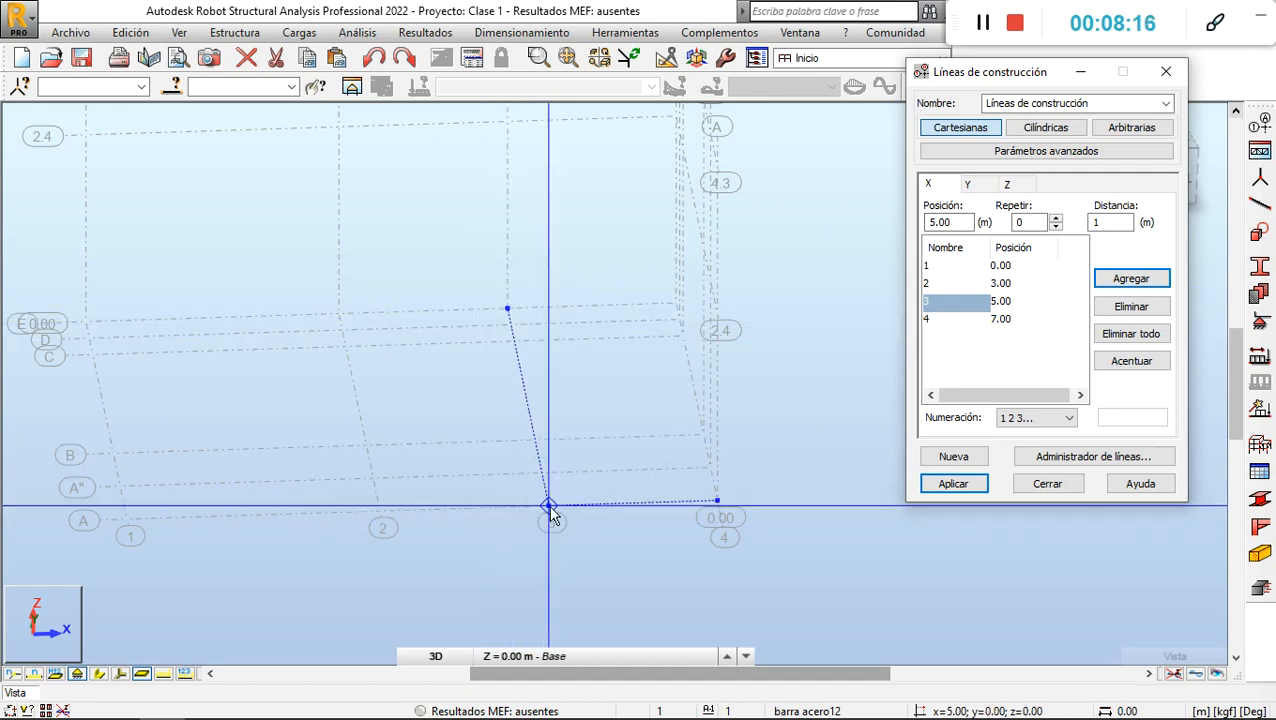
left_click(1057, 217)
left_click(1108, 222)
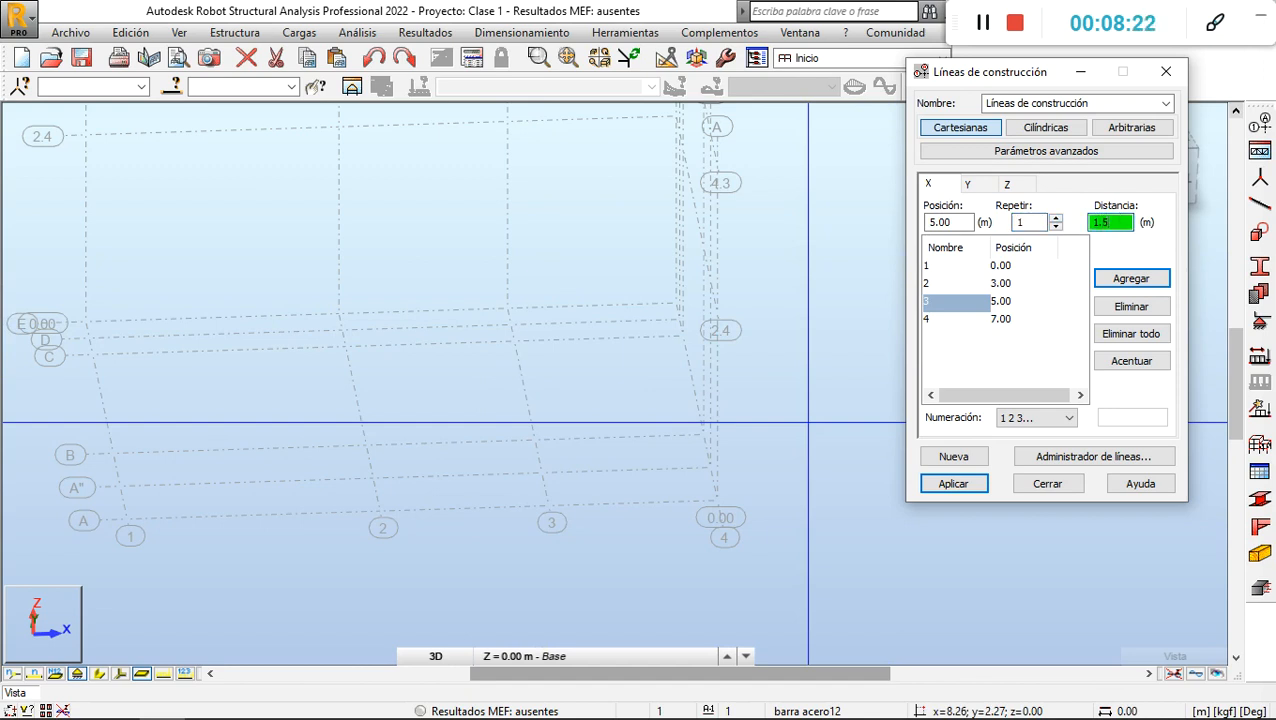
key("Return")
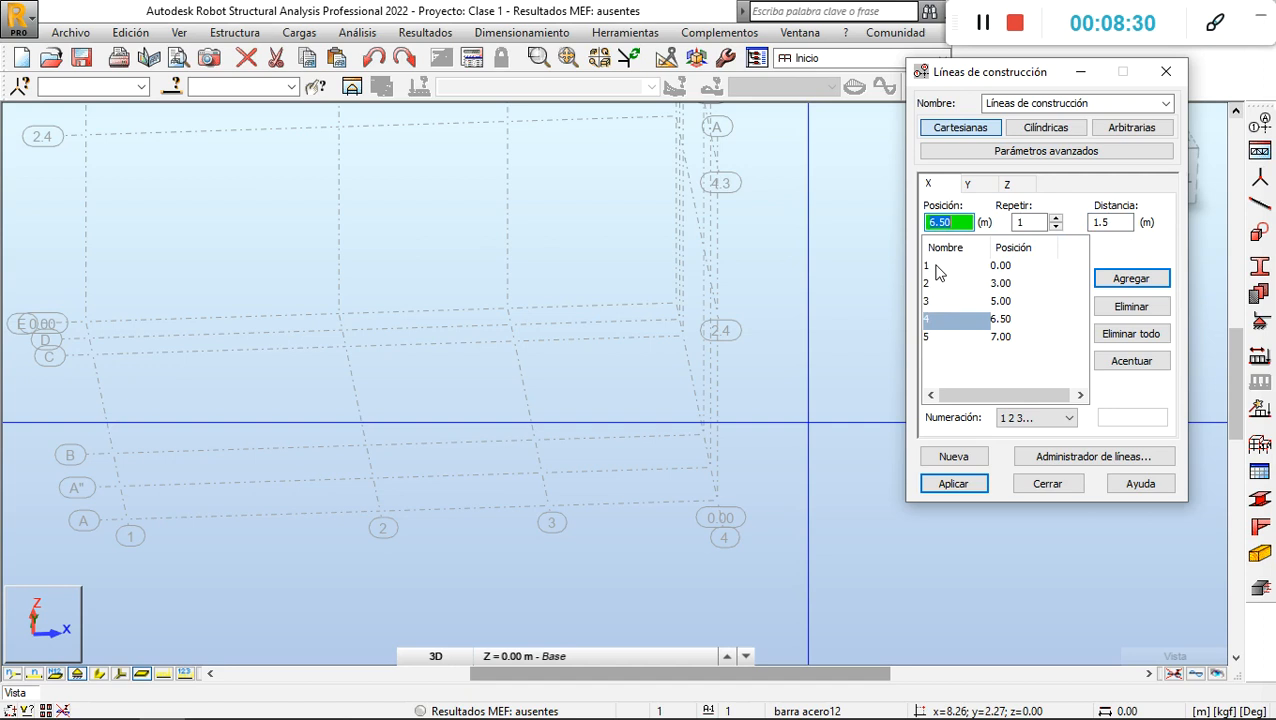
Rename only the X-axis construction line at 6.50 m as 3".
left_click(931, 321)
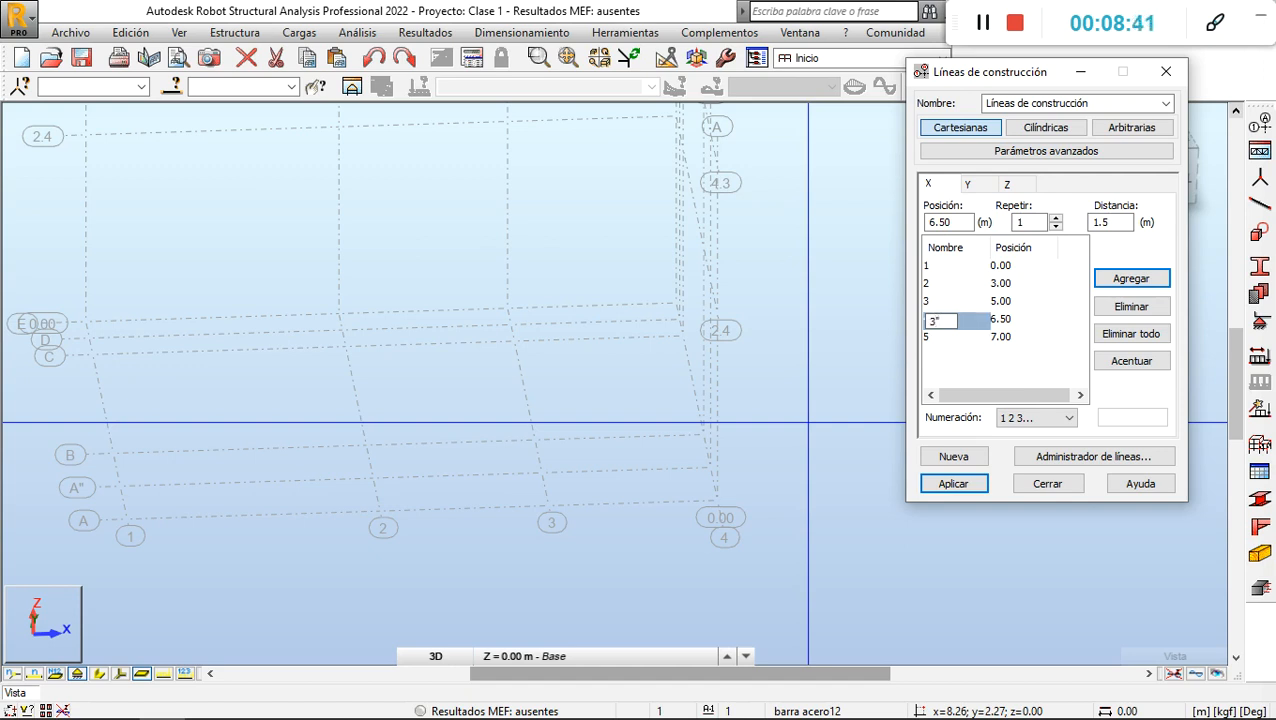
key("Return")
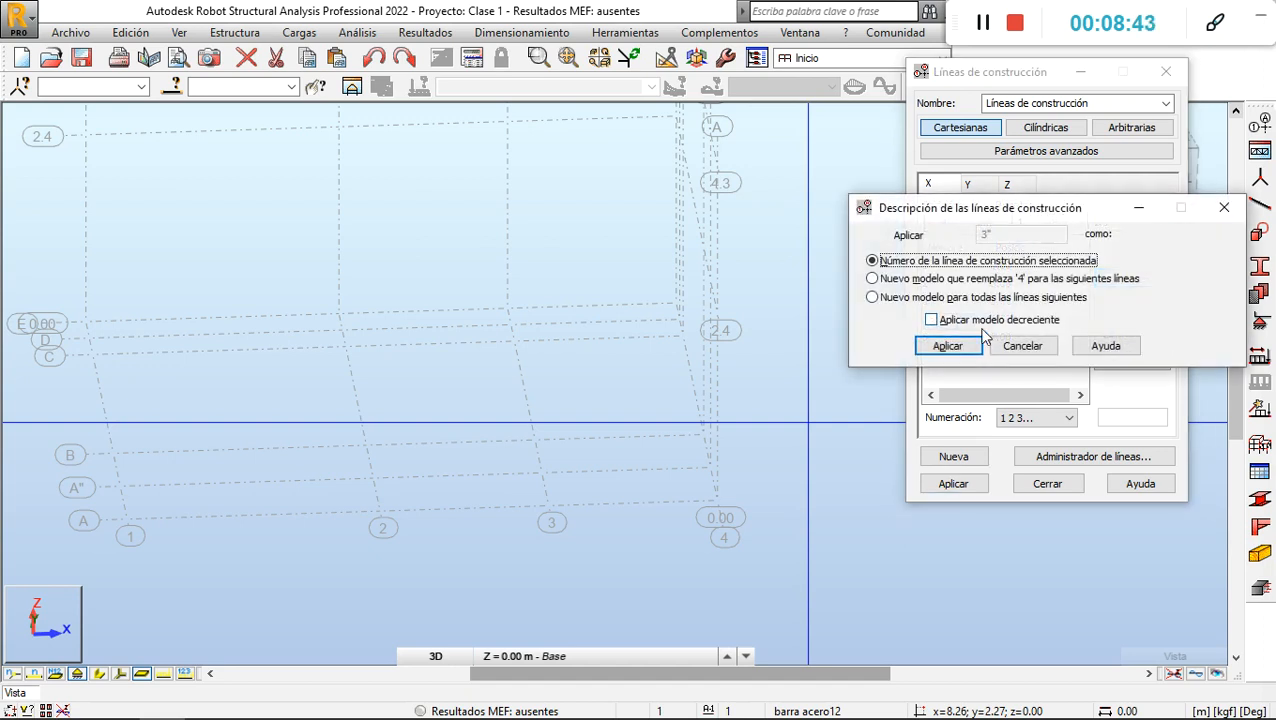
left_click(905, 344)
Rename only the X-axis line at 7.00 m as 4 and apply the updated grid to the model.
left_click(938, 338)
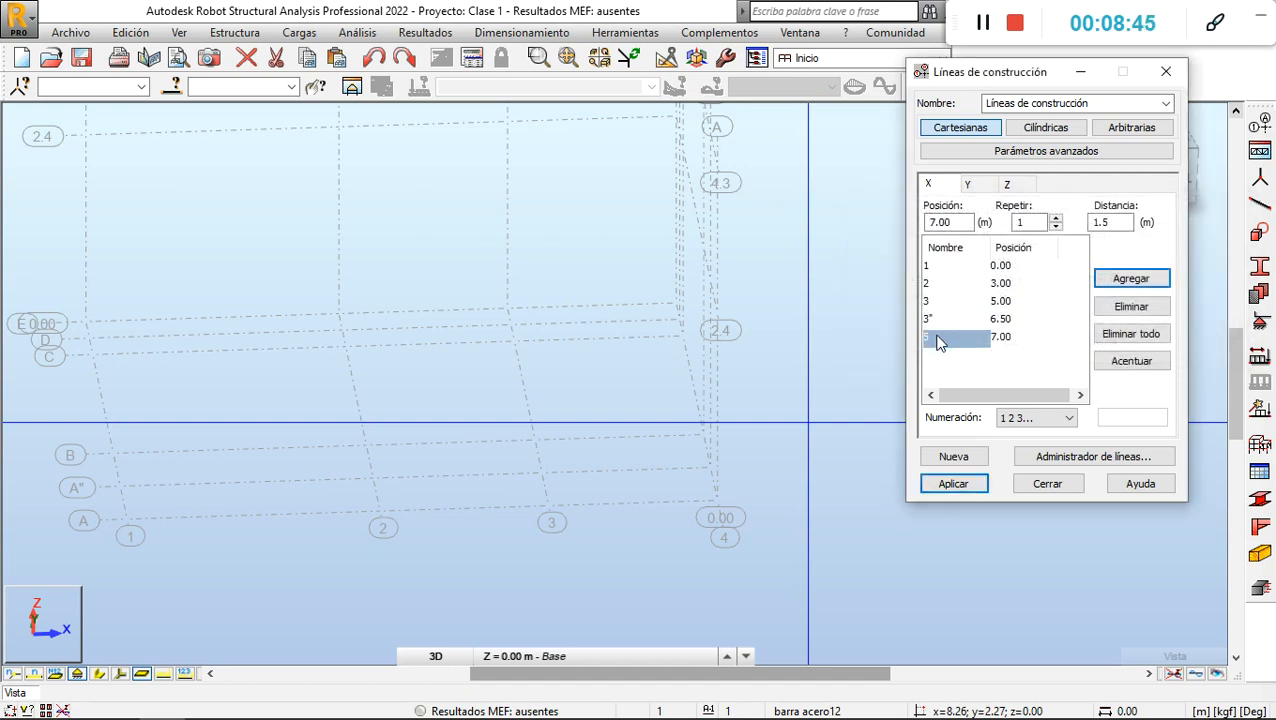
left_click(935, 340)
type("4")
key("Return")
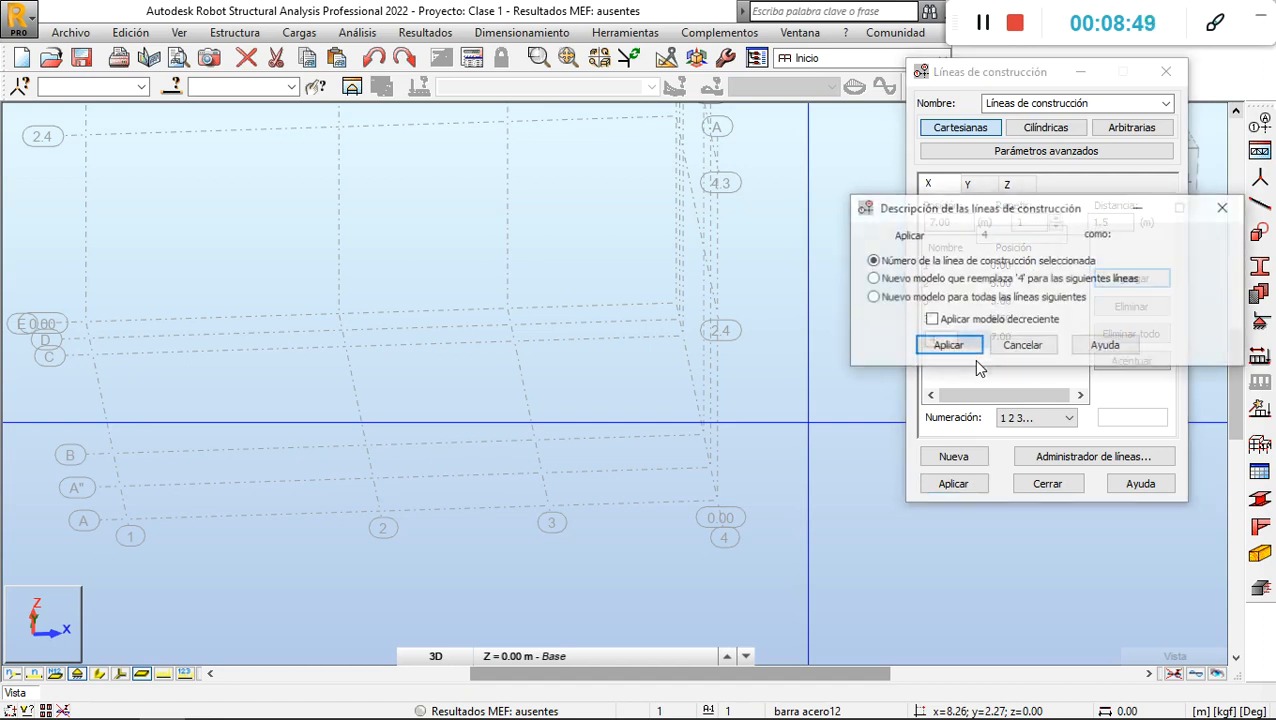
left_click(966, 353)
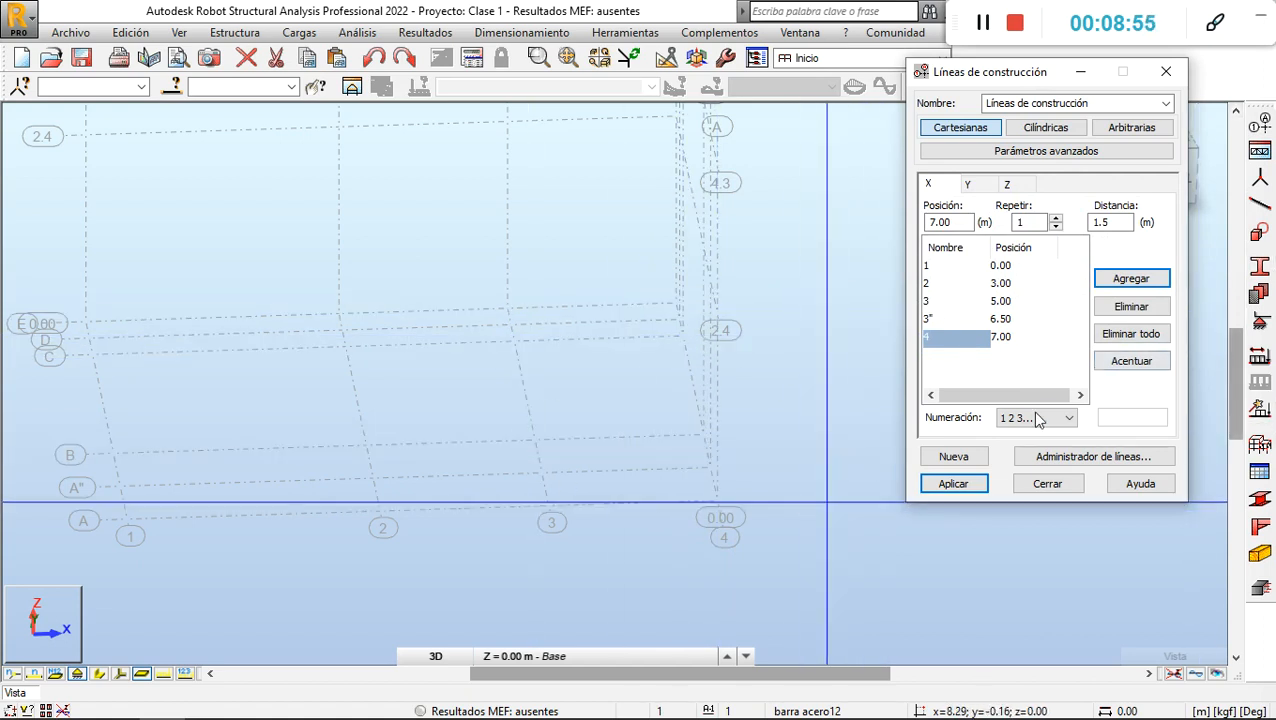
left_click(953, 485)
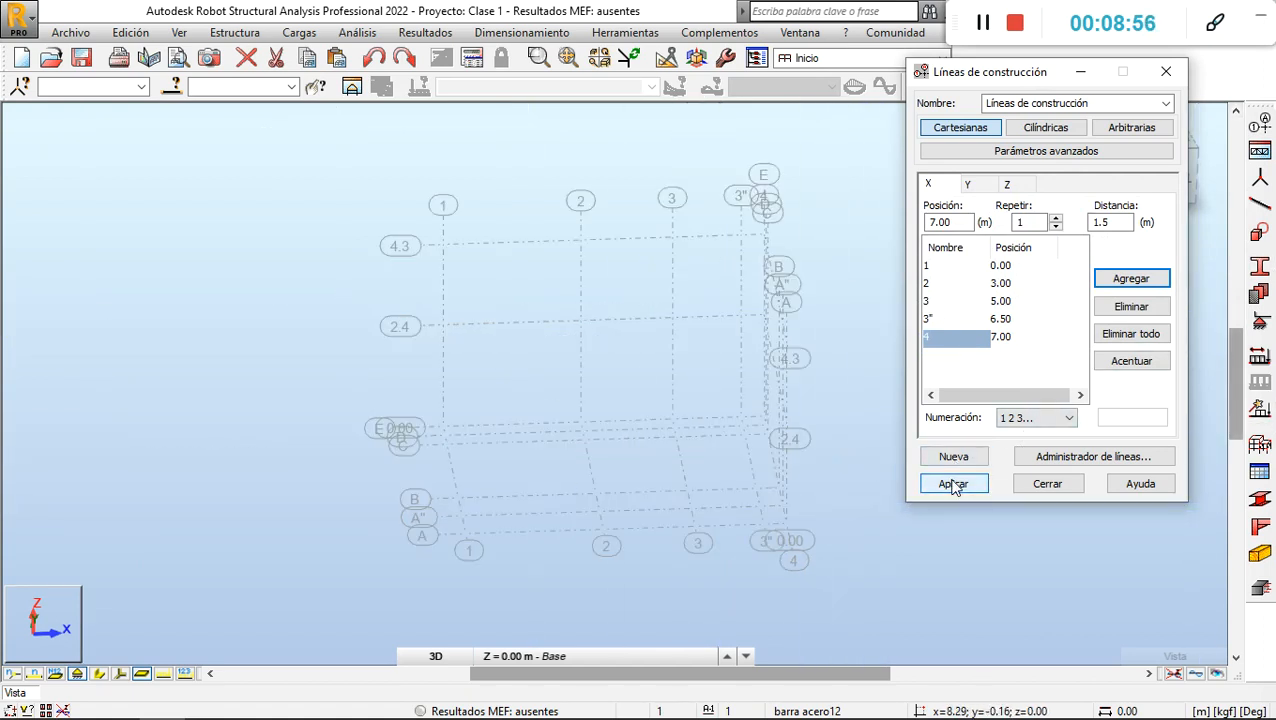
Dimension the spacing between grid lines 3 and 3" along line A at the base, placing the dimension on line A".
scroll(763, 535, "up", 5)
scroll(775, 441, "down", 1)
middle_click_drag(827, 222, 799, 184)
left_click(625, 32)
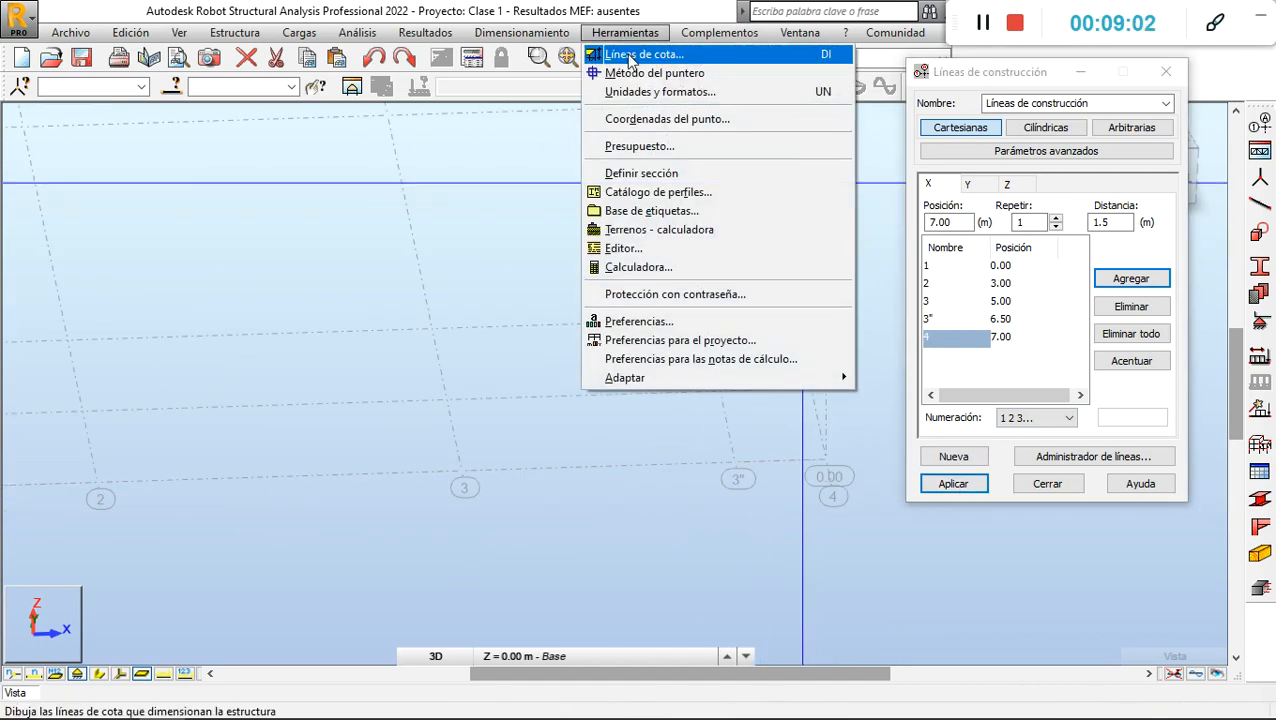
left_click(636, 48)
left_click(458, 471)
left_click(731, 461)
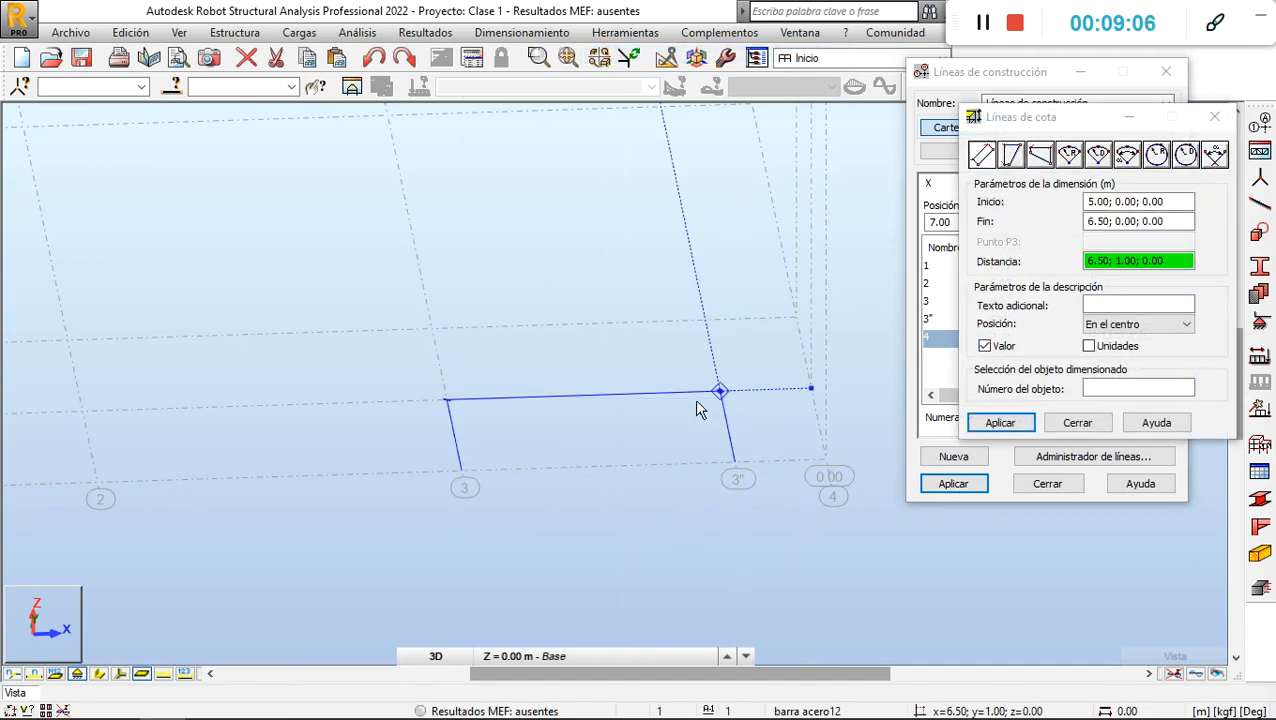
left_click(694, 395)
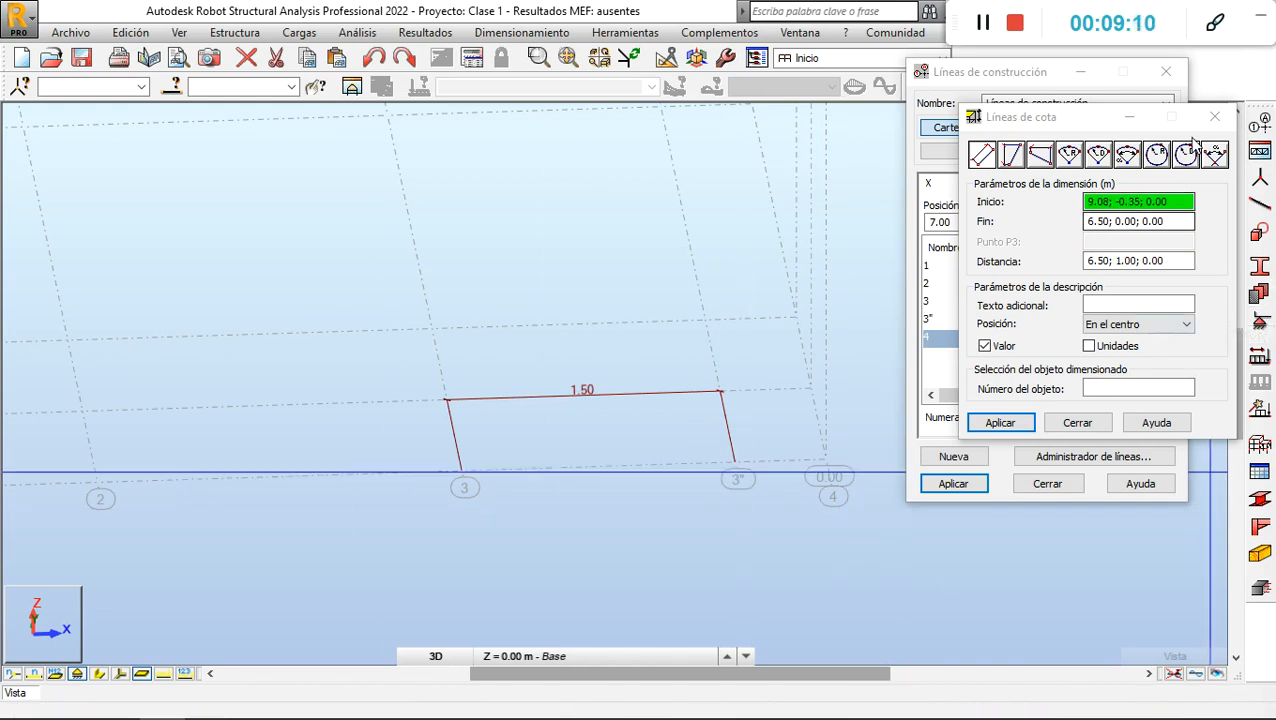
Close the dimension lines dialog and delete the dimension between grid lines 3 and 3".
left_click(1214, 117)
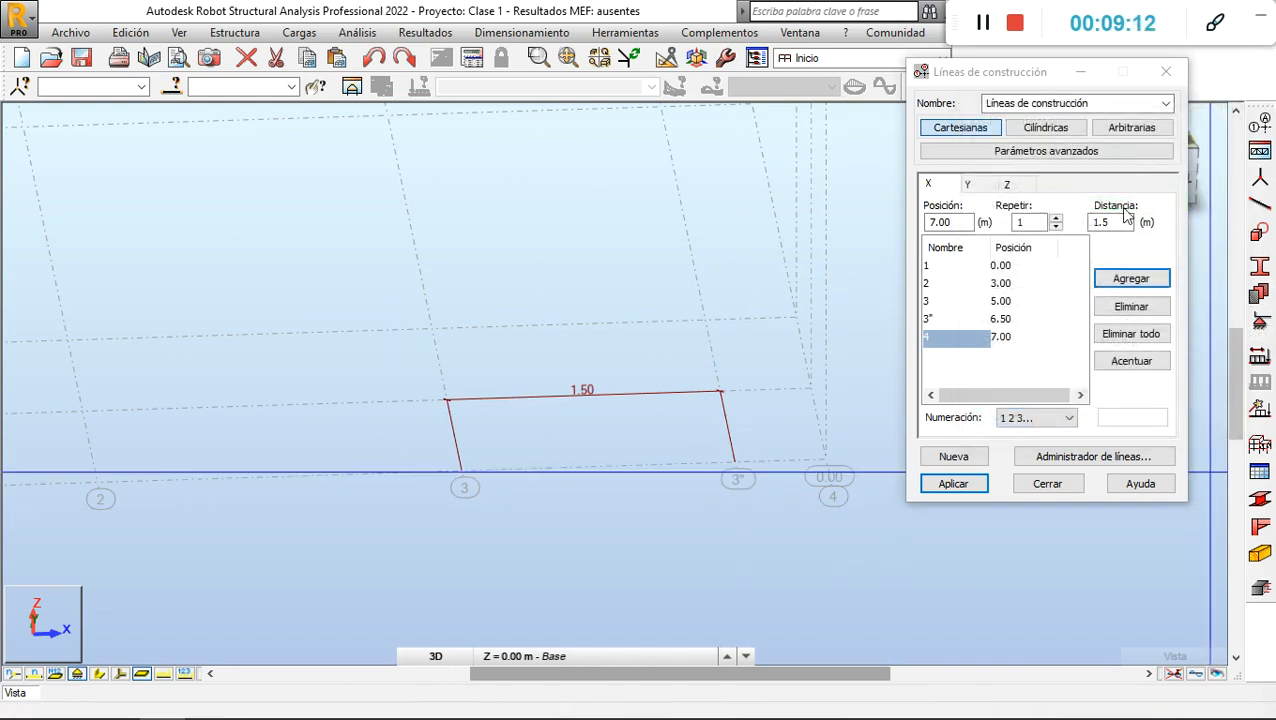
left_click_drag(661, 345, 553, 429)
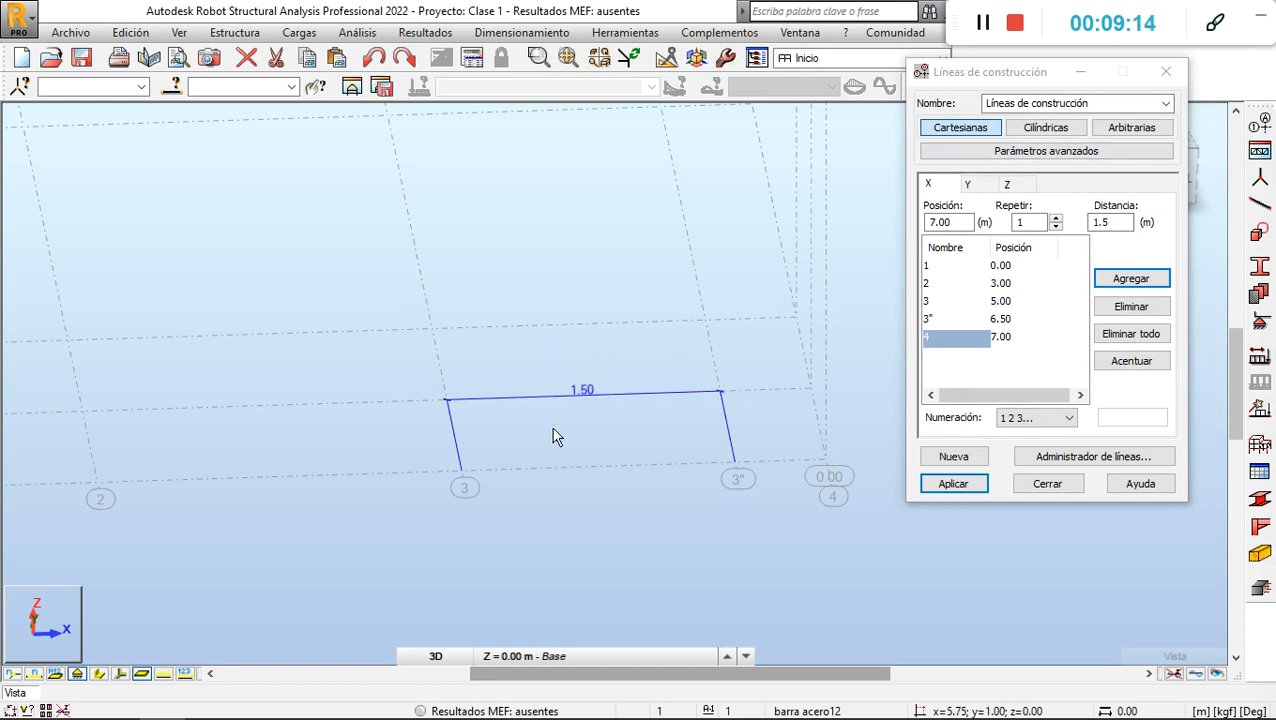
key("Delete")
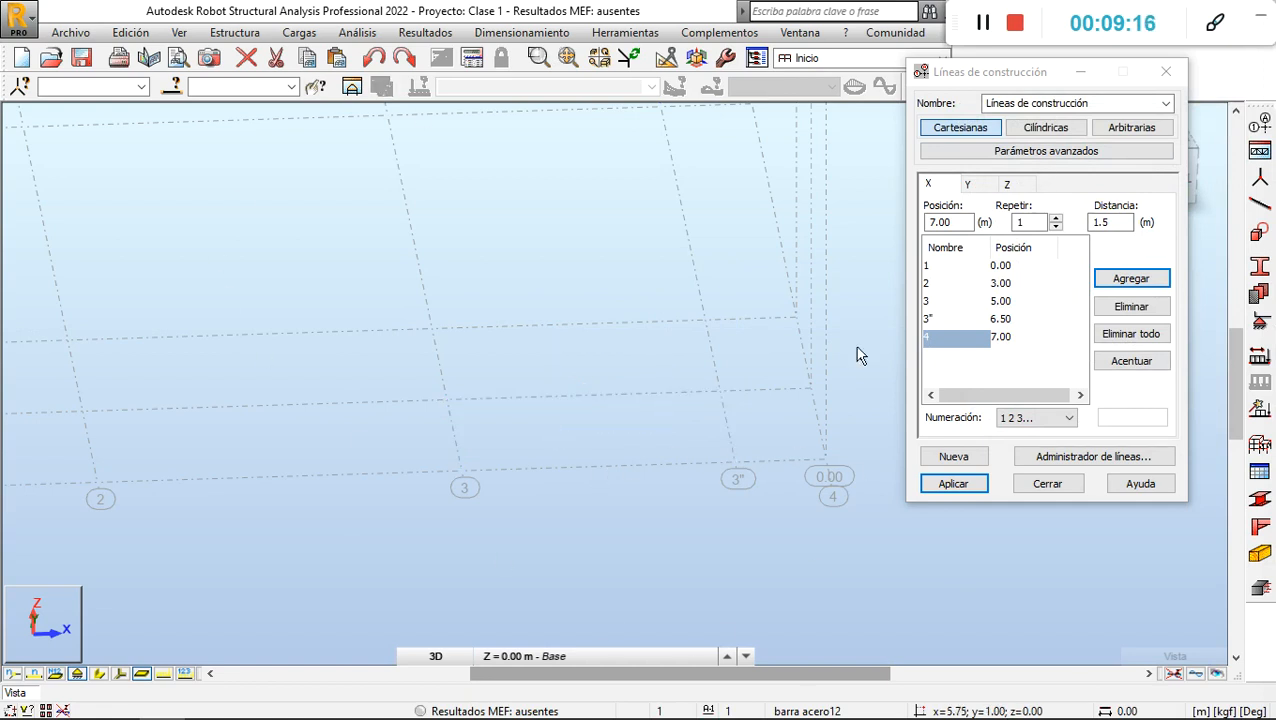
Add a dimension from 5.00; 0.00; 0.00 to 6.50; 0.00; 0.00 between grid lines 3 and 3", offset to line A".
left_click(645, 42)
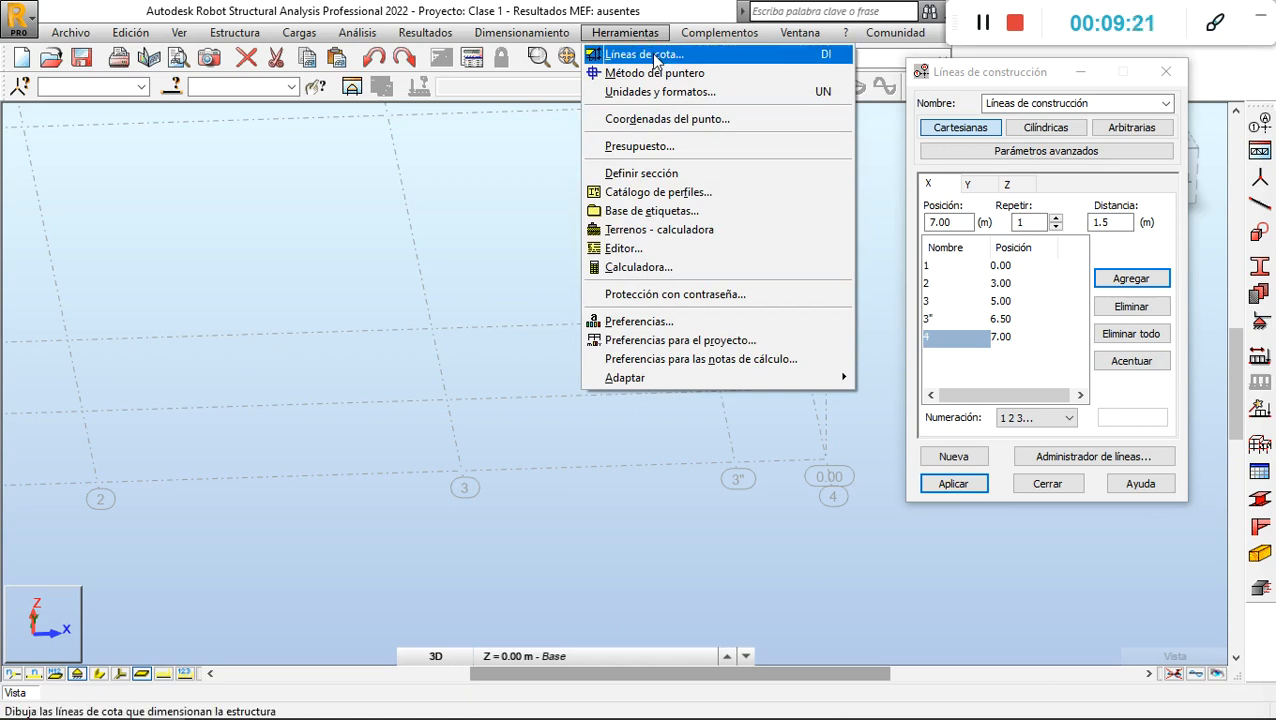
left_click(650, 54)
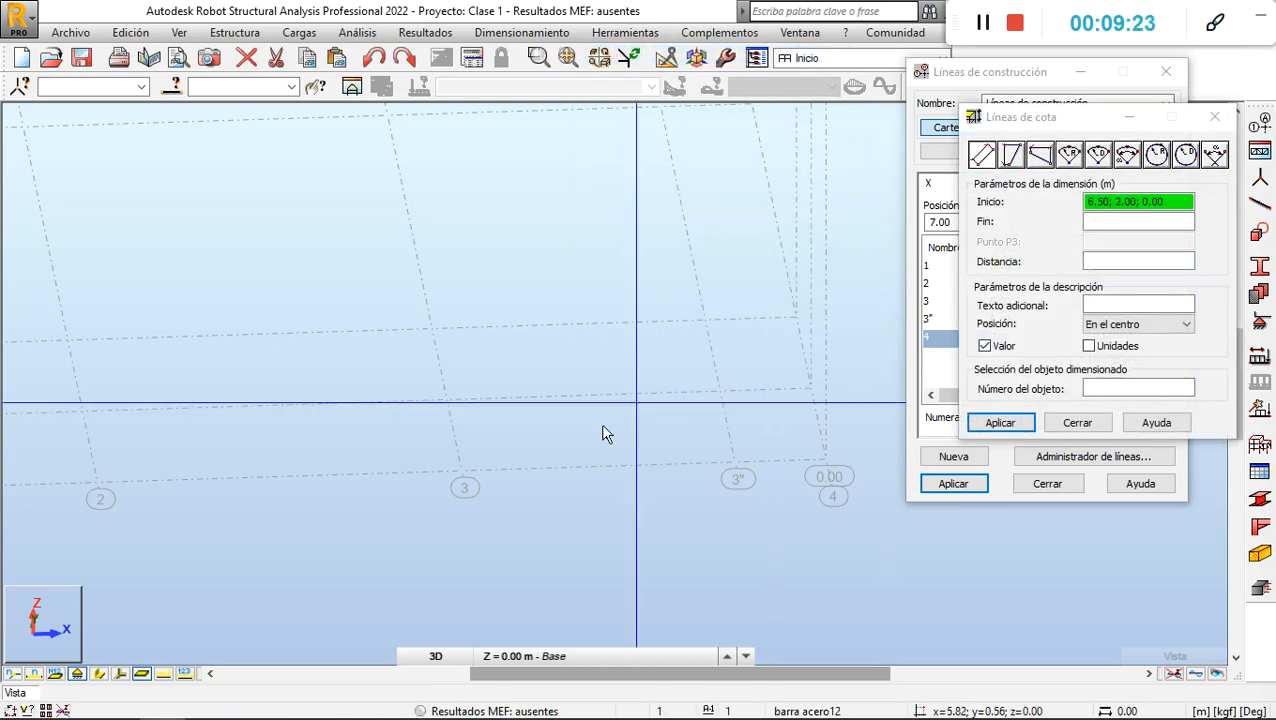
left_click(462, 472)
left_click(734, 460)
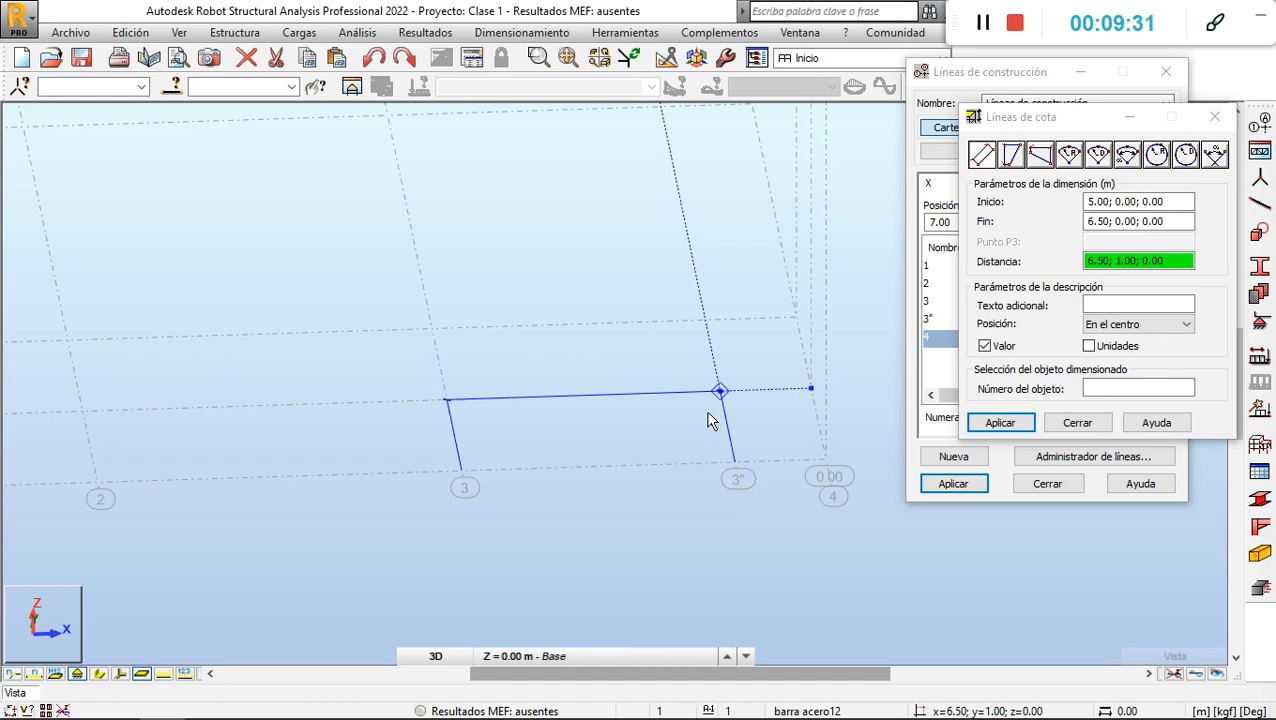
left_click(707, 420)
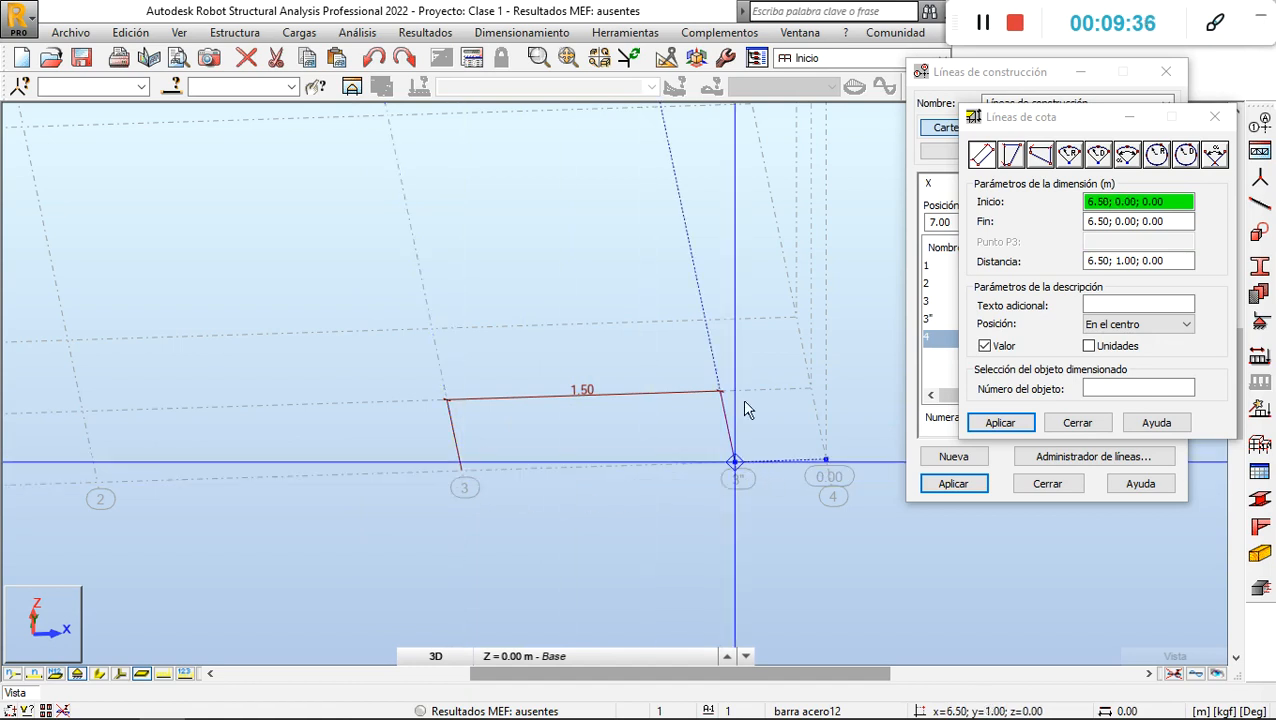
Dimension the spacing between grid lines 3" and 4 along line A, with the dimension placed on line A".
left_click(622, 37)
left_click(638, 54)
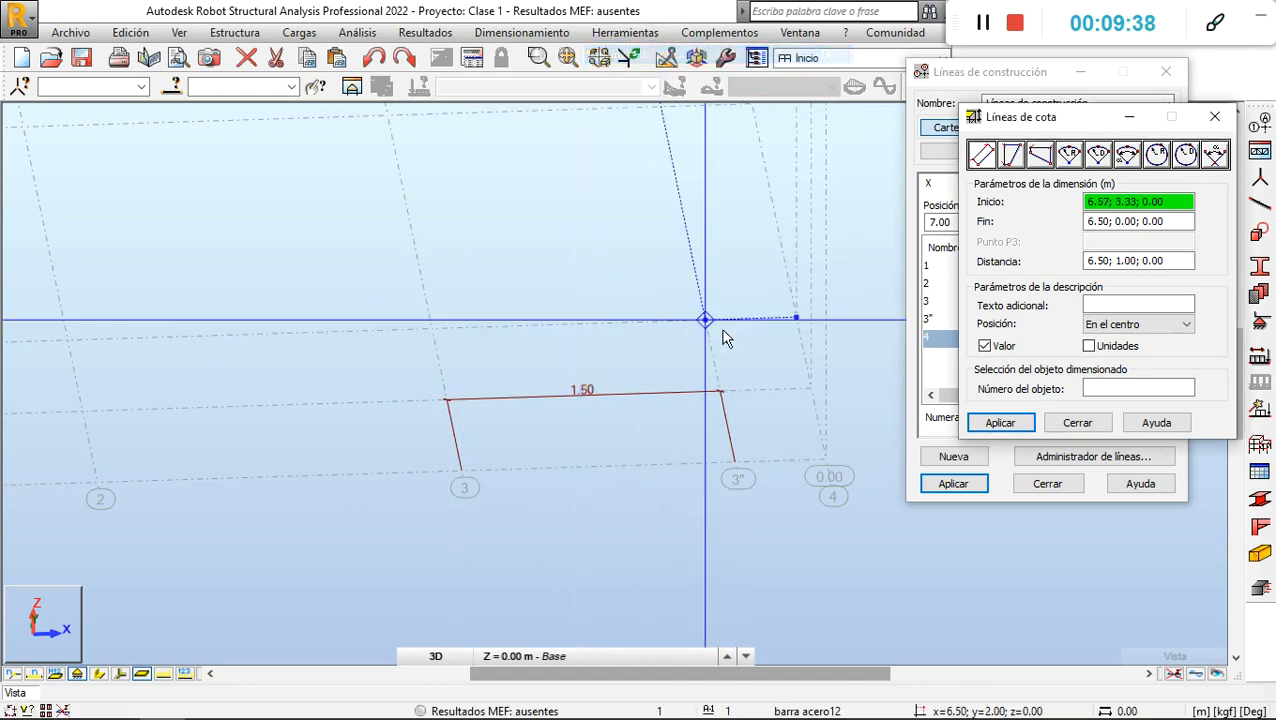
left_click(735, 461)
left_click(825, 461)
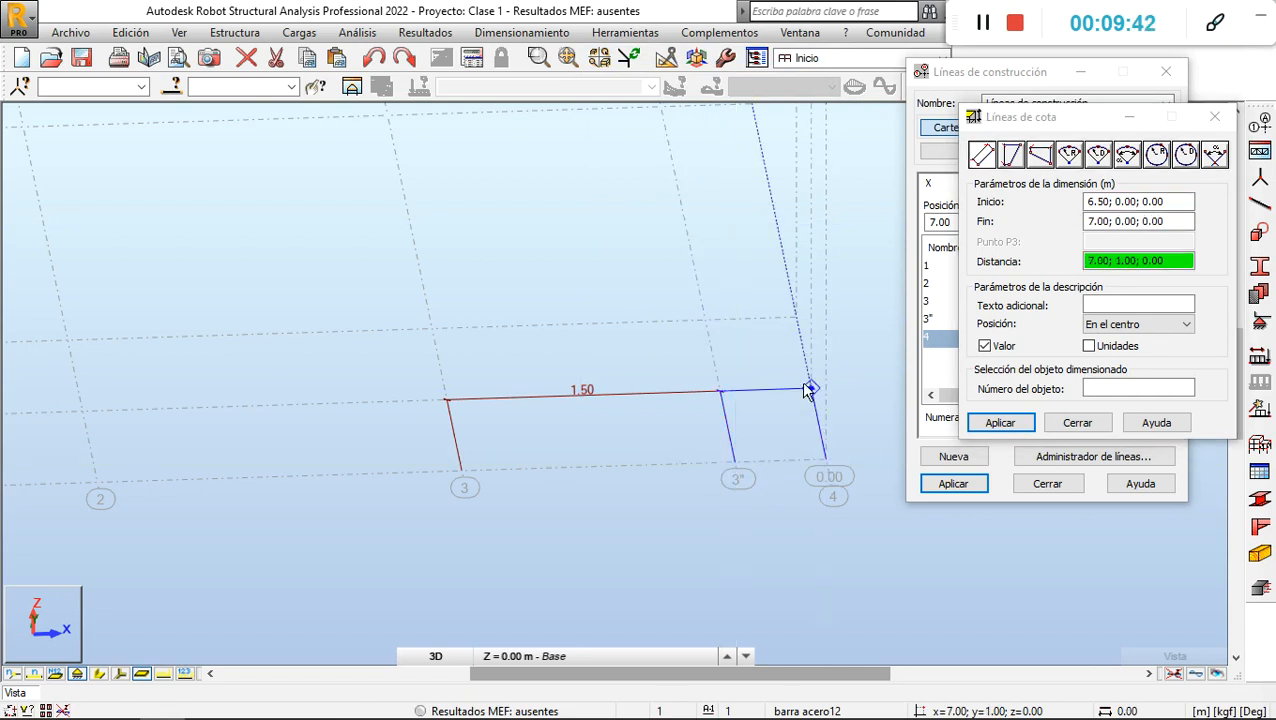
left_click(812, 390)
Dimension the spacing between grid lines 3 and 3" along line C, placing the dimension on line D.
middle_click_drag(612, 421, 826, 413)
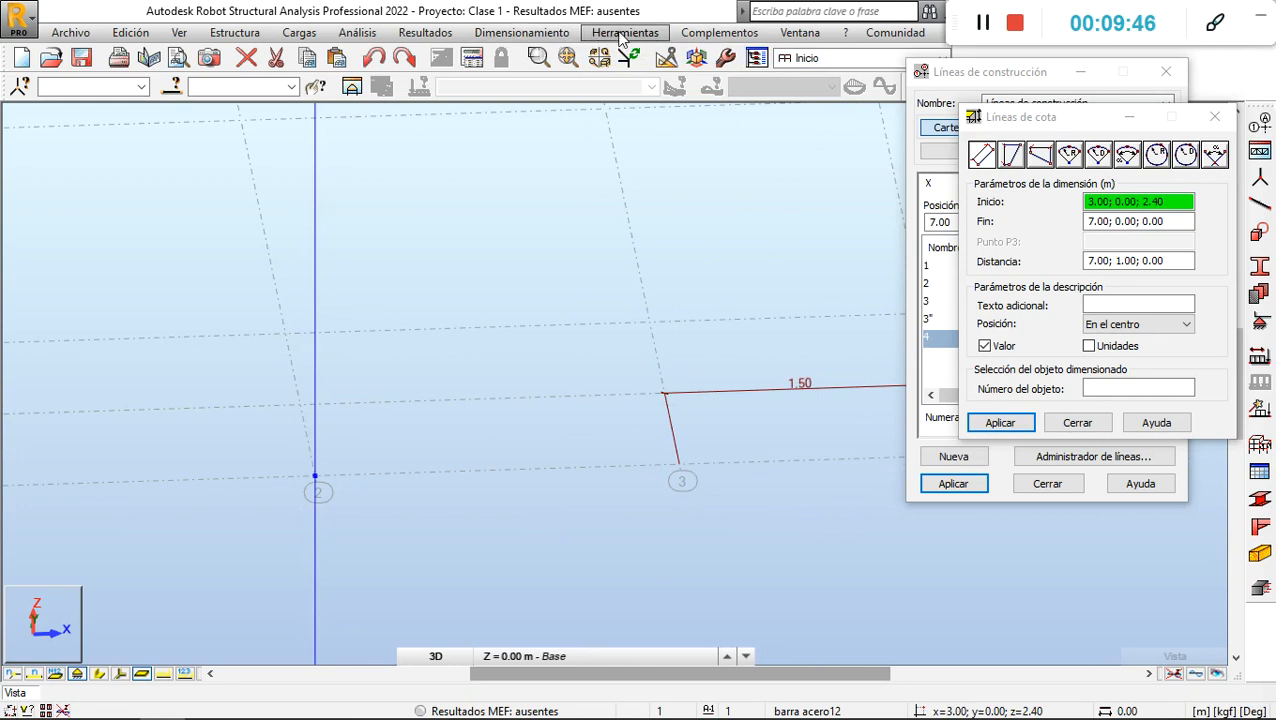
left_click(622, 34)
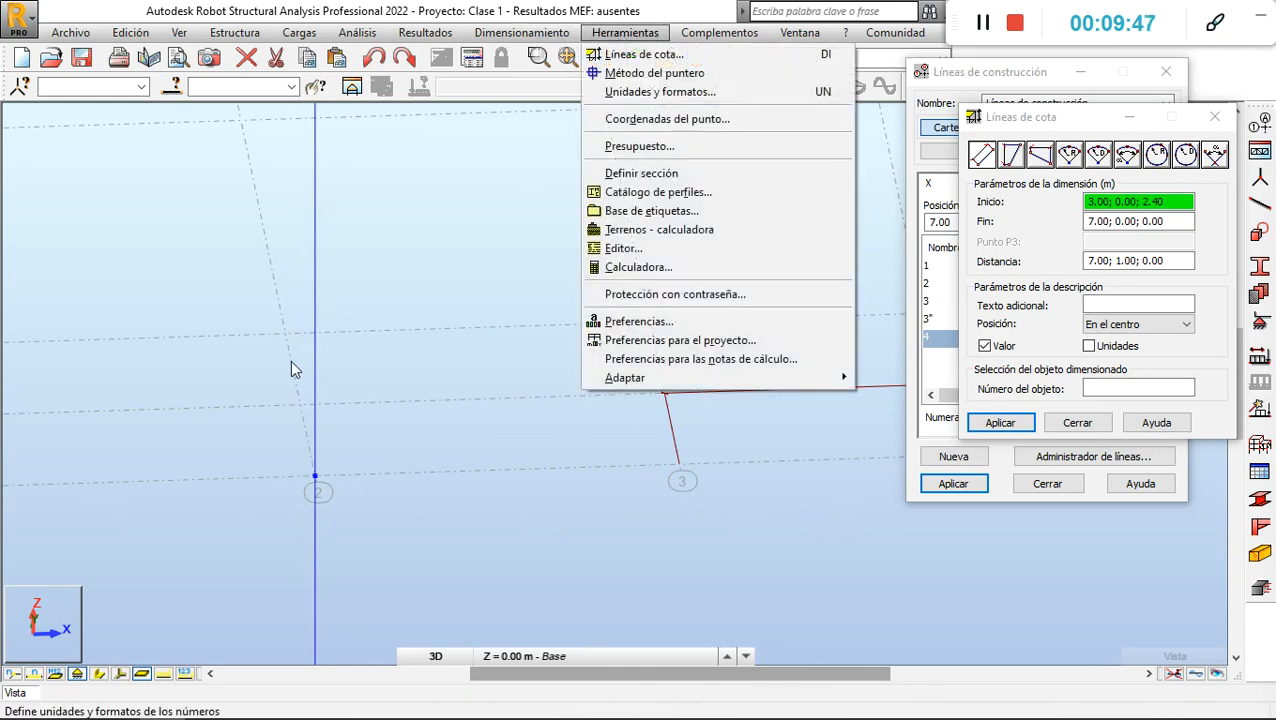
left_click(644, 54)
middle_click_drag(692, 320, 281, 409)
middle_click_drag(430, 284, 553, 436)
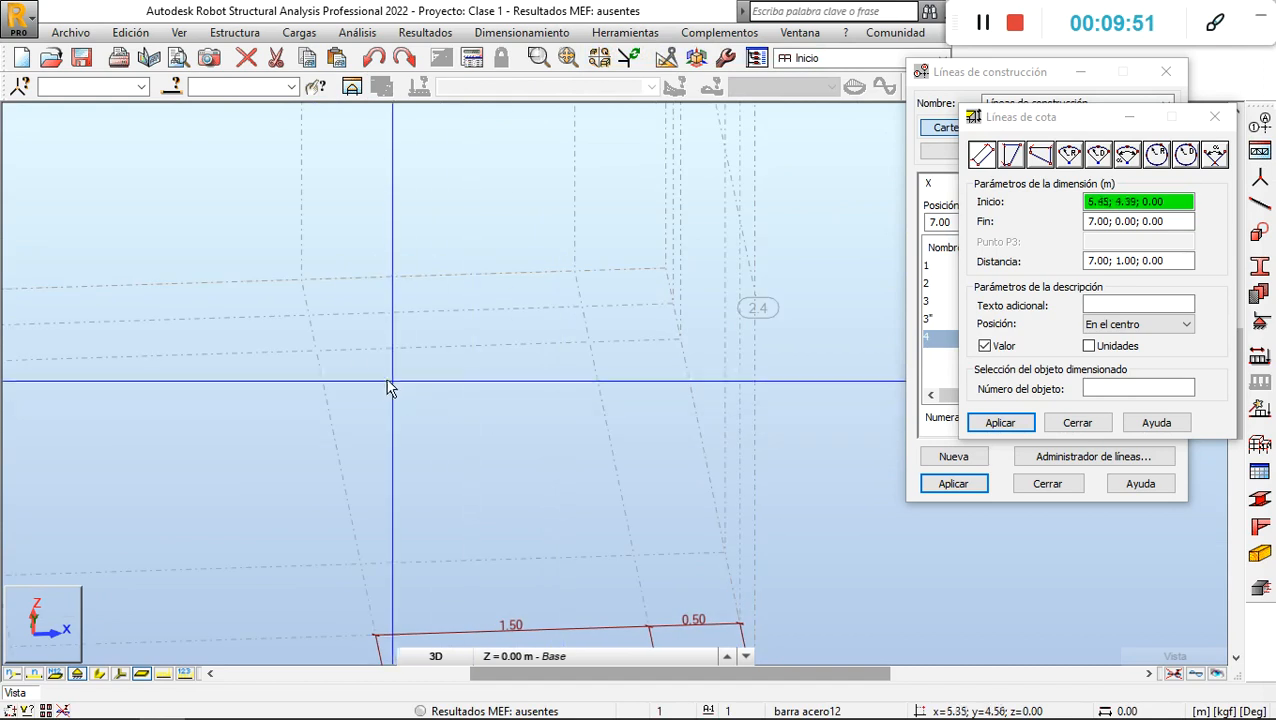
left_click(315, 352)
left_click(589, 341)
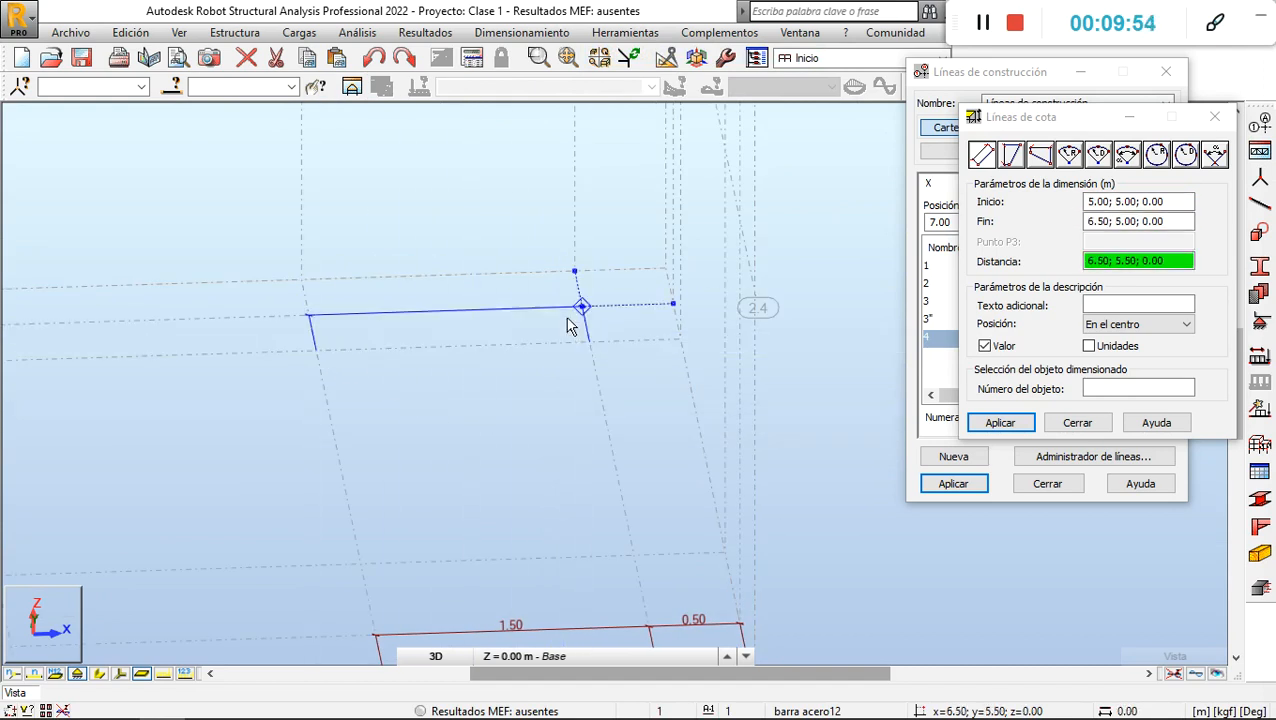
left_click(567, 326)
Dimension the spacing between grid lines D and C along line 2 at the base, offsetting the dimension to 3.00; 0.00; 2.40.
middle_click_drag(521, 416, 562, 447)
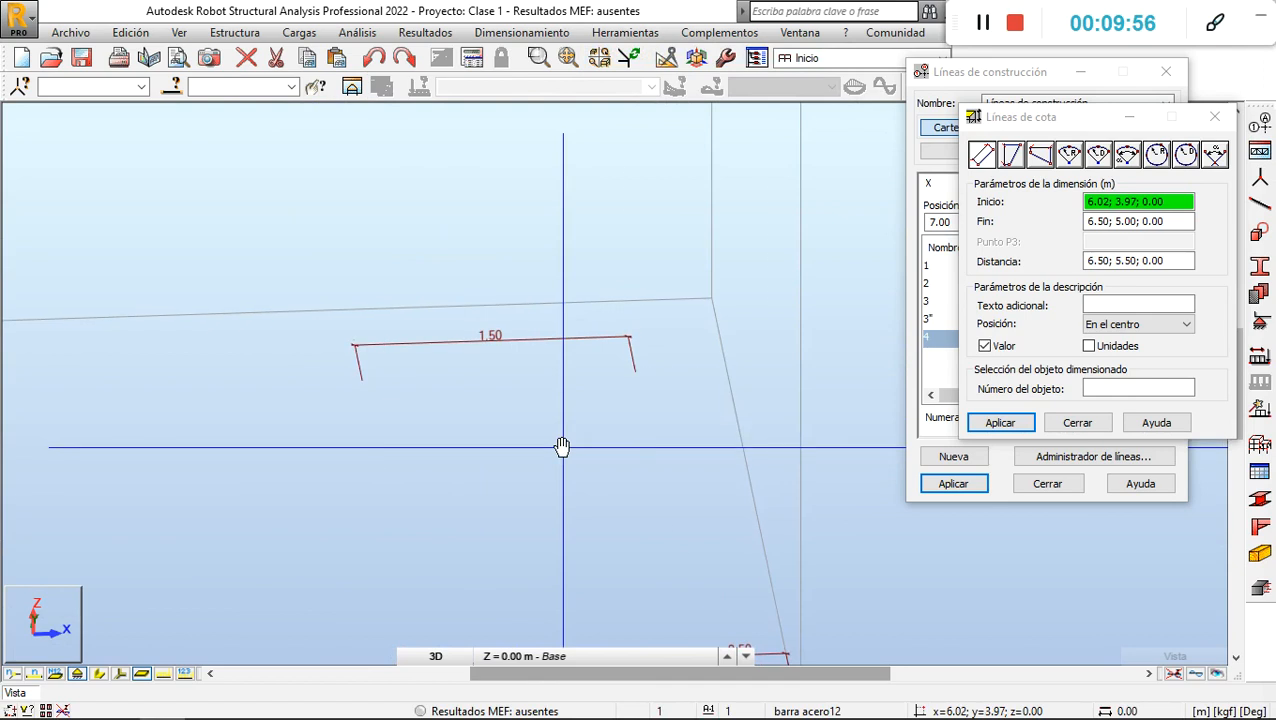
middle_click_drag(339, 379, 738, 365)
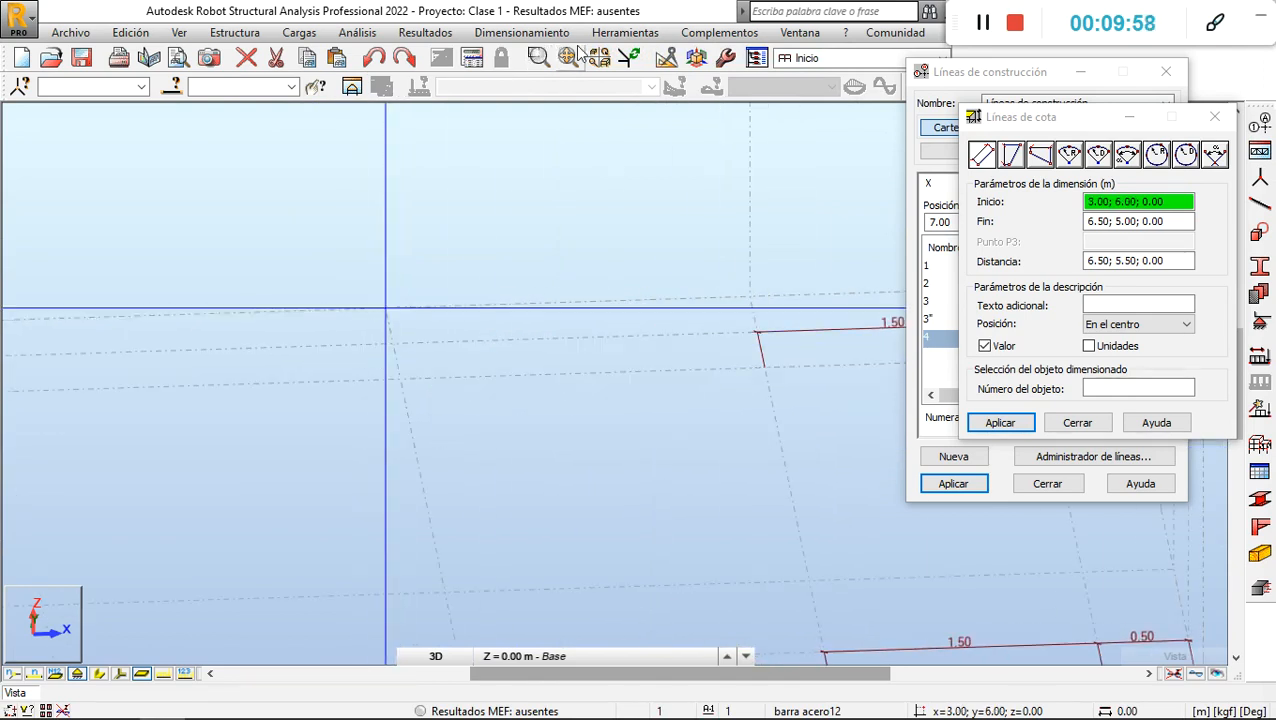
left_click(625, 32)
left_click(635, 48)
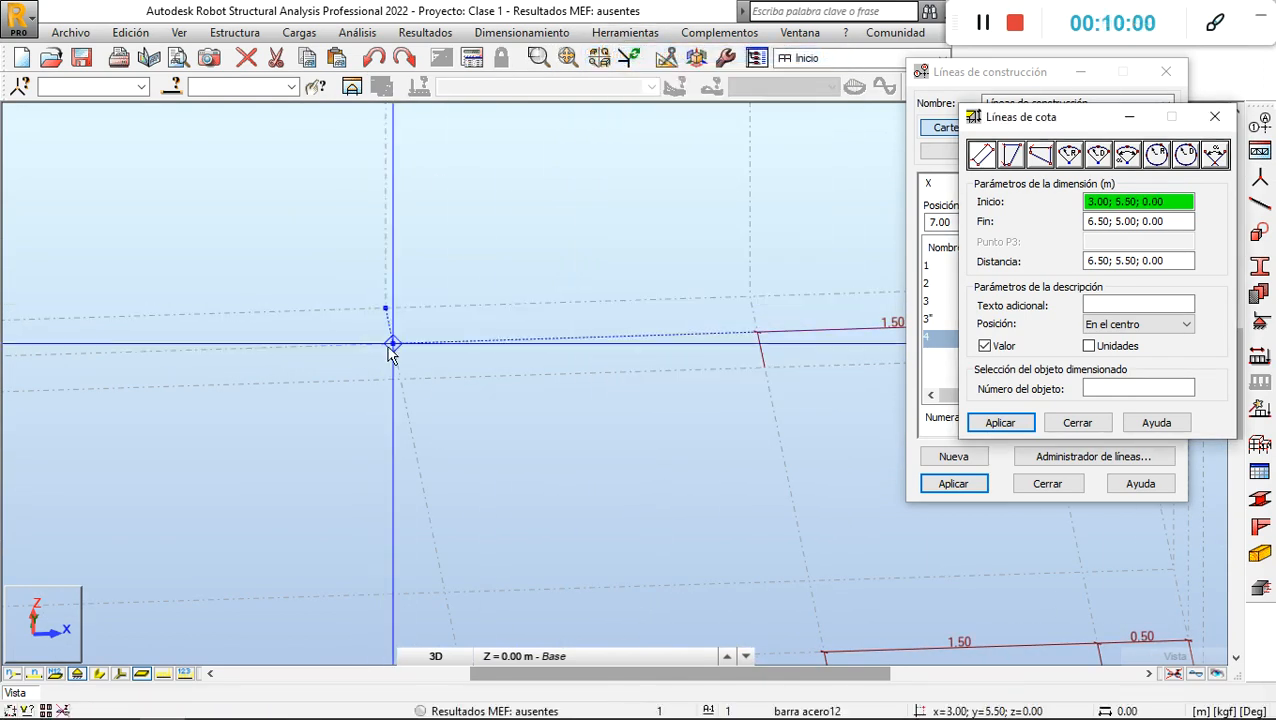
left_click(392, 344)
left_click(398, 377)
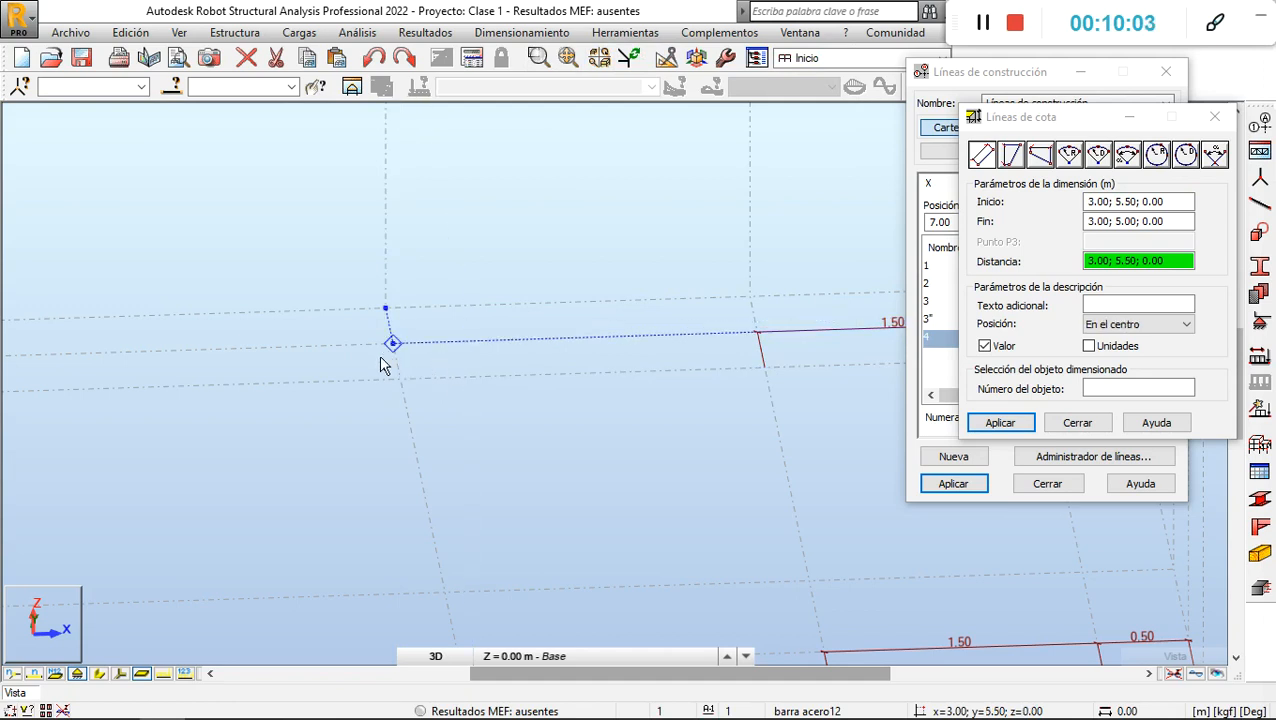
left_click(476, 374)
scroll(476, 370, "down", 3)
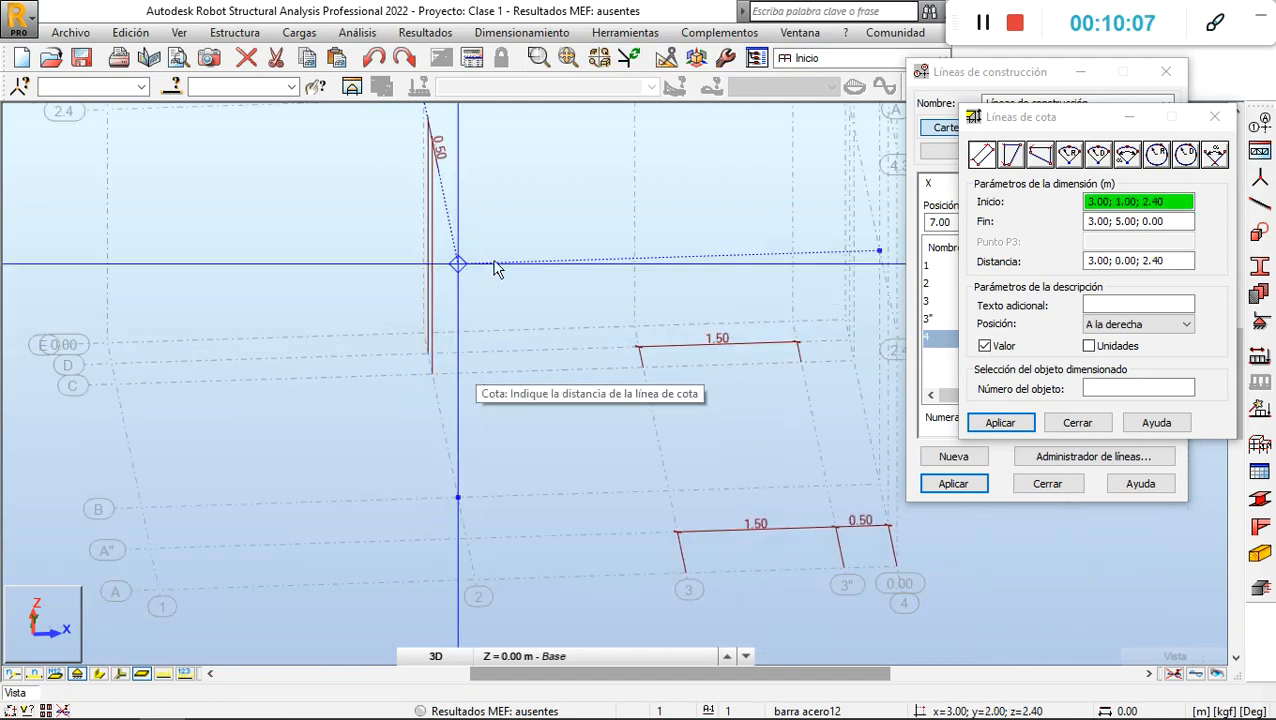
Add a dimension from 0.00; 1.00; 0.00 to 3.00; 2.00; 0.00, offset to 1.82; 1.94; 0.00.
middle_click_drag(288, 425, 311, 306)
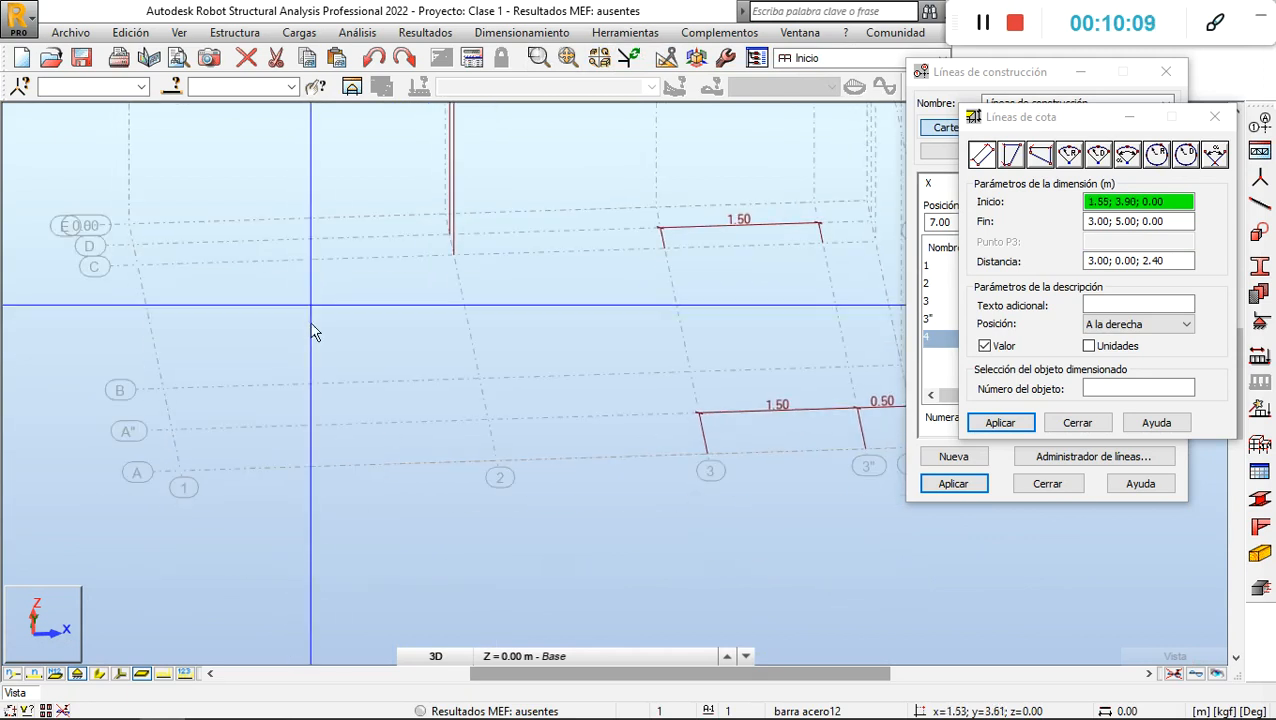
left_click(625, 34)
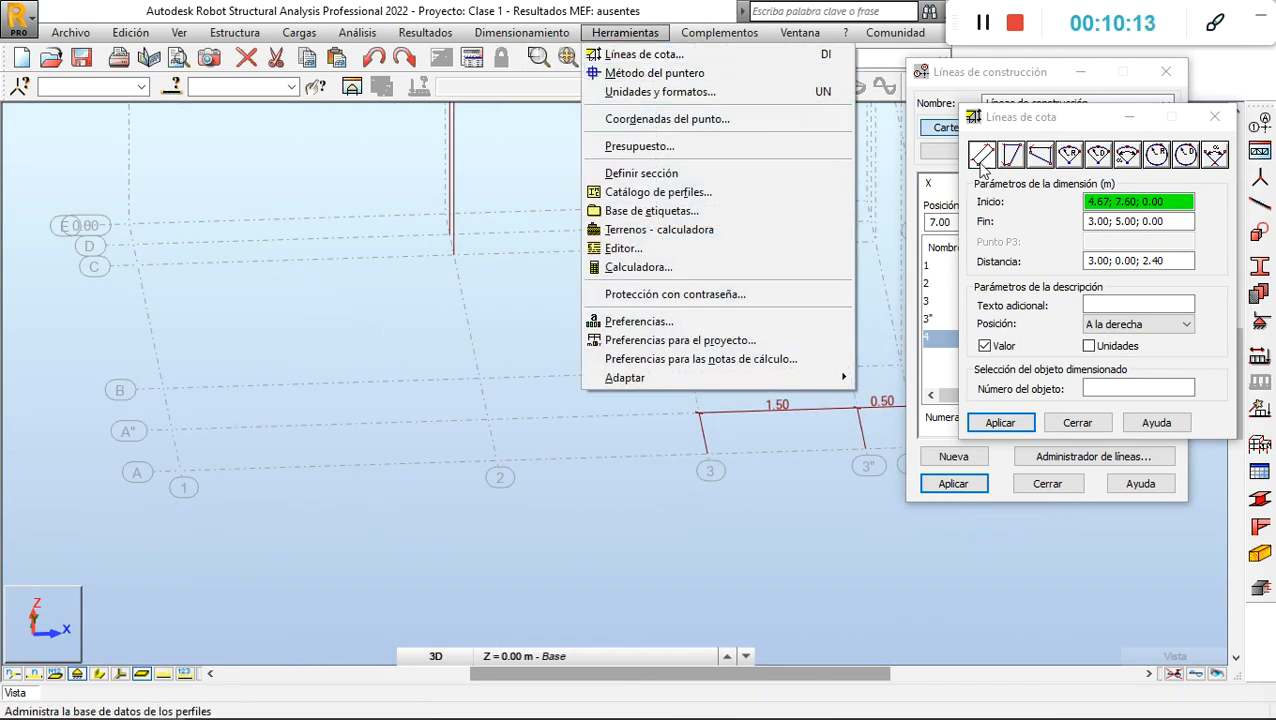
left_click(886, 204)
left_click(172, 430)
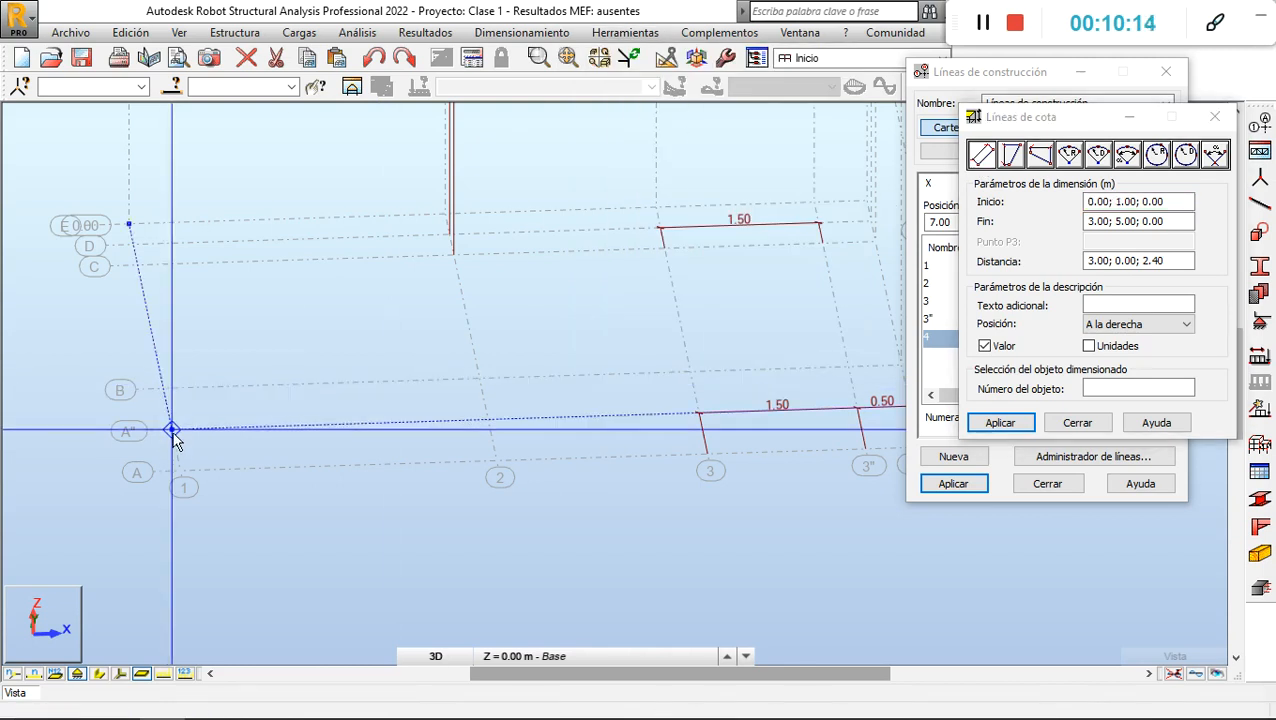
left_click(479, 381)
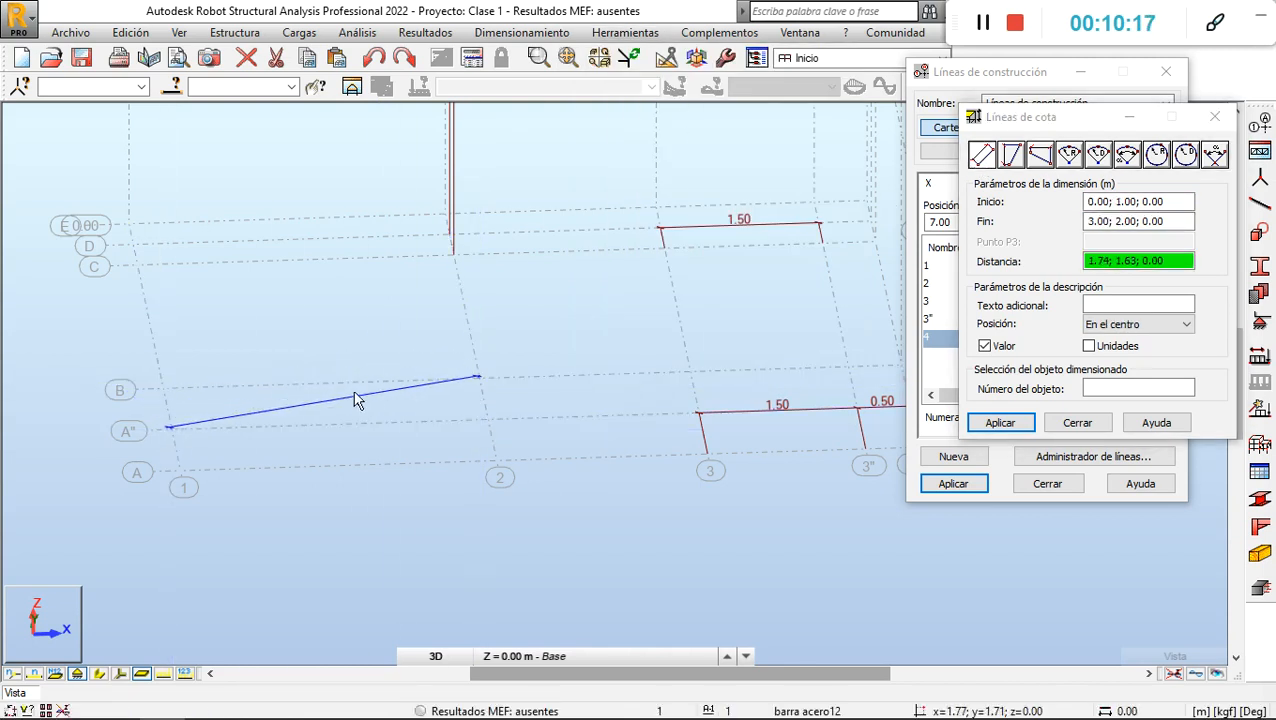
left_click(359, 392)
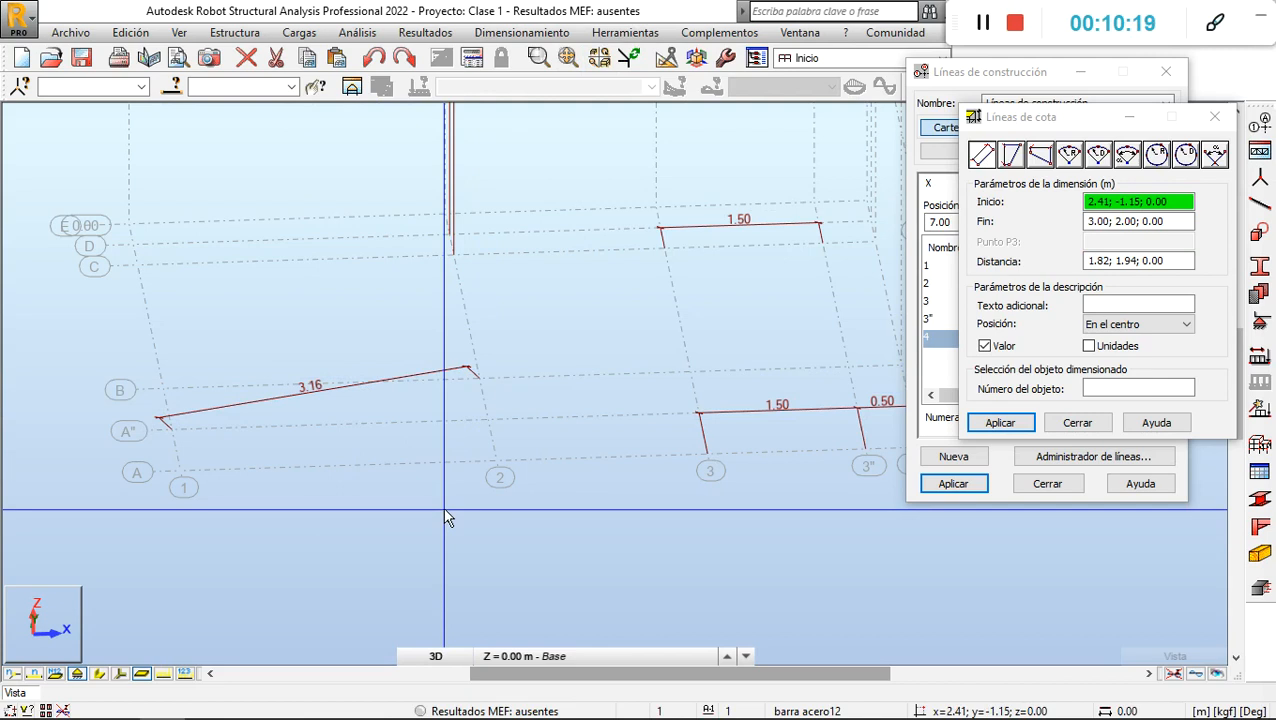
Close the dimension lines dialog and delete all the dimensions placed on the grid.
scroll(558, 428, "down", 2)
middle_click_drag(558, 428, 508, 500)
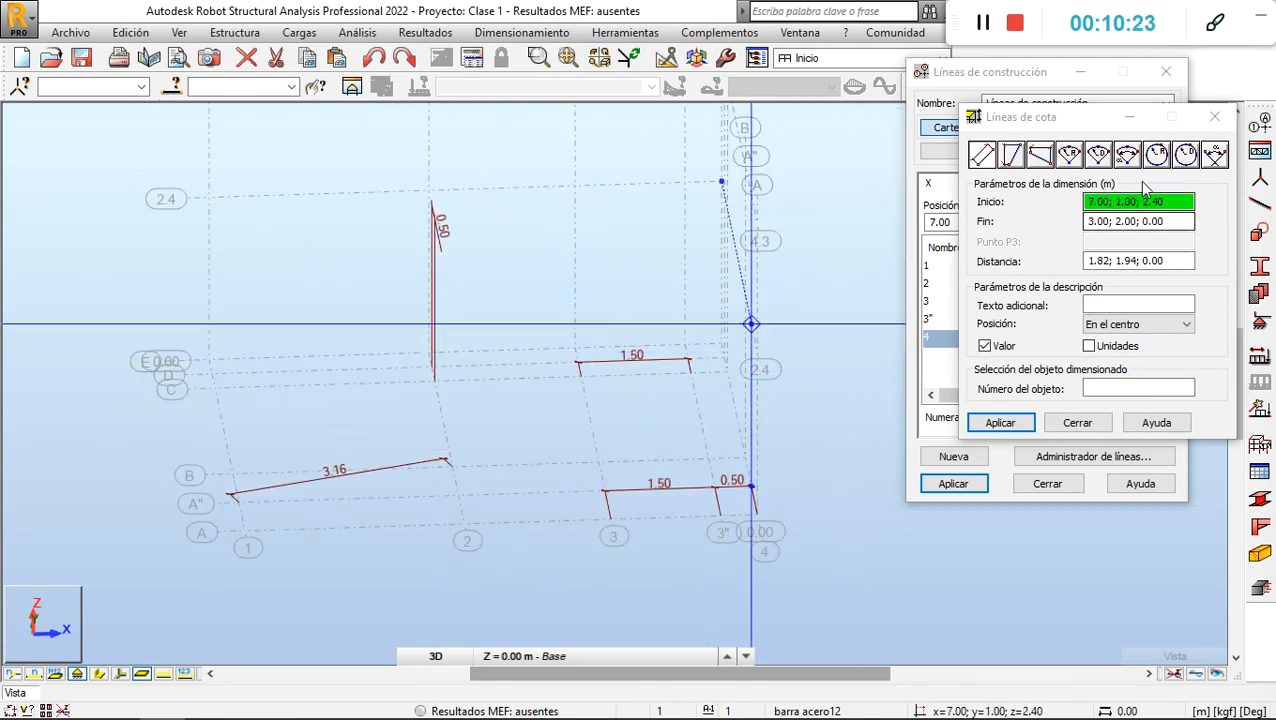
left_click(1214, 117)
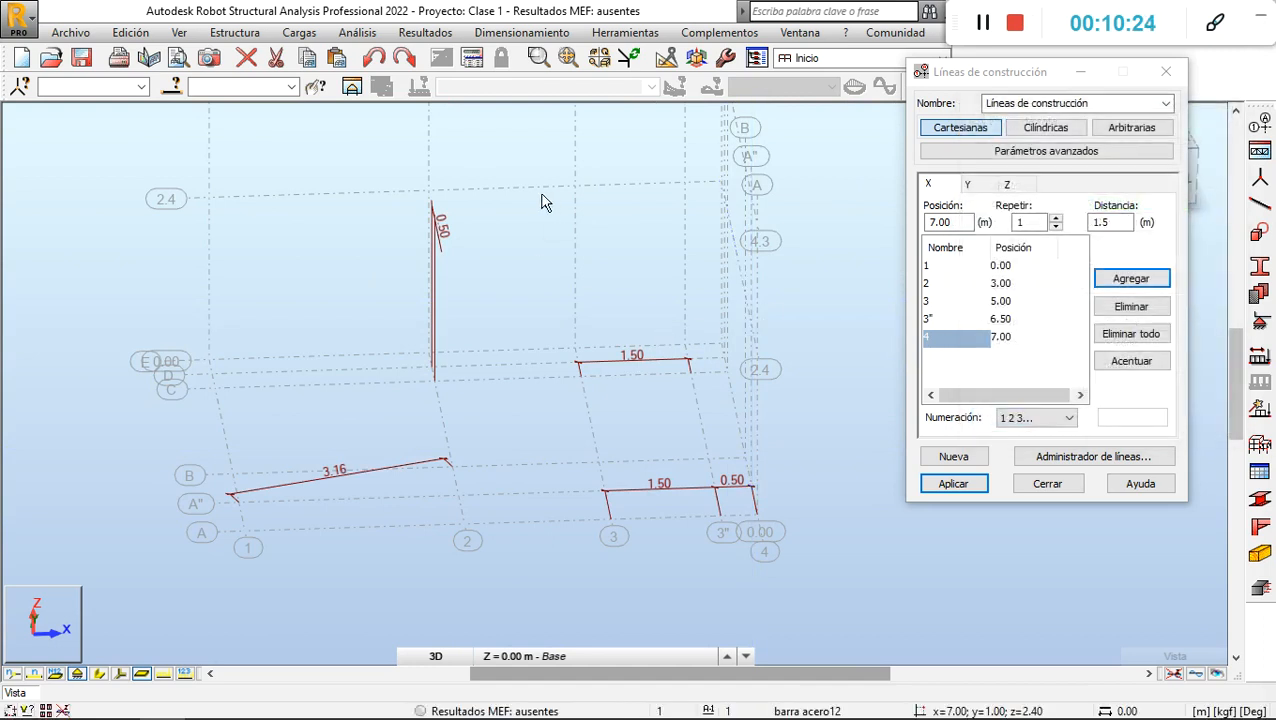
left_click(433, 276)
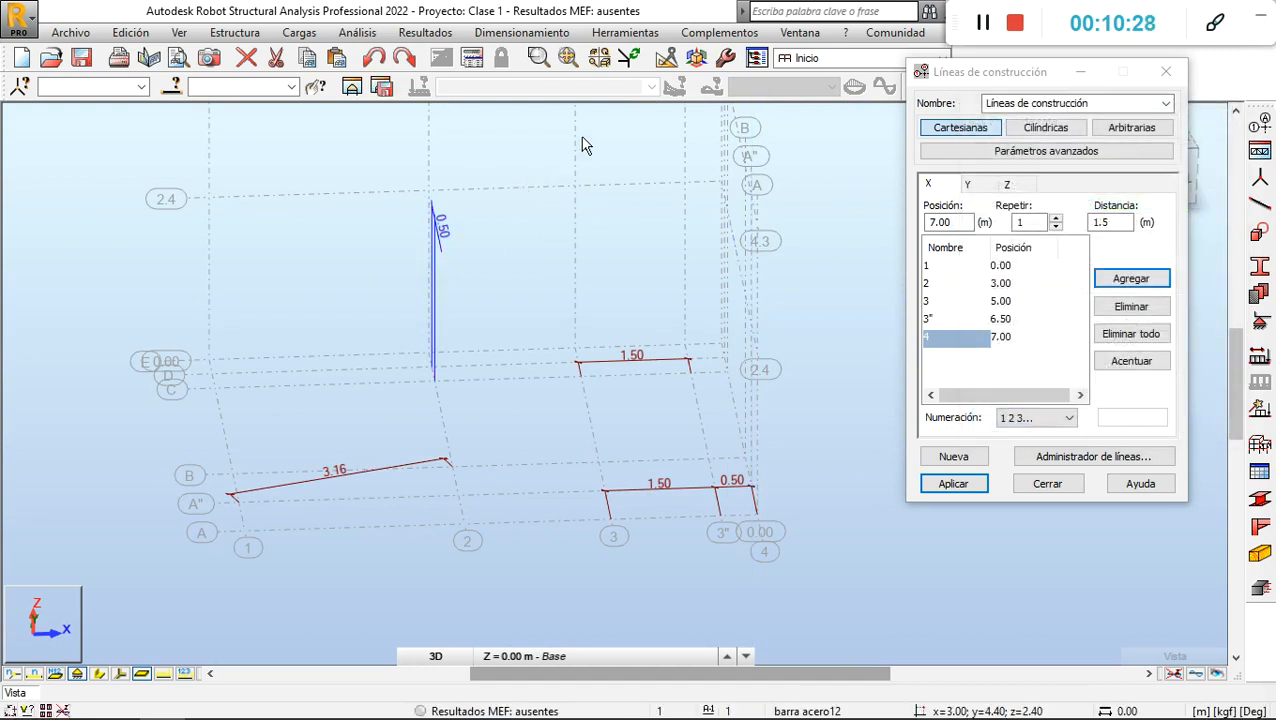
left_click_drag(582, 137, 316, 535)
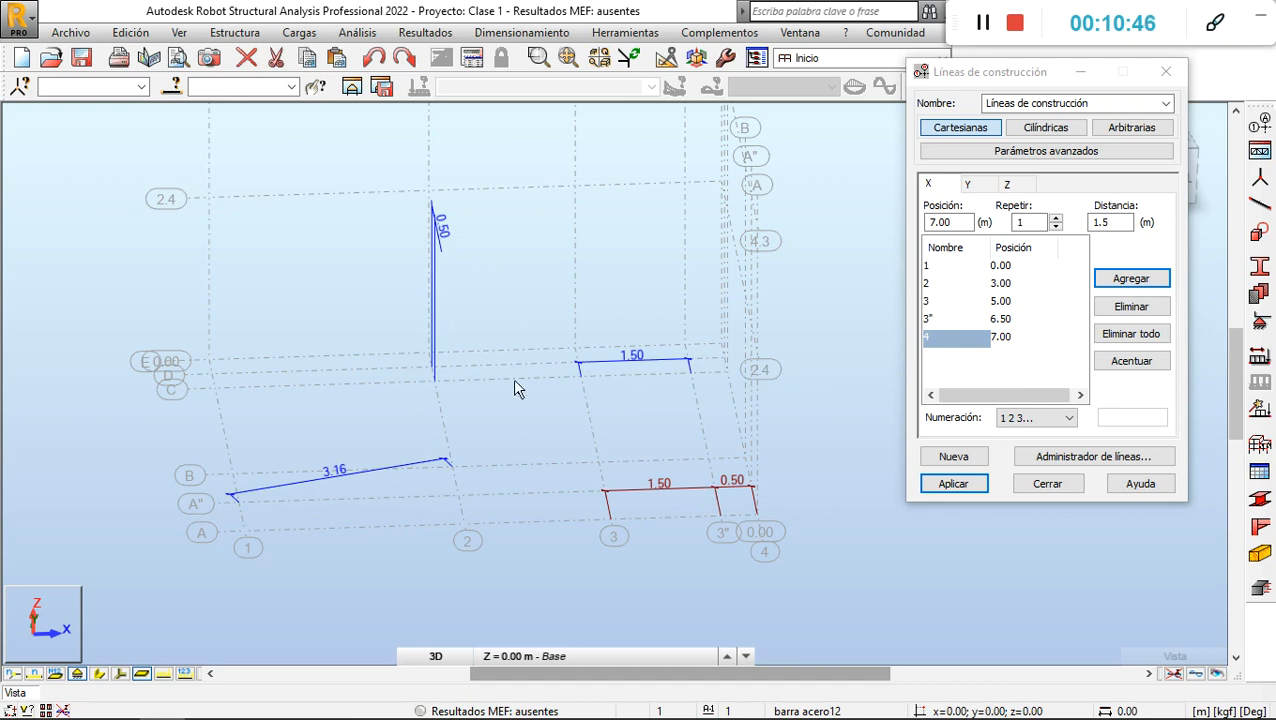
key("Delete")
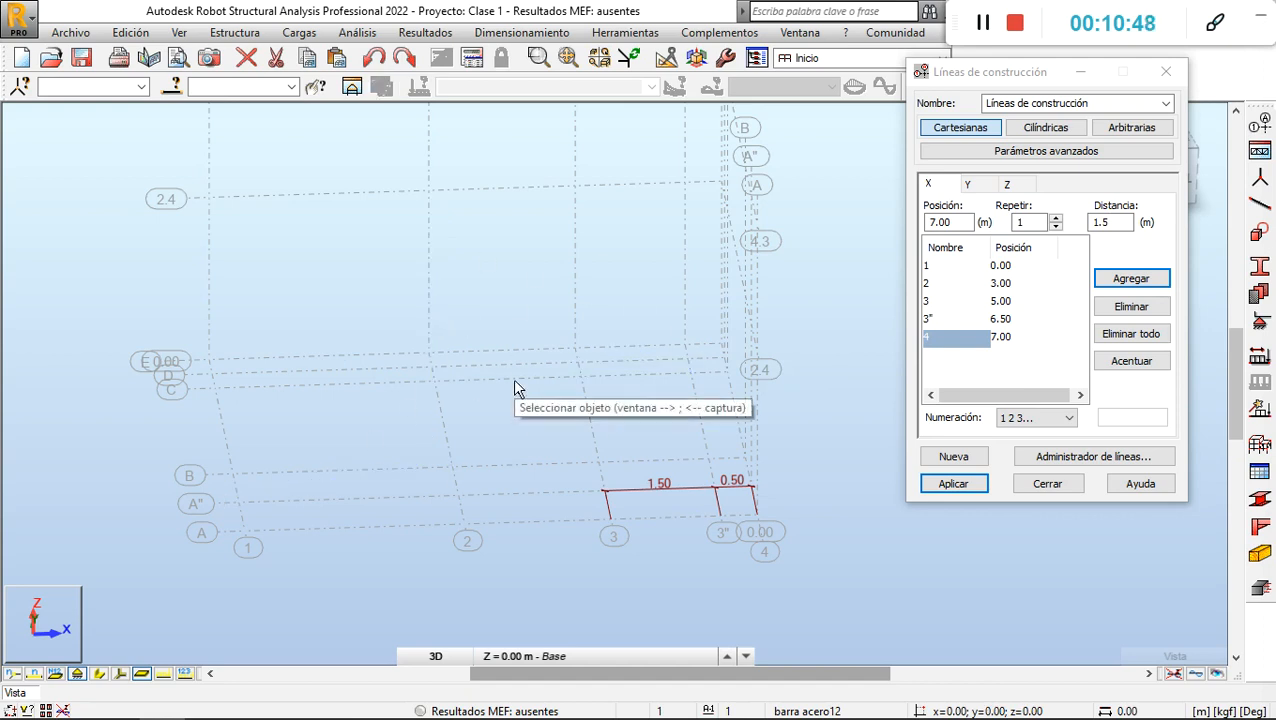
left_click_drag(792, 460, 620, 553)
key("Delete")
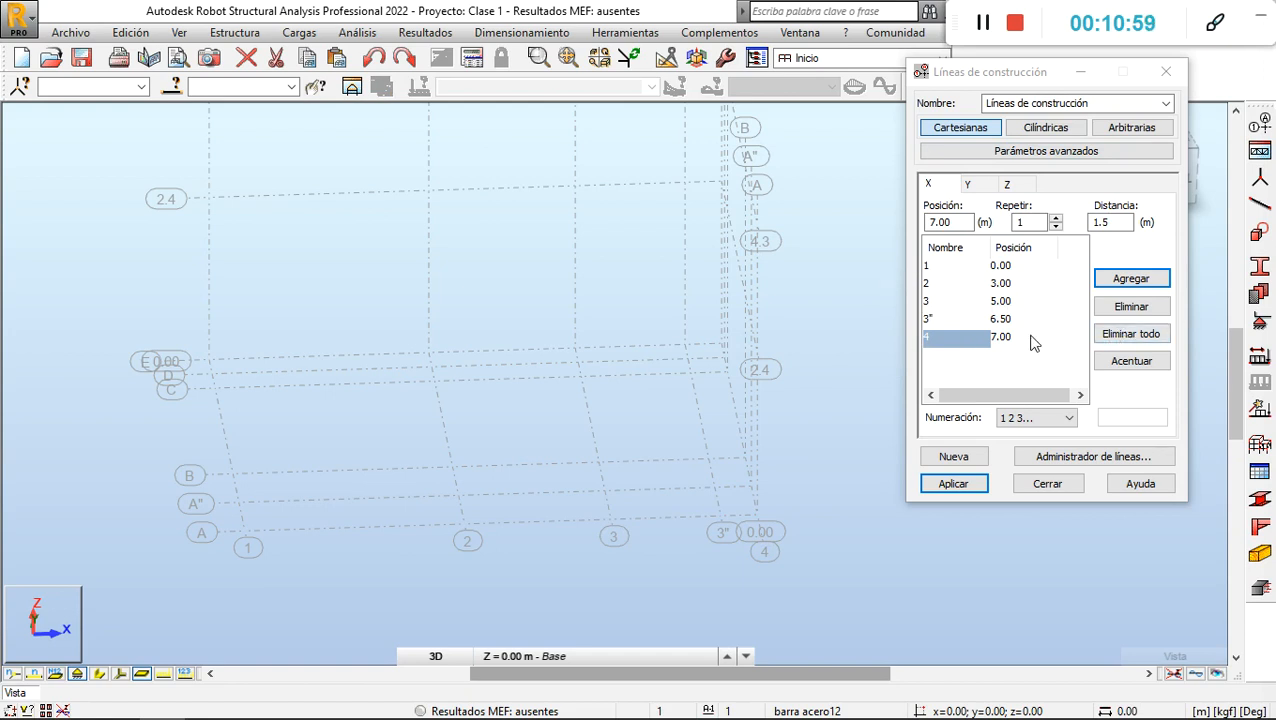
Apply the Cartesian construction lines, close their dialog and orbit the grid to an isometric 3D view.
left_click(953, 484)
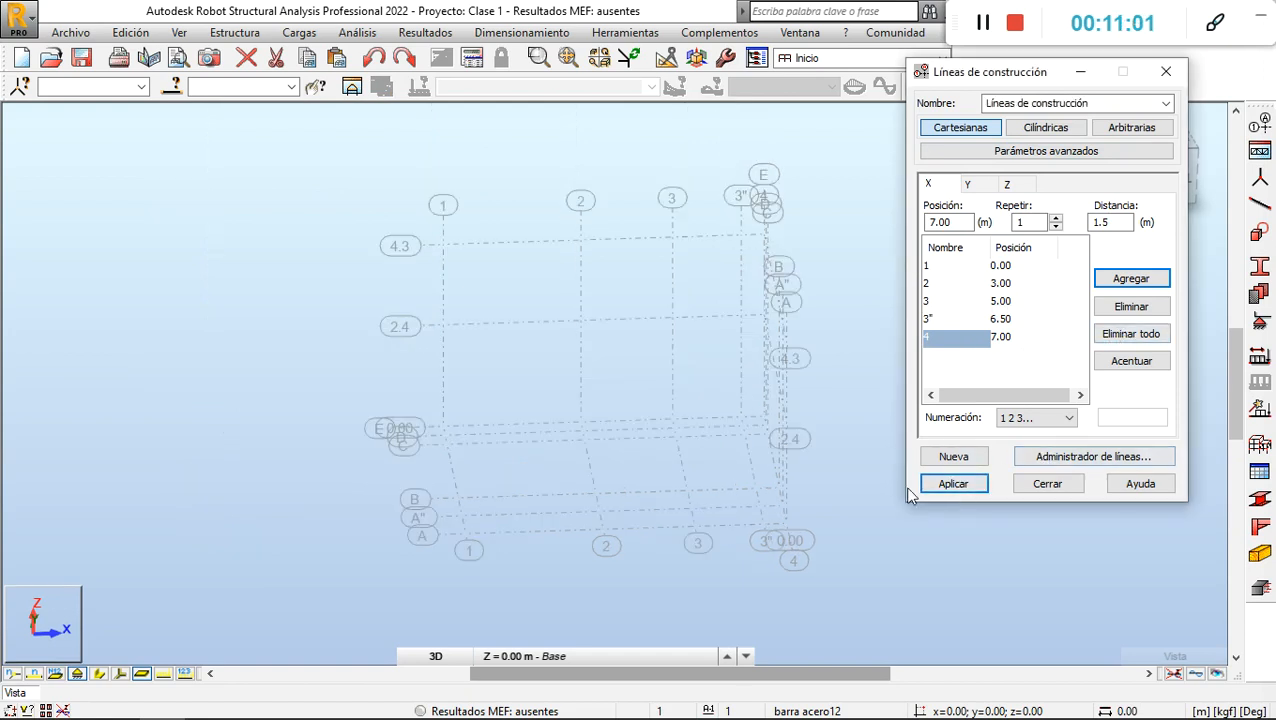
left_click(1044, 485)
middle_click_drag(884, 442, 891, 398)
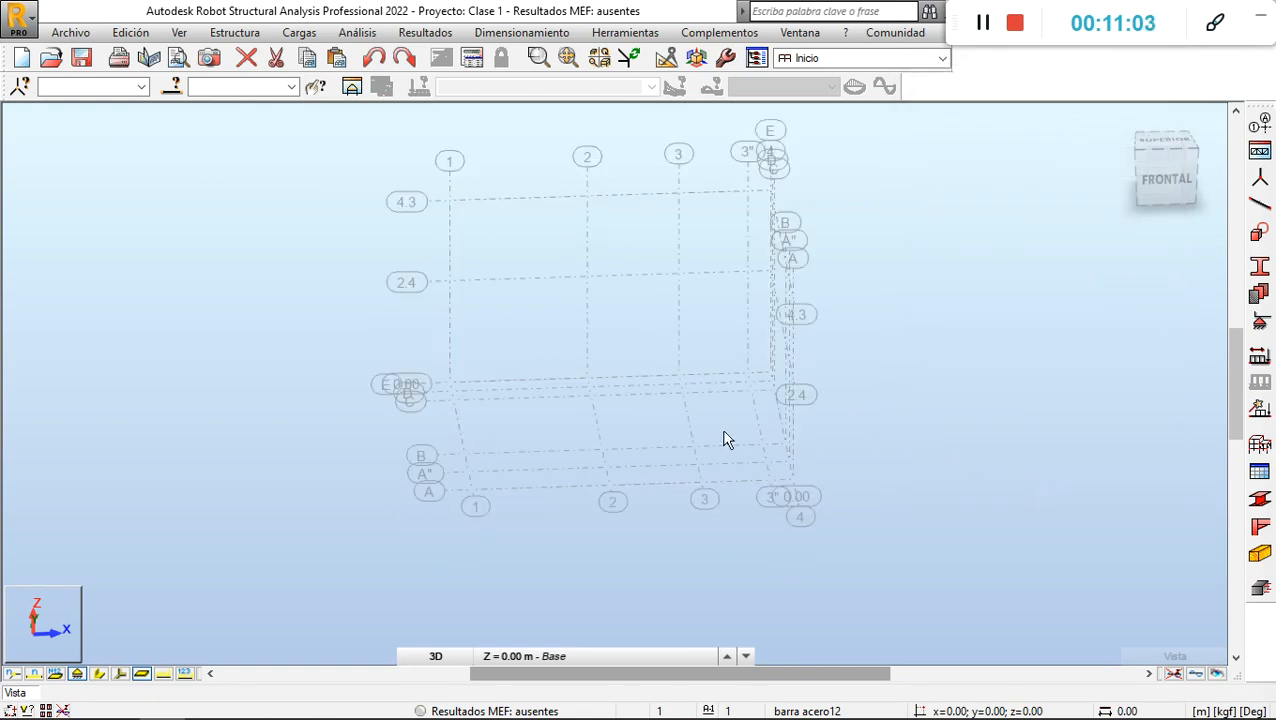
middle_click_drag(649, 419, 720, 433, "shift")
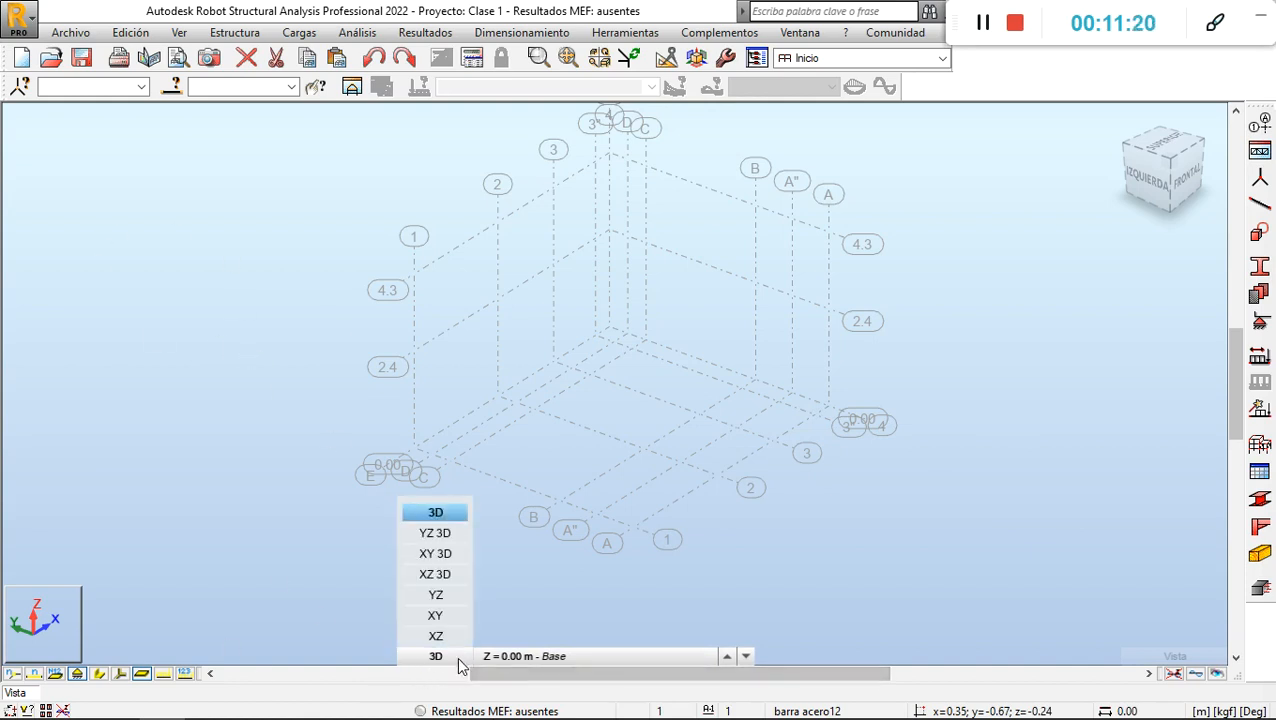
Compare the Z positions defined in the construction lines with the levels offered for the 3D work plane.
mouse_move(570, 662)
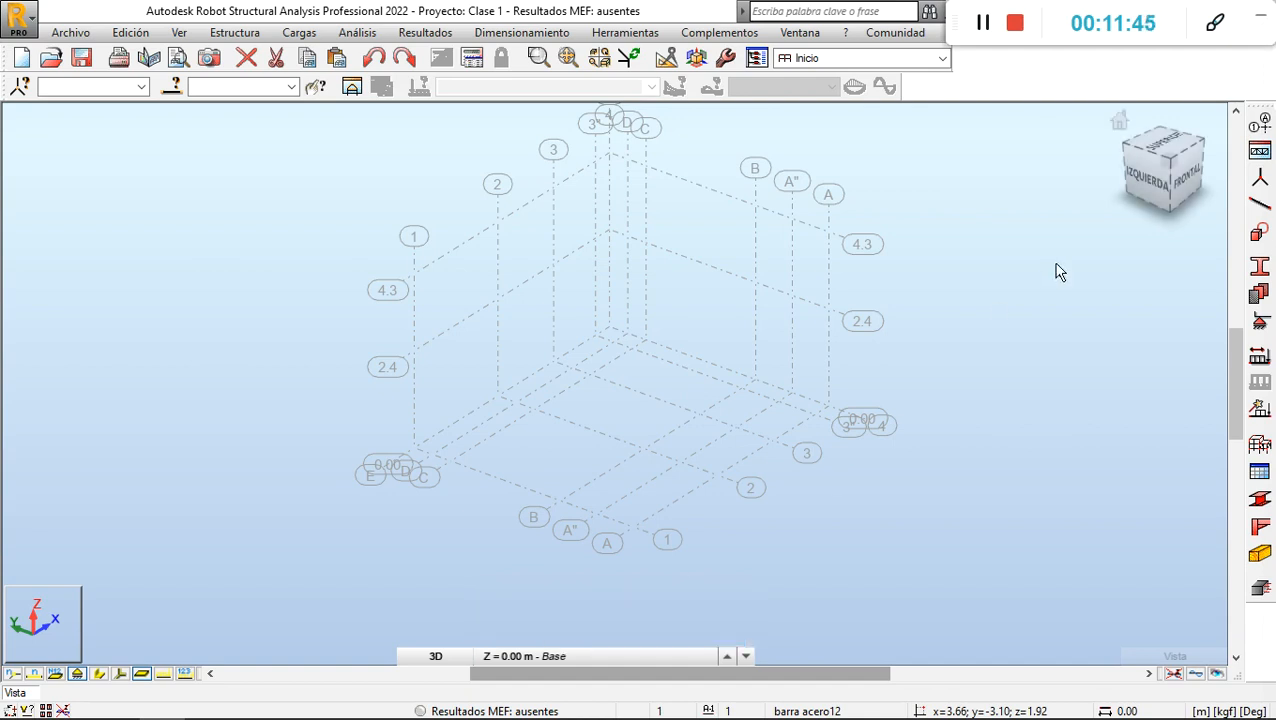
left_click(1262, 122)
left_click(1025, 184)
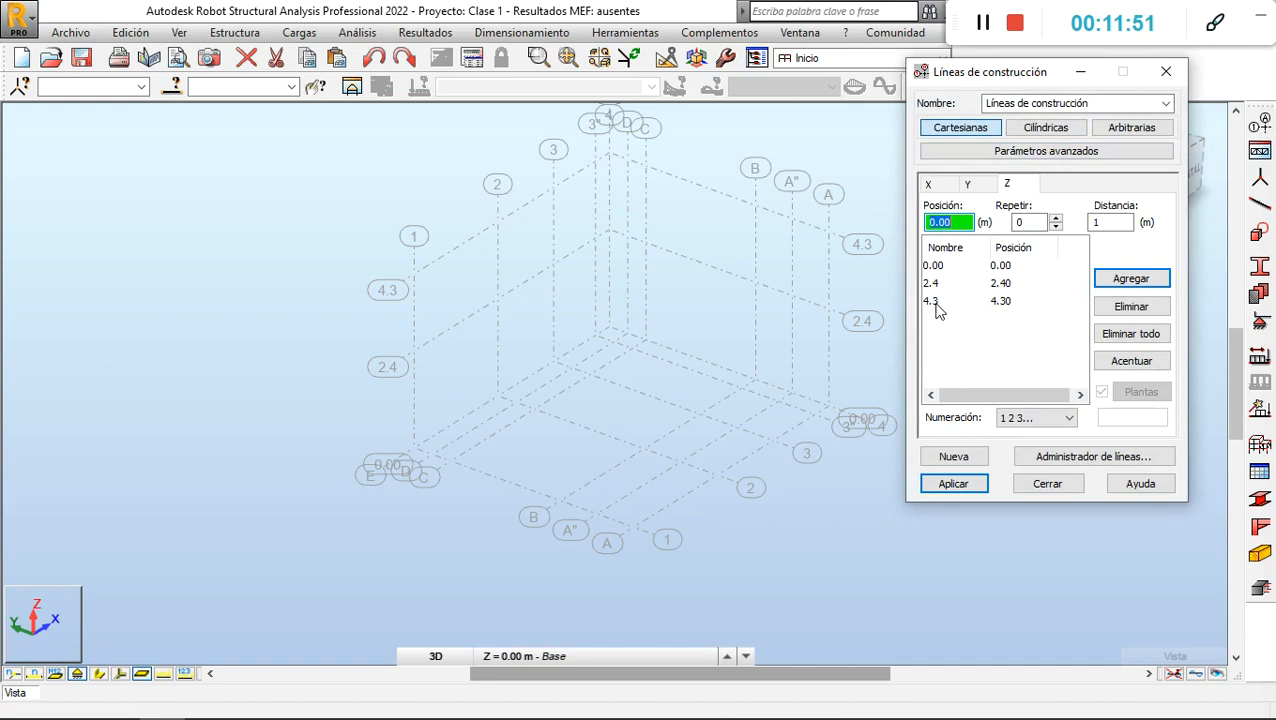
left_click(1165, 72)
left_click(605, 652)
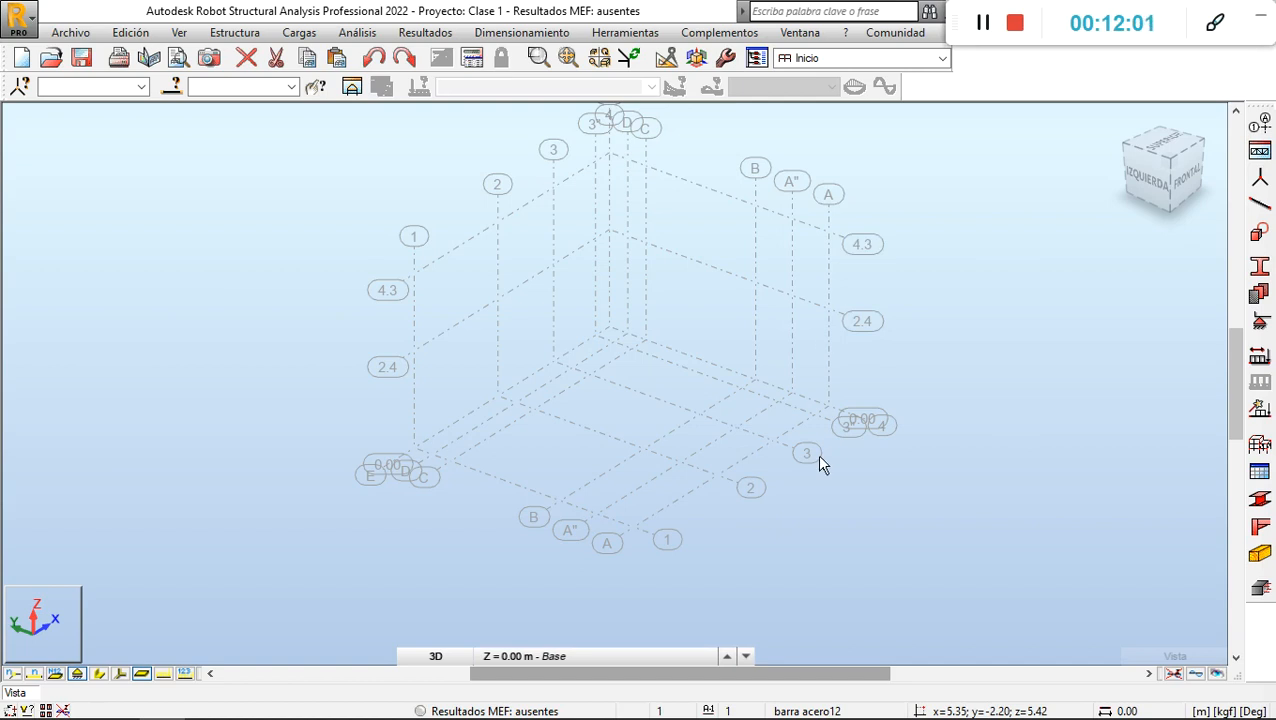
left_click(545, 652)
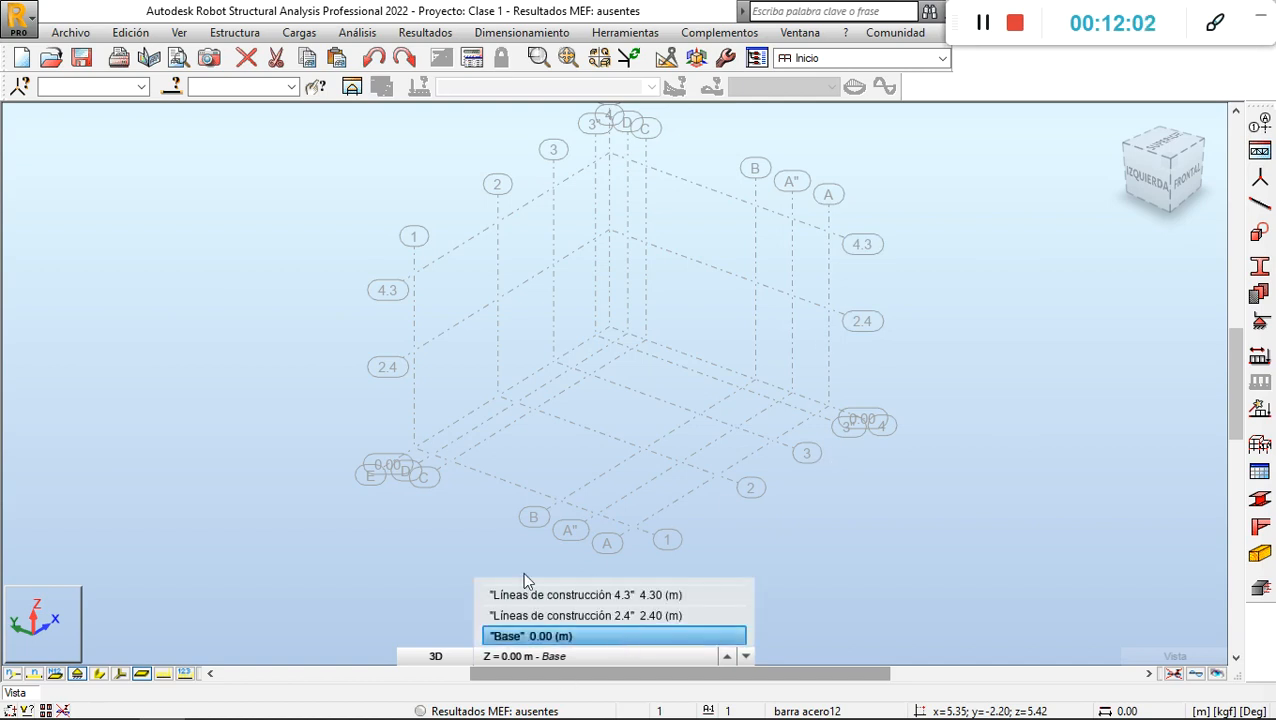
Display the XZ view and move its plane to construction line B, followed by construction line D.
left_click(460, 657)
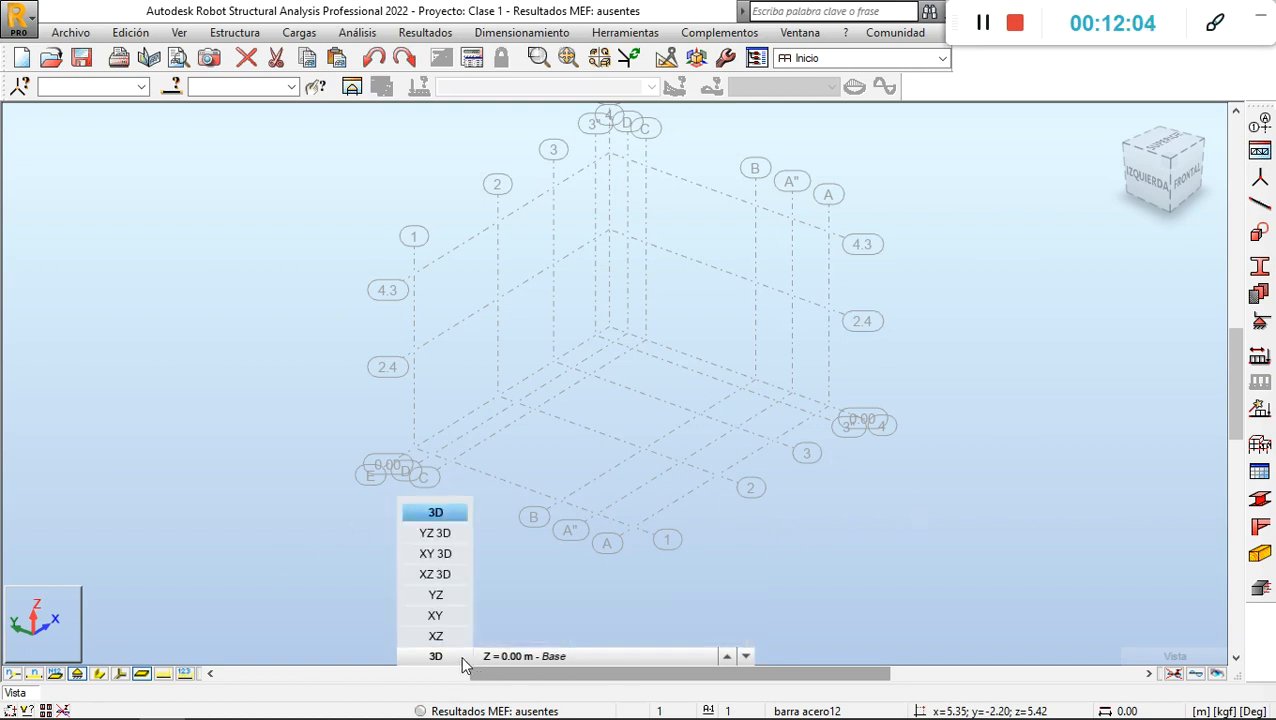
left_click(436, 636)
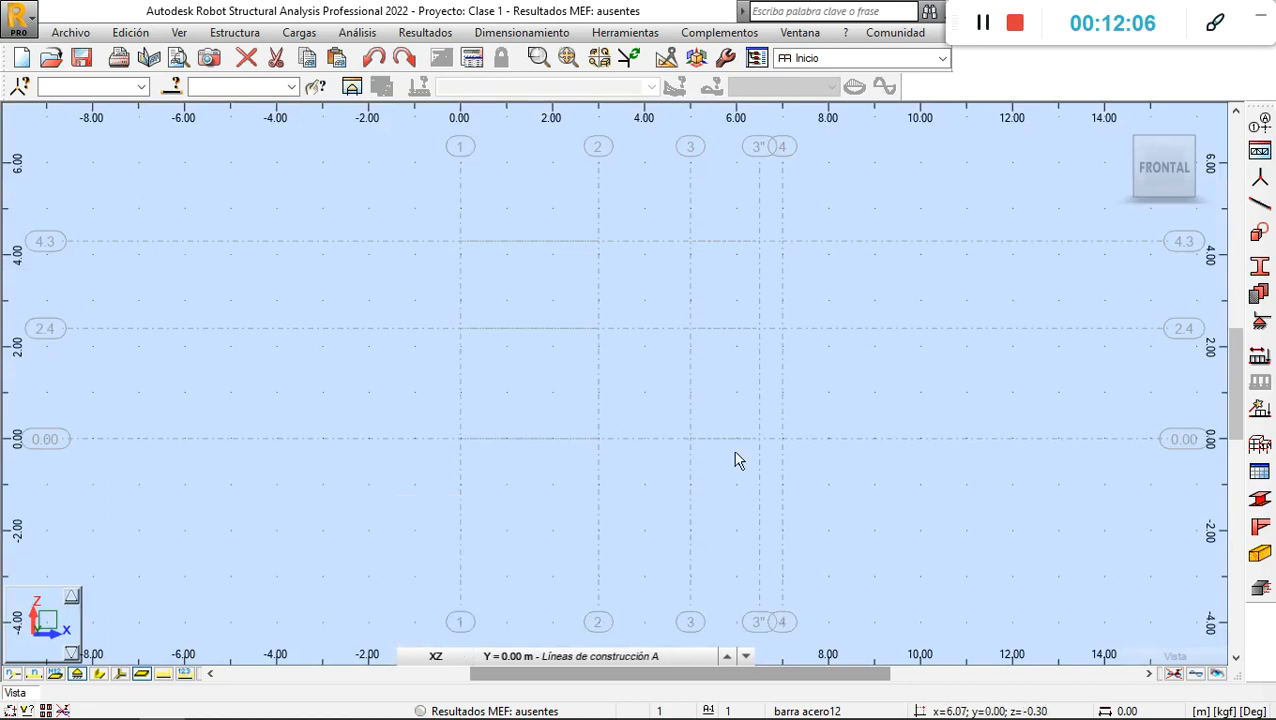
left_click(540, 658)
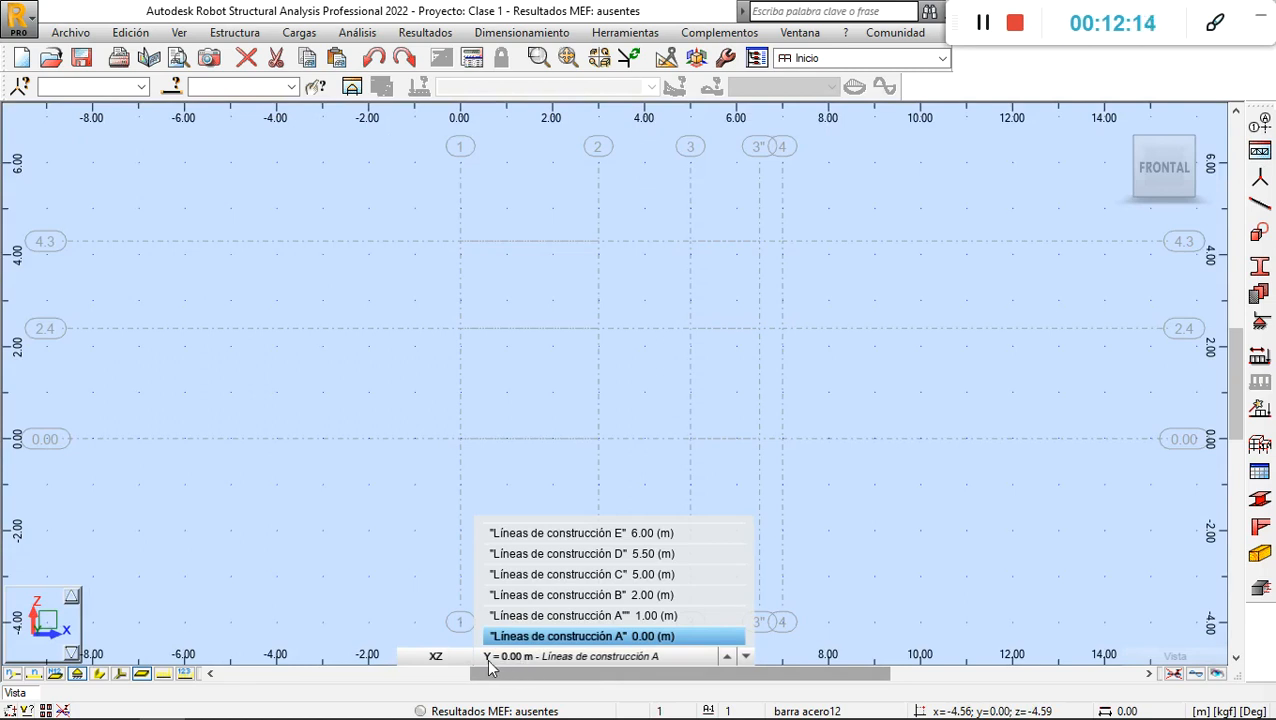
left_click(620, 596)
left_click(649, 659)
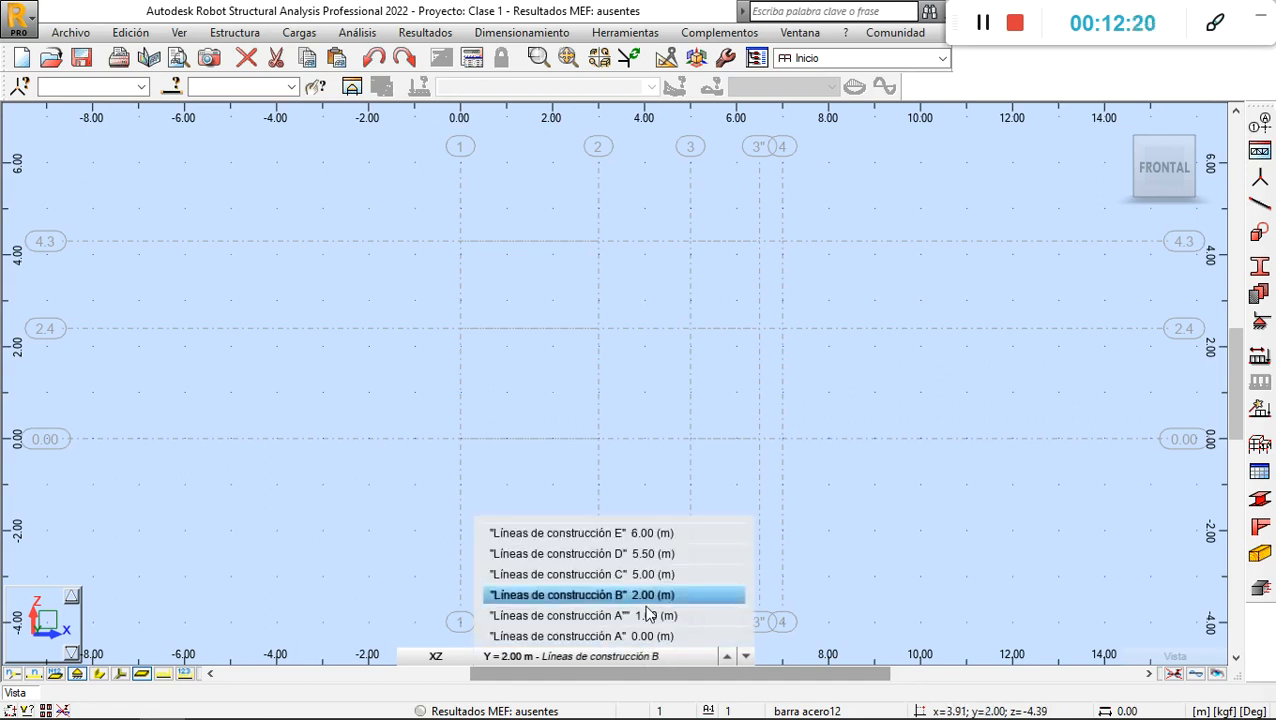
left_click(645, 557)
left_click(645, 657)
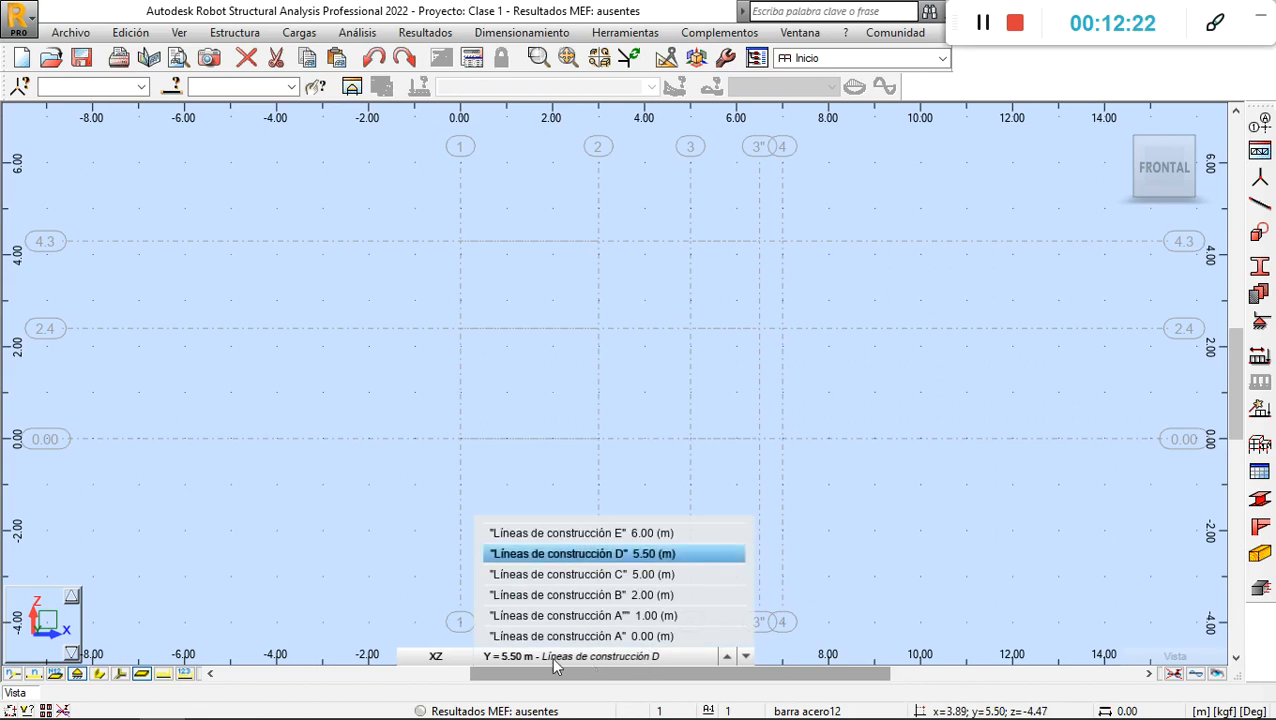
left_click(436, 657)
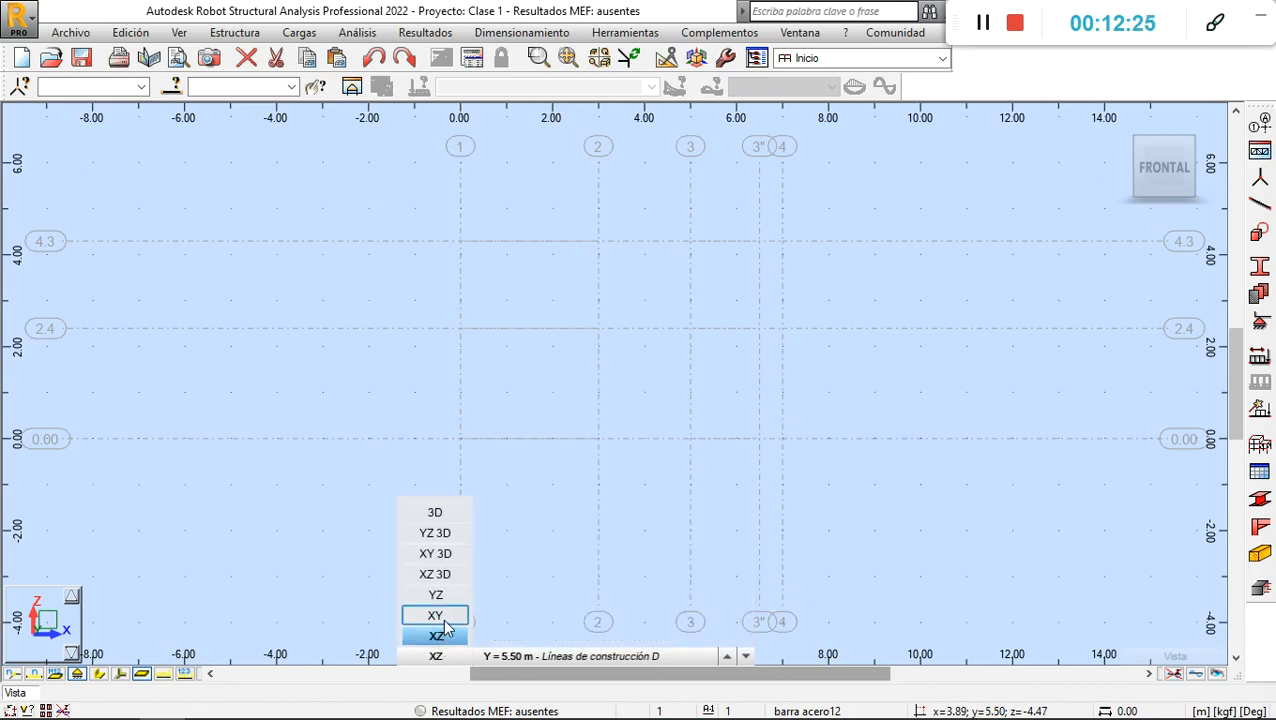
left_click(443, 634)
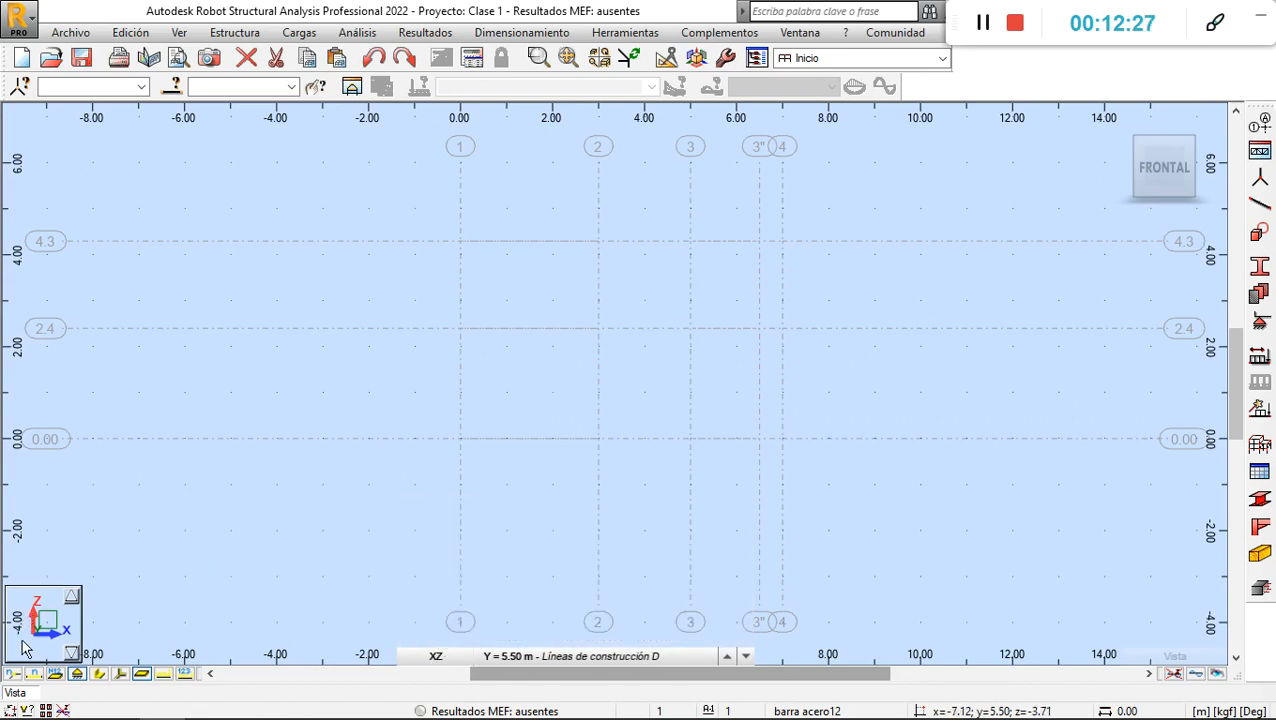
Display the XY view and move its plane to level 2.4, followed by level 4.3.
left_click(441, 657)
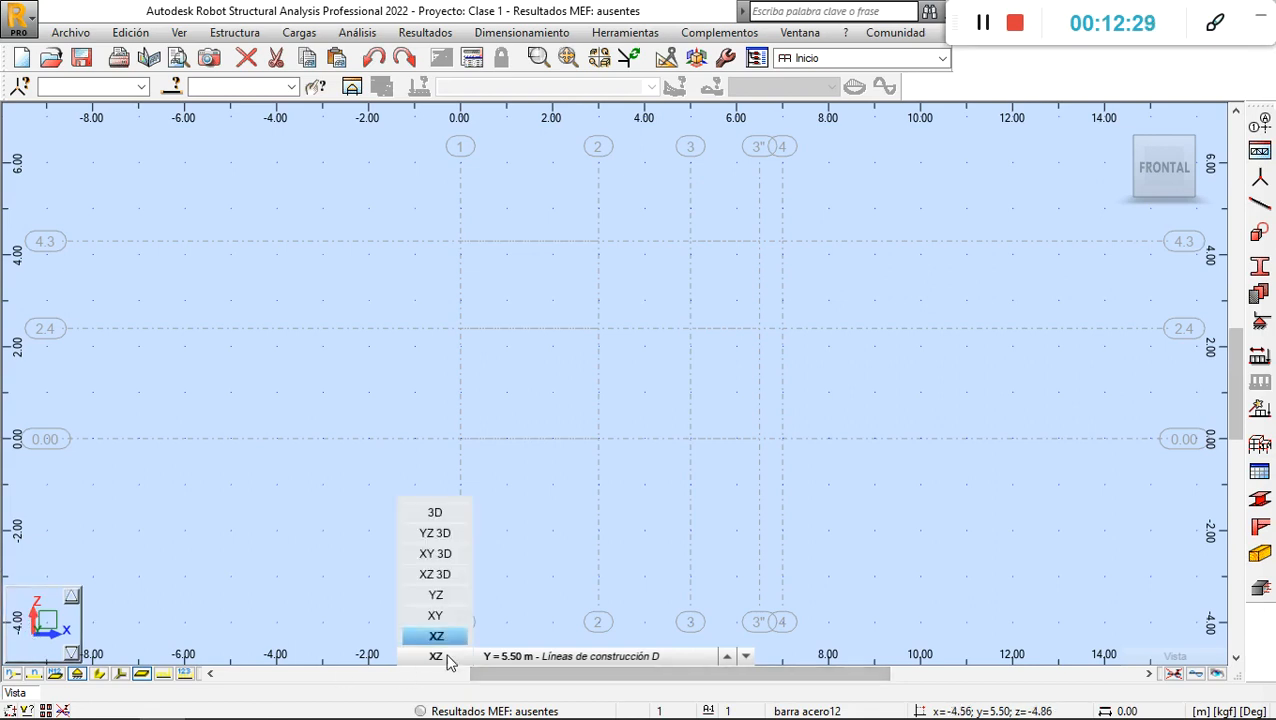
left_click(436, 616)
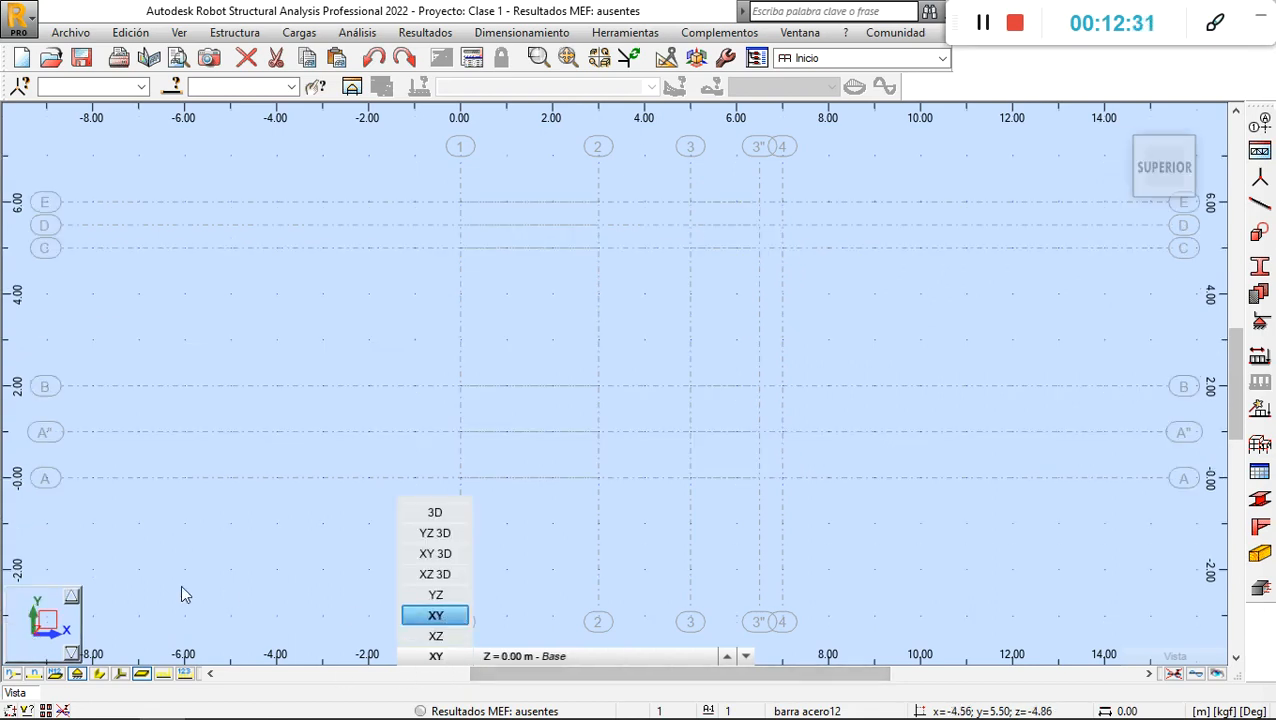
left_click(605, 658)
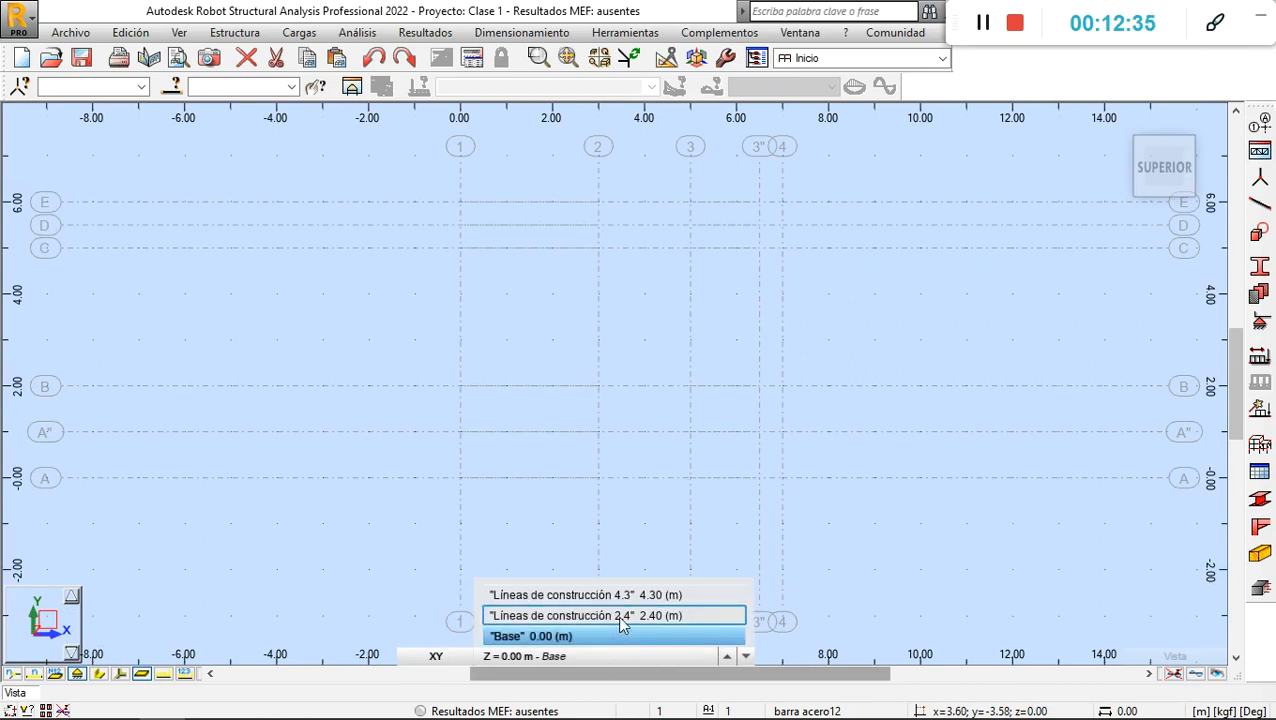
left_click(620, 616)
left_click(616, 658)
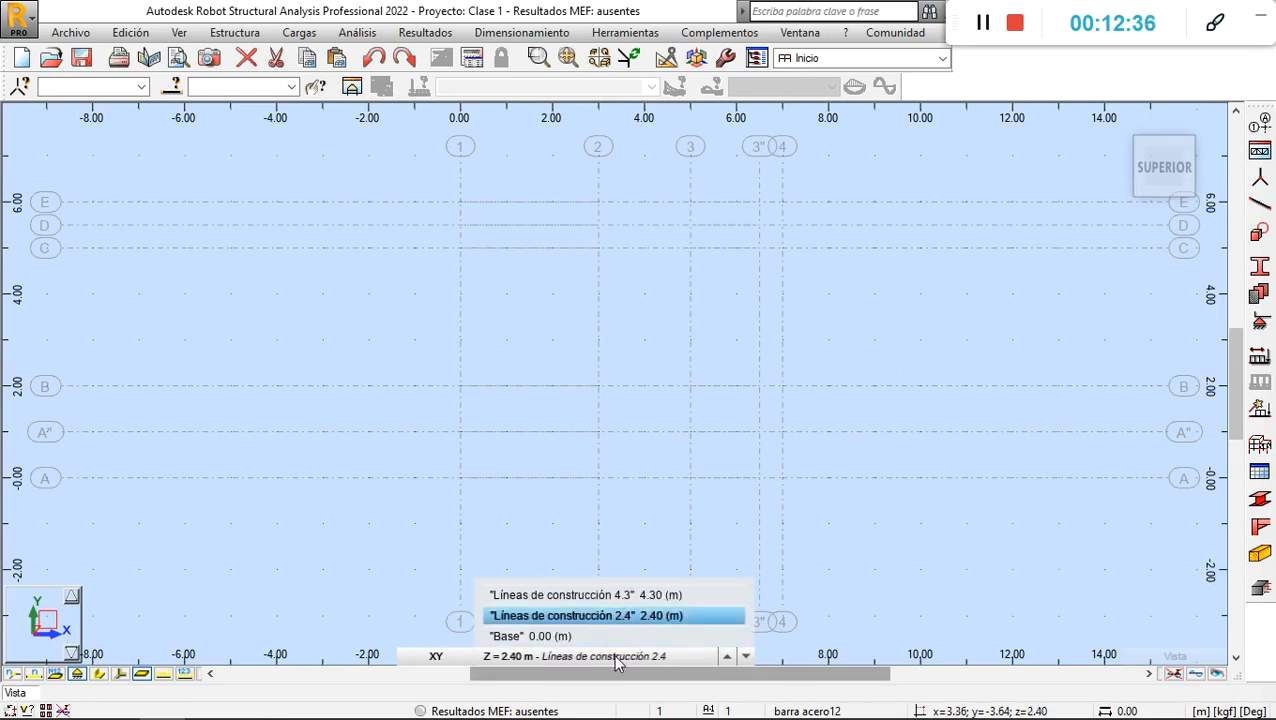
left_click(622, 595)
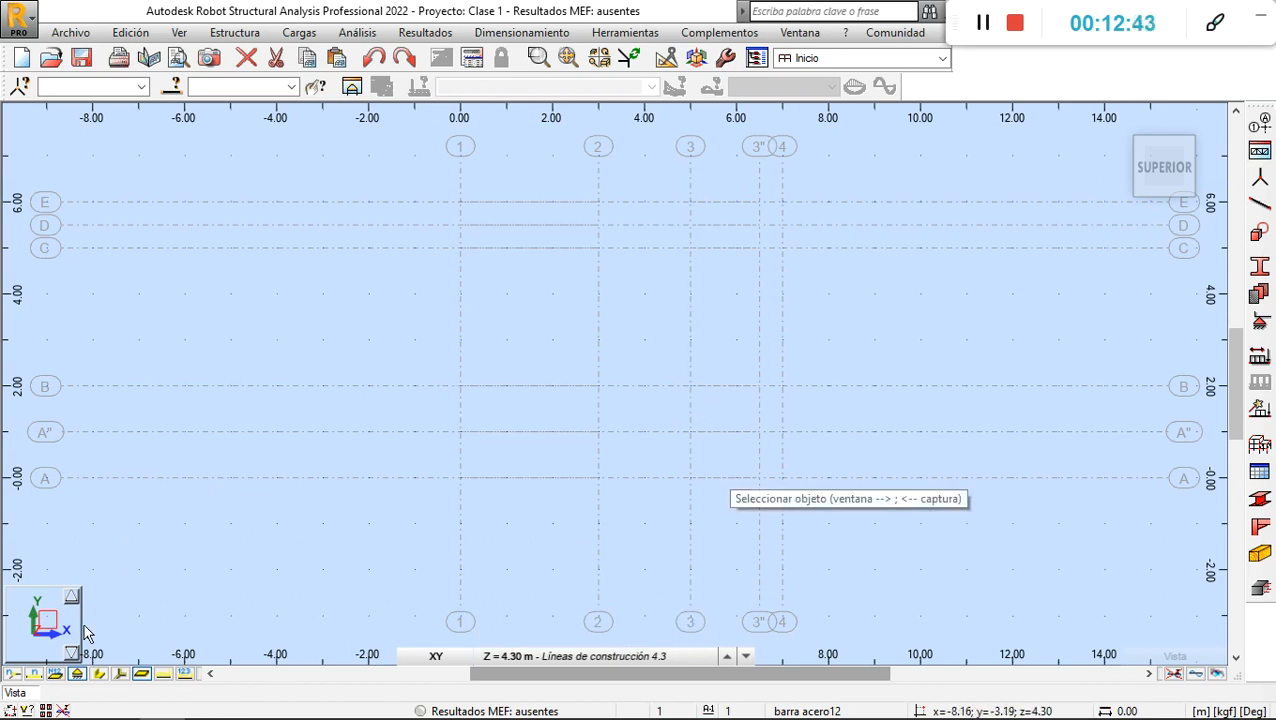
Display the YZ view, advance its plane to construction line 4, and orbit the grid back to a 3D view.
left_click(666, 660)
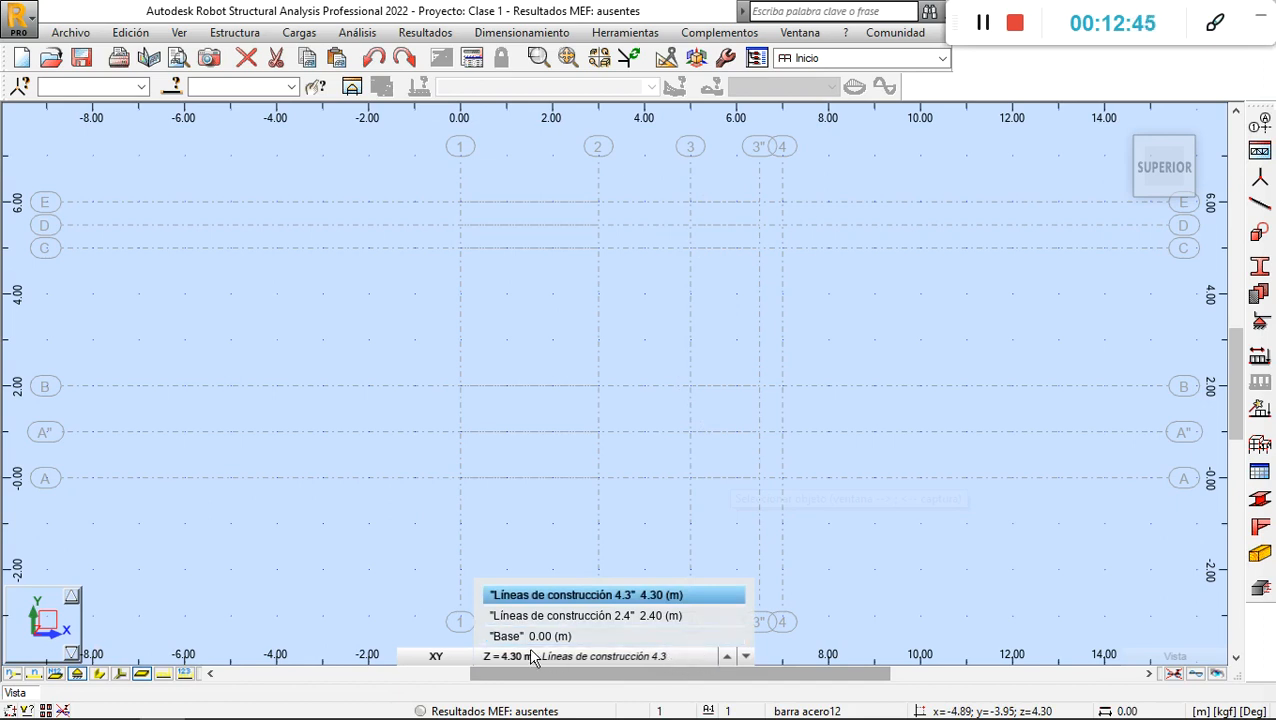
left_click(445, 660)
left_click(435, 595)
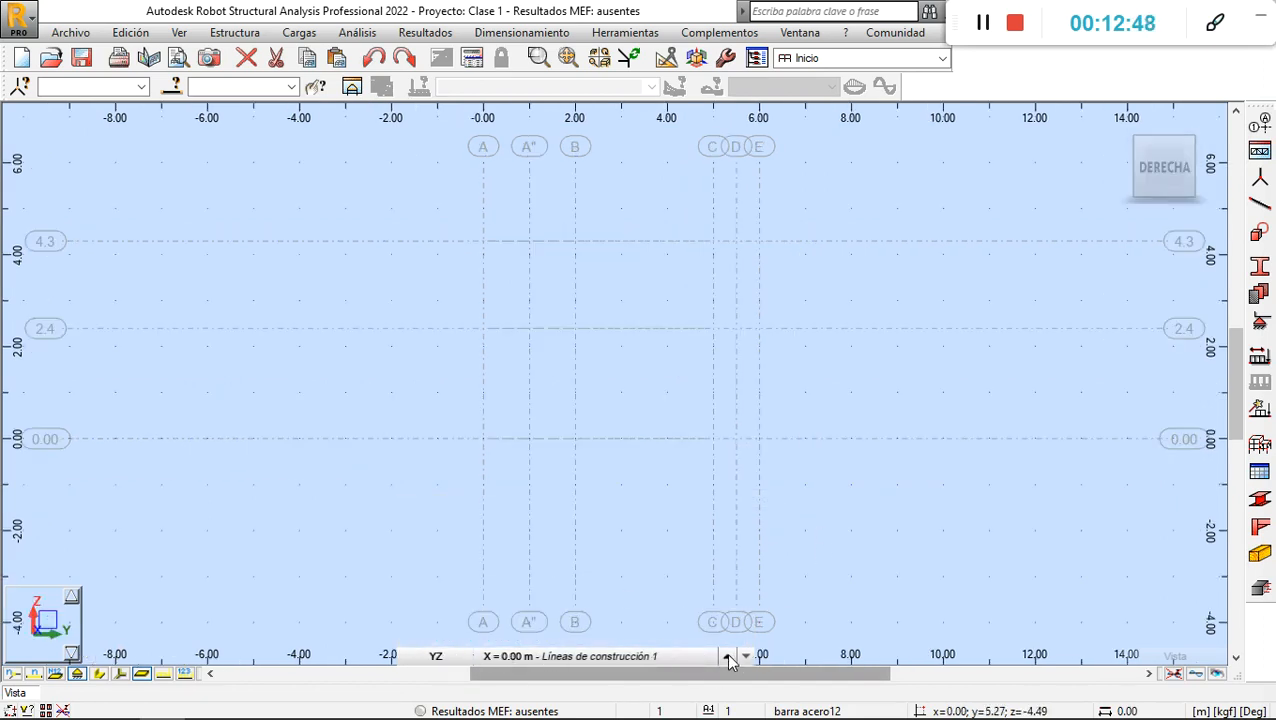
left_click(580, 660)
left_click(728, 657)
left_click(729, 656)
left_click(729, 656)
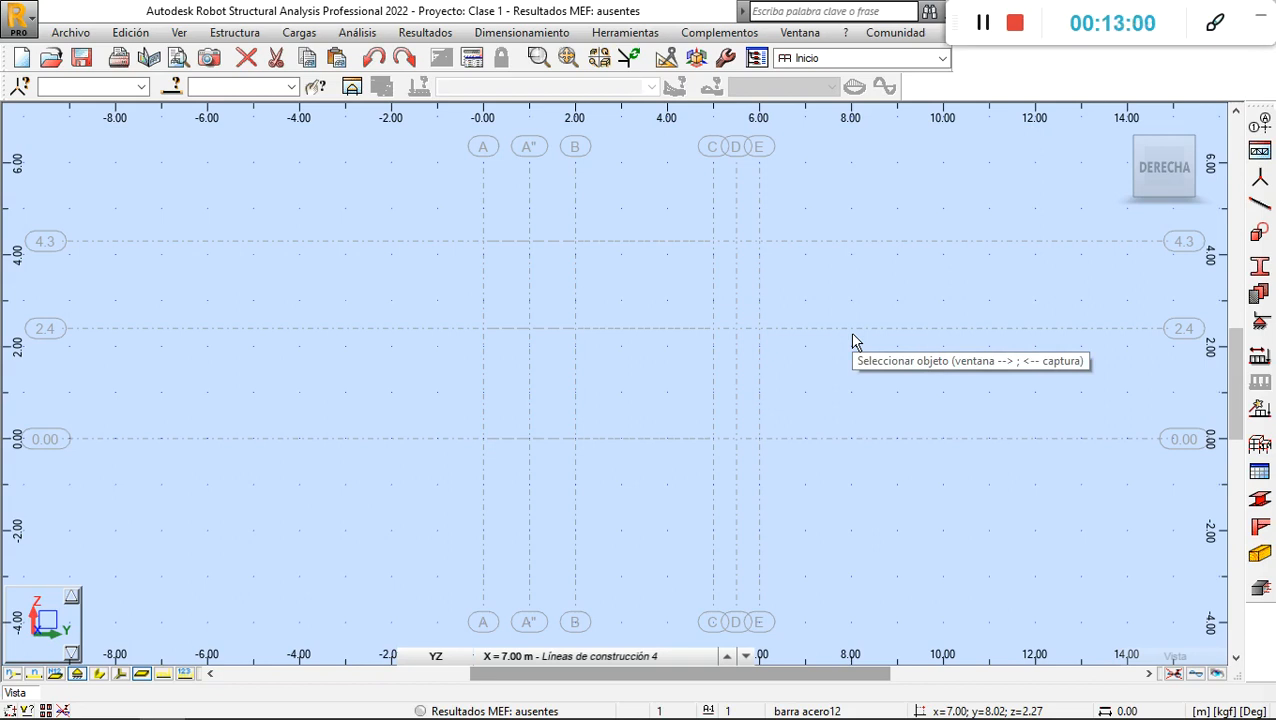
middle_click_drag(852, 334, 808, 162, "shift")
middle_click_drag(806, 356, 740, 404, "shift")
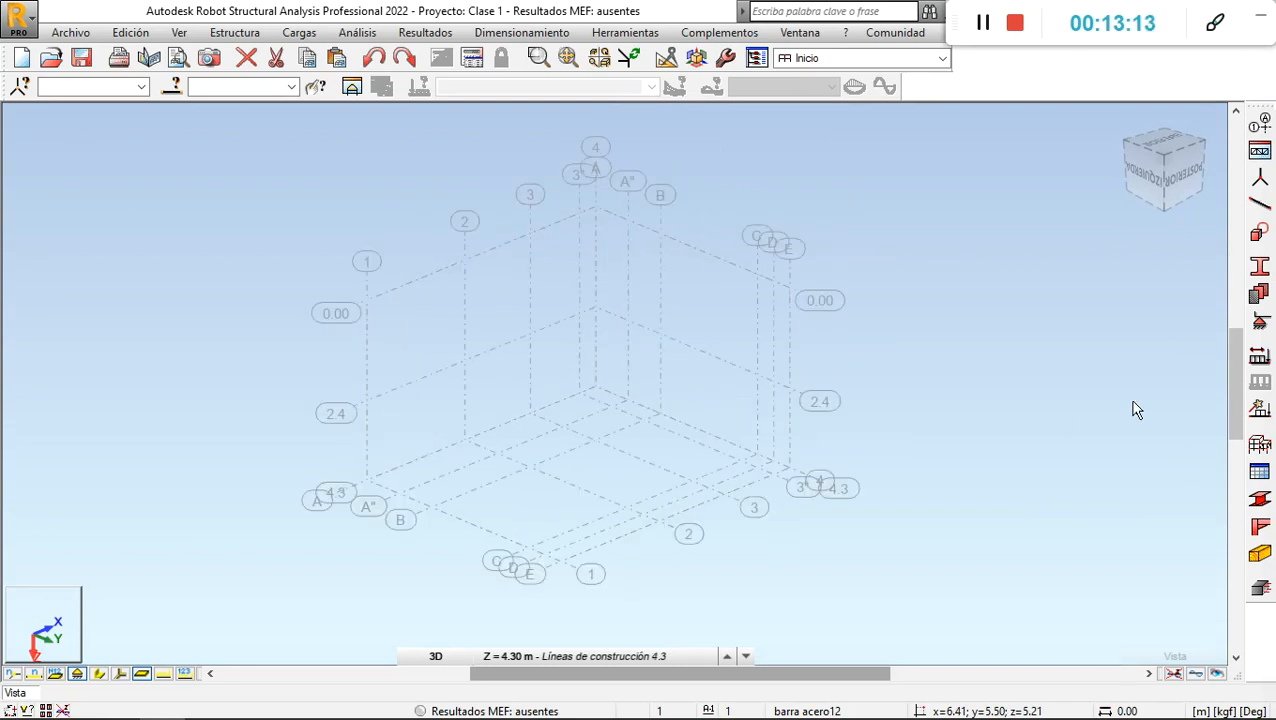